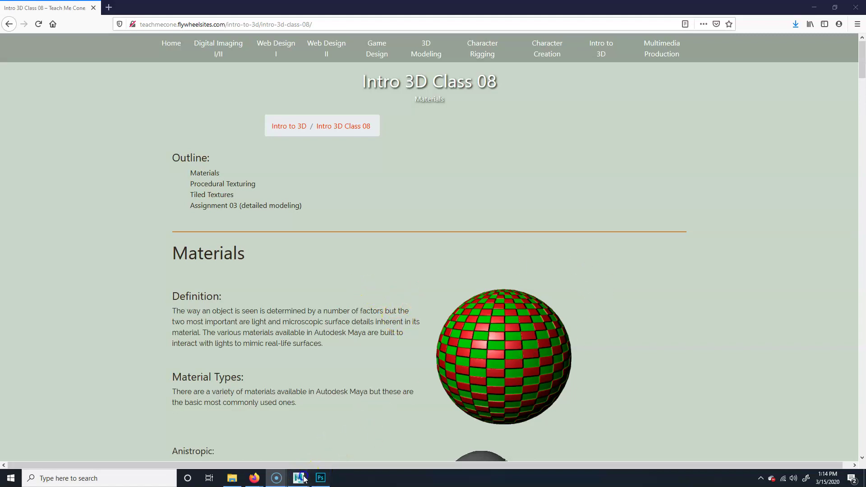
# Step: Switch to Maya and create a polygon torus in the empty scene, then deselect it
pyautogui.moveTo(298, 478)
pyautogui.click(331, 434)
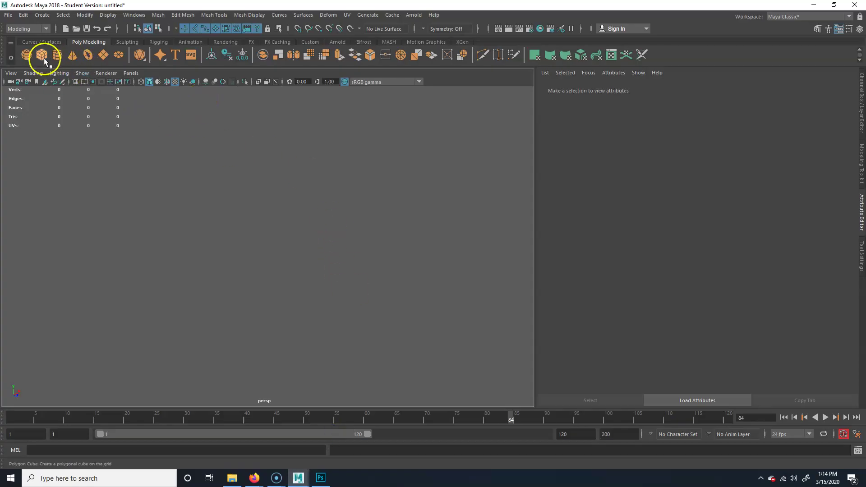
pyautogui.keyDown('alt'); pyautogui.moveTo(315, 303); pyautogui.dragTo(286, 241, button='right'); pyautogui.keyUp('alt')
pyautogui.keyDown('alt'); pyautogui.moveTo(286, 242); pyautogui.dragTo(317, 284); pyautogui.keyUp('alt')
pyautogui.click(433, 275)
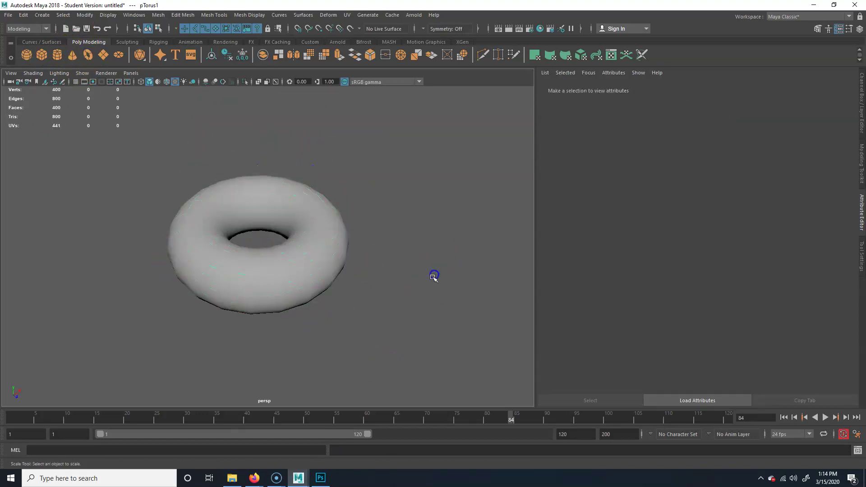
# Step: Examine the torus from above, selected and unselected, in wireframe and shaded display
pyautogui.keyDown('alt'); pyautogui.moveTo(433, 274); pyautogui.dragTo(431, 283); pyautogui.keyUp('alt')
pyautogui.click(351, 284)
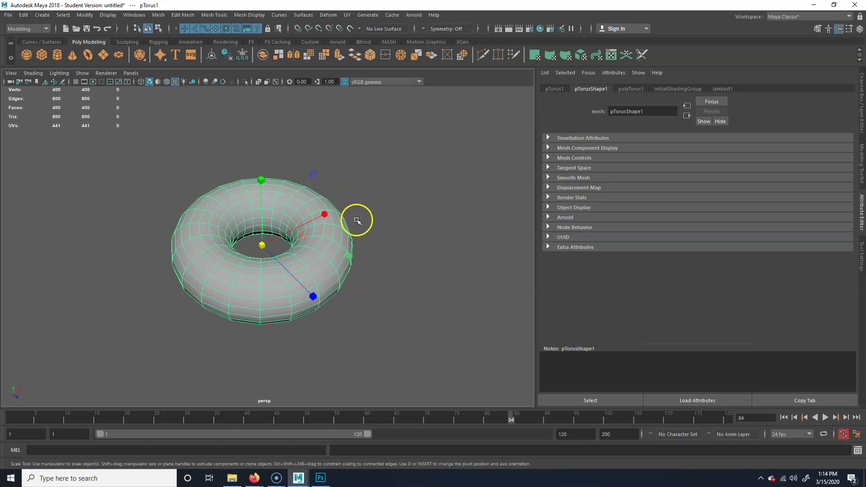
pyautogui.click(417, 282)
pyautogui.keyDown('alt'); pyautogui.moveTo(417, 281); pyautogui.dragTo(319, 289); pyautogui.keyUp('alt')
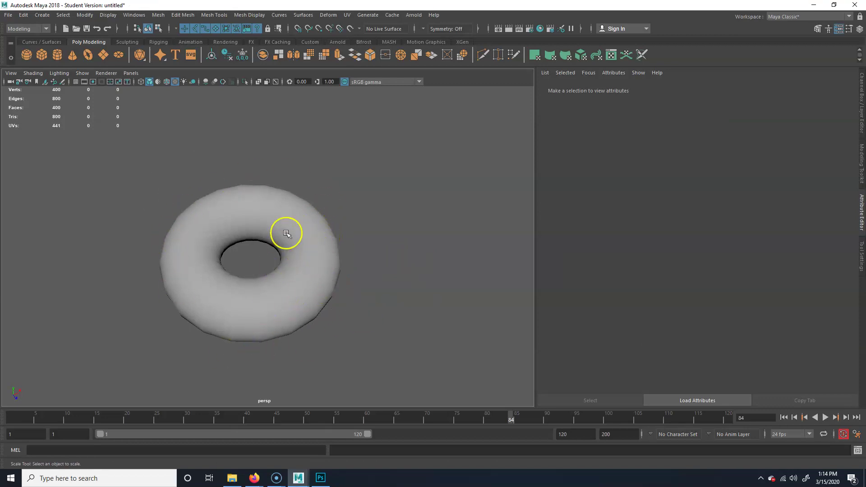
pyautogui.press('4')
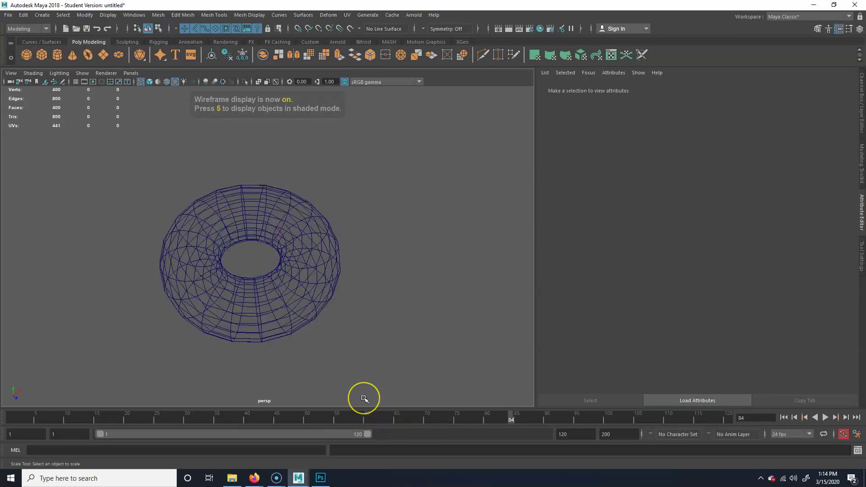
pyautogui.press('5')
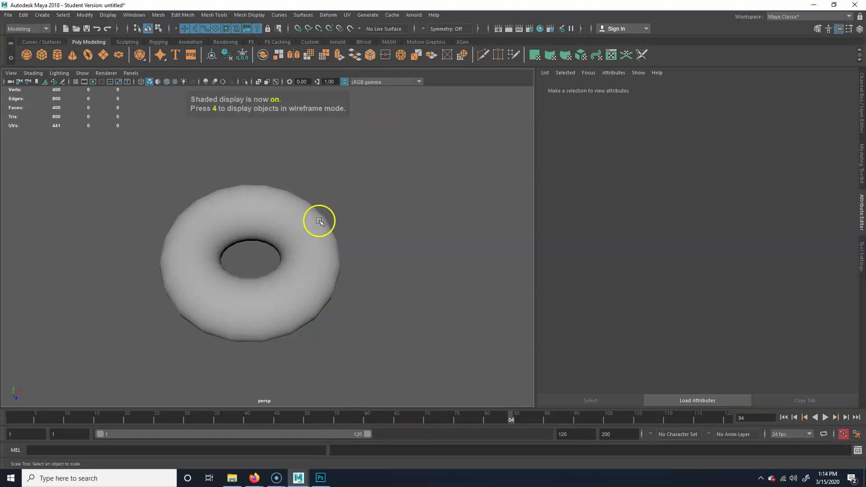
# Step: Create a directional light, move it up and to the right of the torus, and rotate it to shine down on the torus
pyautogui.keyDown('alt'); pyautogui.moveTo(313, 344); pyautogui.dragTo(290, 338); pyautogui.keyUp('alt')
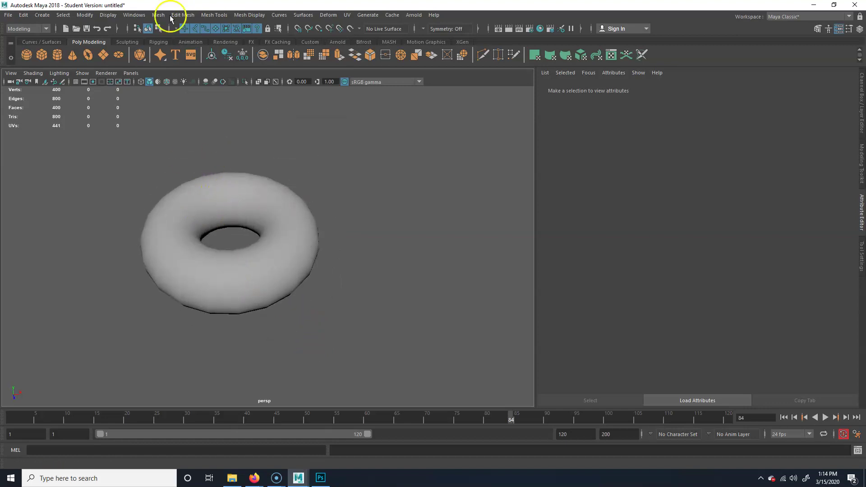
pyautogui.click(42, 16)
pyautogui.moveTo(68, 63)
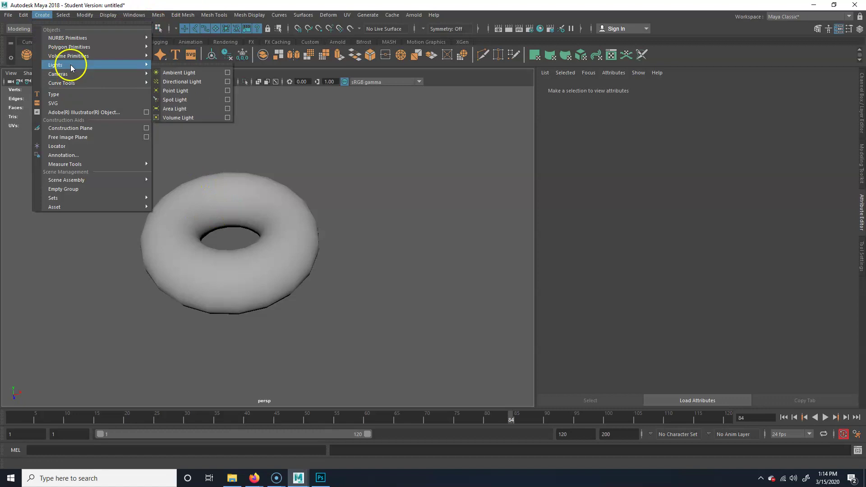
pyautogui.click(170, 79)
pyautogui.press('w')
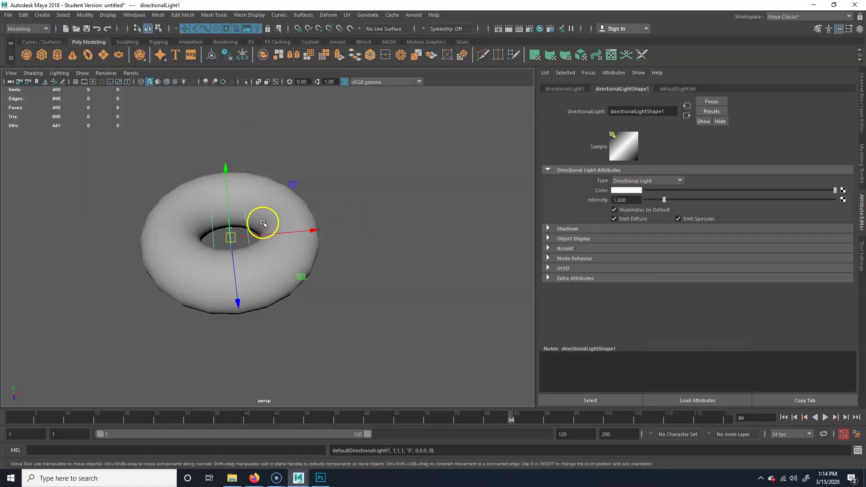
pyautogui.moveTo(292, 184); pyautogui.dragTo(428, 106, button='middle')
pyautogui.press('e')
pyautogui.moveTo(410, 139); pyautogui.dragTo(429, 116)
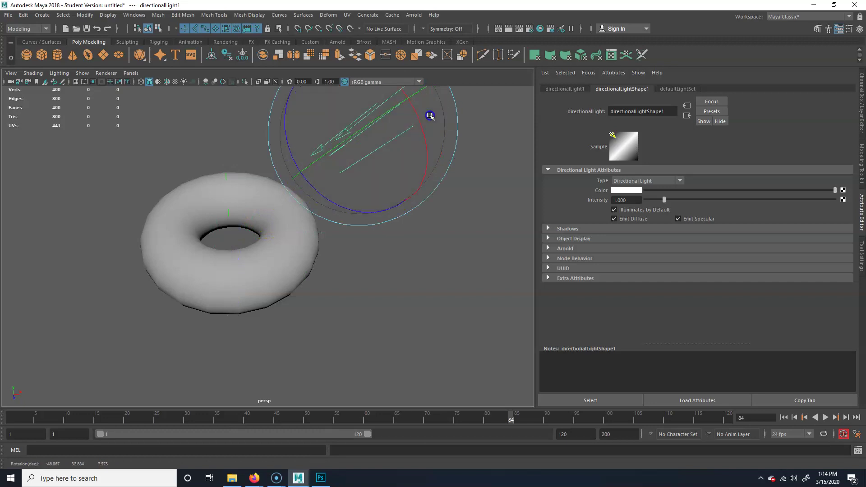
# Step: Light the viewport with the scene lights and fine-tune the directional light's rotation to about -50, 31, 4 degrees
pyautogui.click(183, 82)
pyautogui.moveTo(377, 174)
pyautogui.mouseDown()
pyautogui.moveTo(355, 178)
pyautogui.moveTo(354, 111)
pyautogui.moveTo(336, 106)
pyautogui.moveTo(385, 180)
pyautogui.moveTo(377, 151)
pyautogui.moveTo(379, 164)
pyautogui.mouseUp()
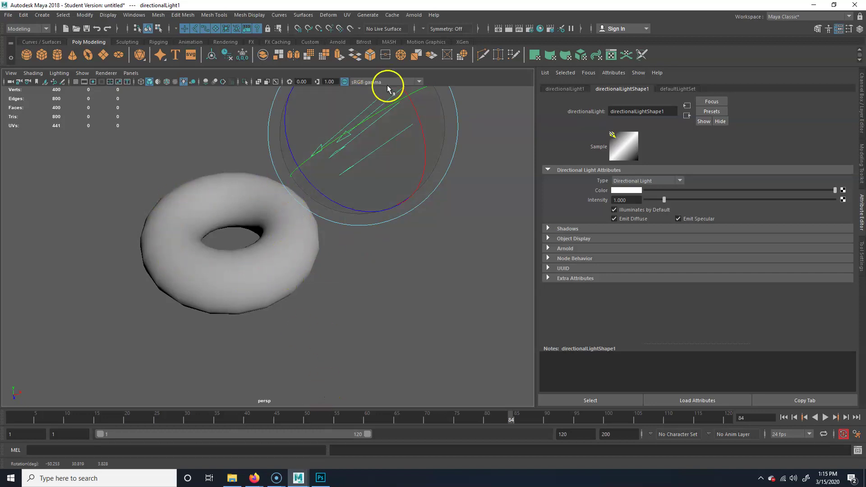
pyautogui.moveTo(416, 95)
pyautogui.mouseDown()
pyautogui.moveTo(470, 93)
pyautogui.moveTo(404, 97)
pyautogui.moveTo(411, 91)
pyautogui.mouseUp()
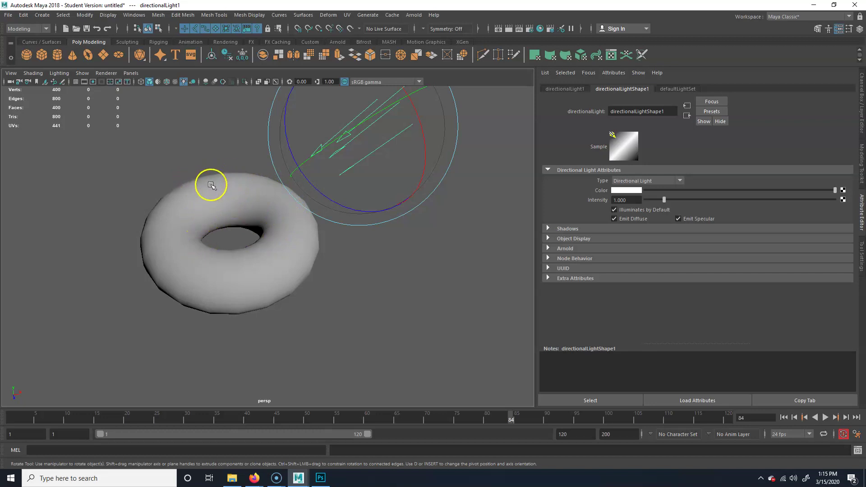
pyautogui.click(207, 200)
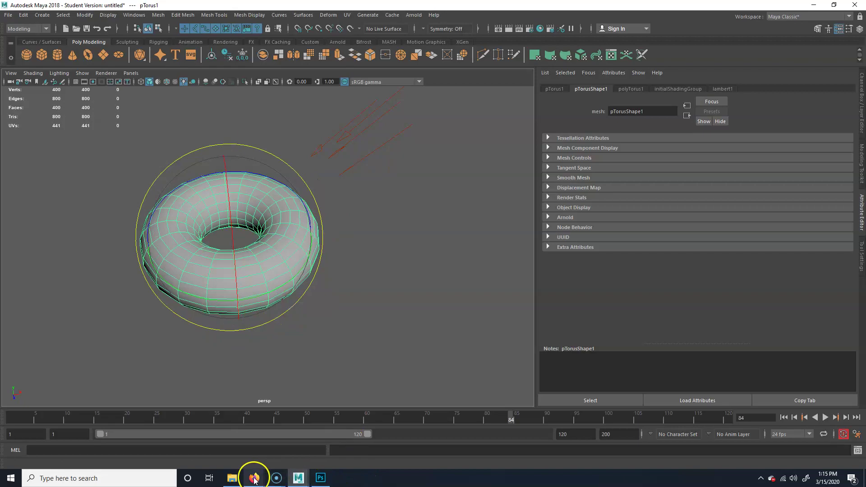
# Step: Switch to the Intro 3D Class 08 web page and review the Anisotropic, Blinn and Lambert material descriptions
pyautogui.moveTo(255, 478)
pyautogui.click(276, 434)
pyautogui.scroll(-2, 210, 326)
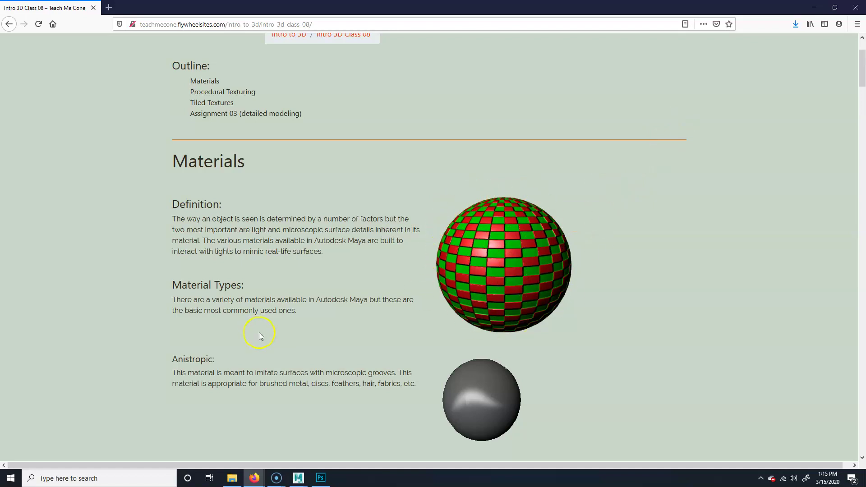
pyautogui.scroll(-3, 268, 334)
pyautogui.scroll(-8, 271, 221)
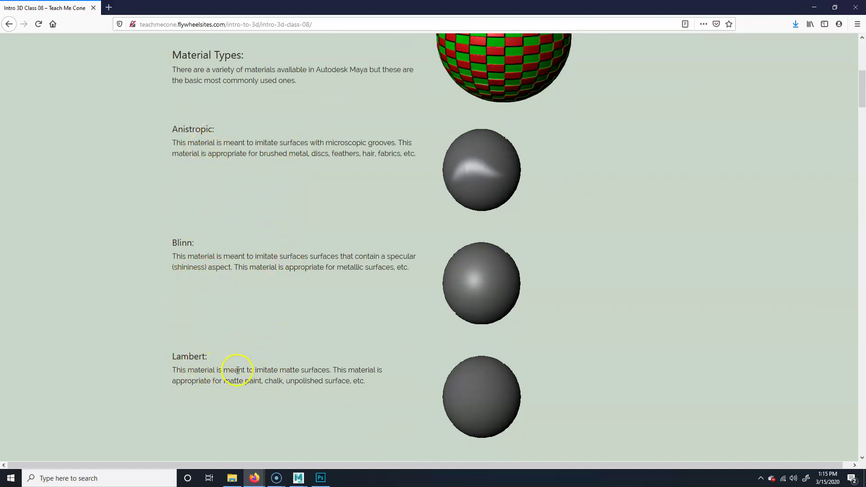
# Step: Return to Maya and open the Hypershade editor
pyautogui.click(345, 435)
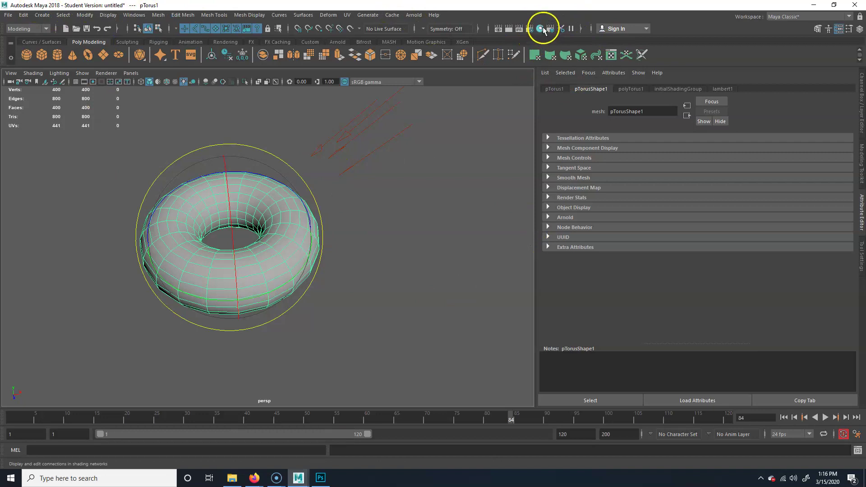
pyautogui.click(134, 15)
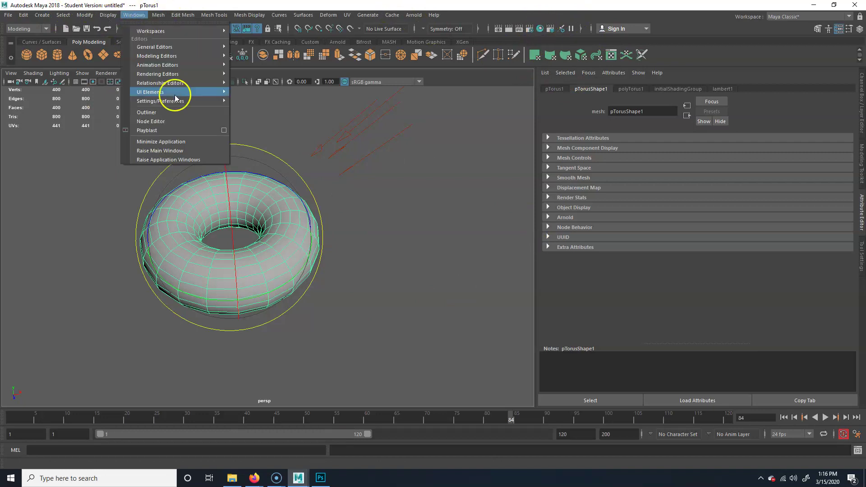
pyautogui.moveTo(171, 75)
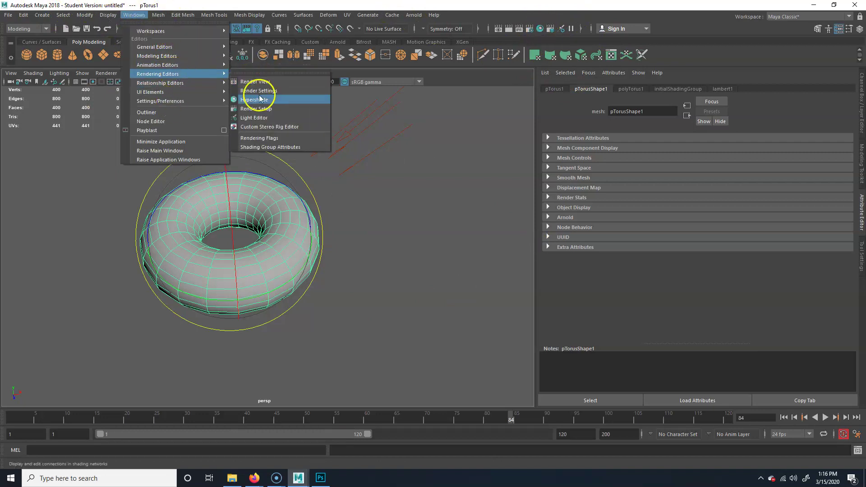
pyautogui.click(257, 81)
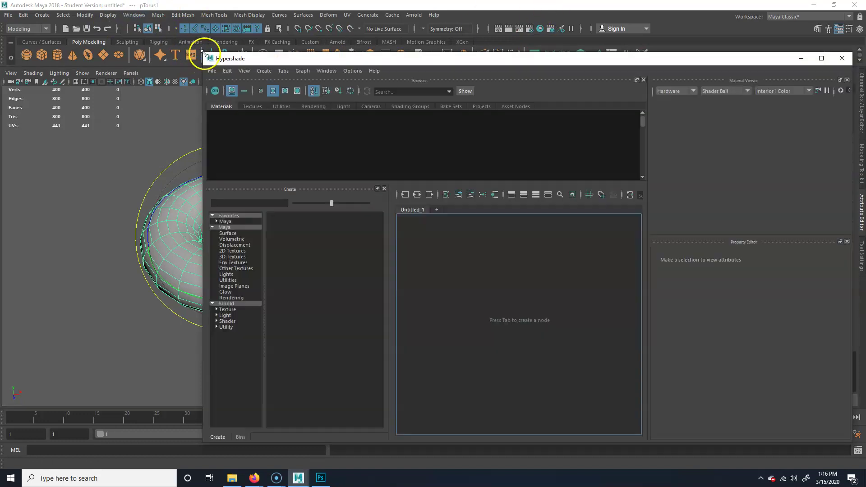
# Step: Delete the leftover custom materials, including blinn2 and blinn3, and show the properties of lambert1 with the Hypershade clear of the torus
pyautogui.moveTo(203, 55); pyautogui.dragTo(344, 50)
pyautogui.moveTo(353, 172); pyautogui.dragTo(395, 124)
pyautogui.press('Delete')
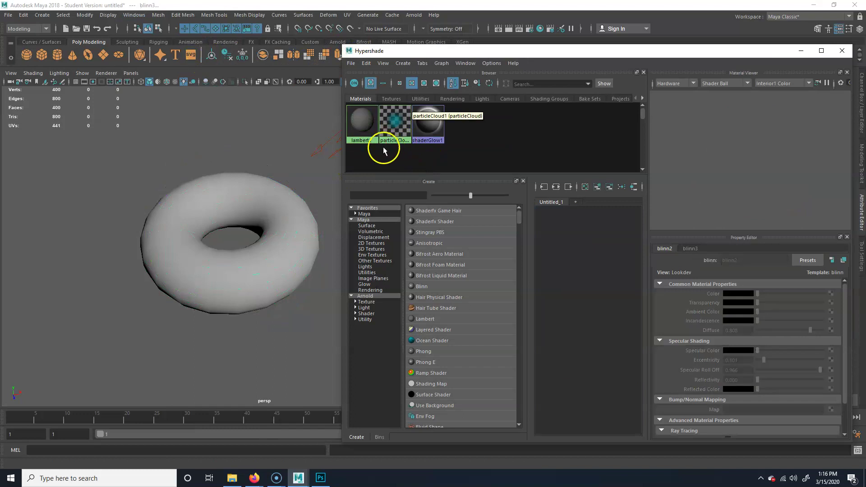
pyautogui.click(359, 121)
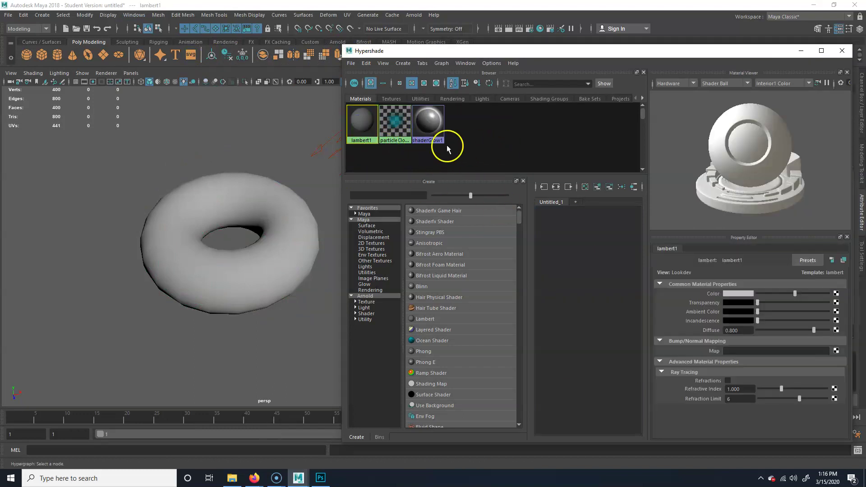
pyautogui.moveTo(573, 52); pyautogui.dragTo(531, 32)
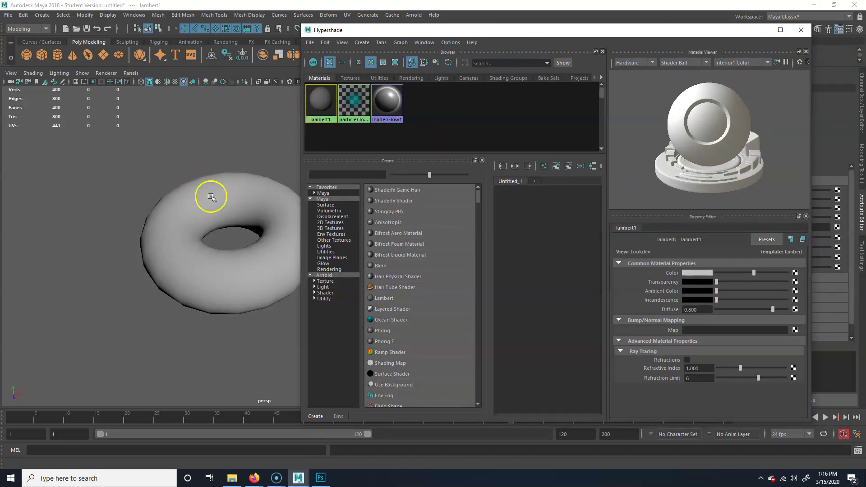
# Step: Create a polygon sphere and move it about 5.2 units along negative X, beside the torus
pyautogui.scroll(-3, 198, 179)
pyautogui.click(26, 54)
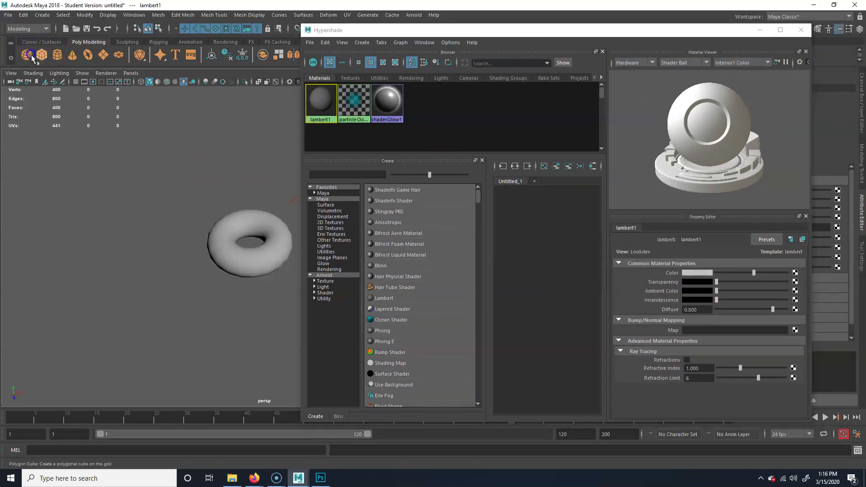
pyautogui.press('w')
pyautogui.moveTo(290, 236); pyautogui.dragTo(139, 238)
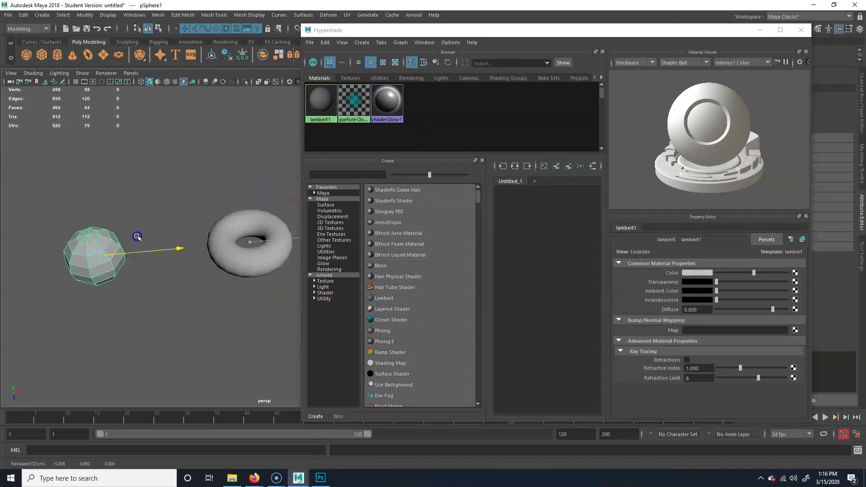
pyautogui.click(162, 164)
# Step: Darken the color of the lambert1 material slightly
pyautogui.click(326, 120)
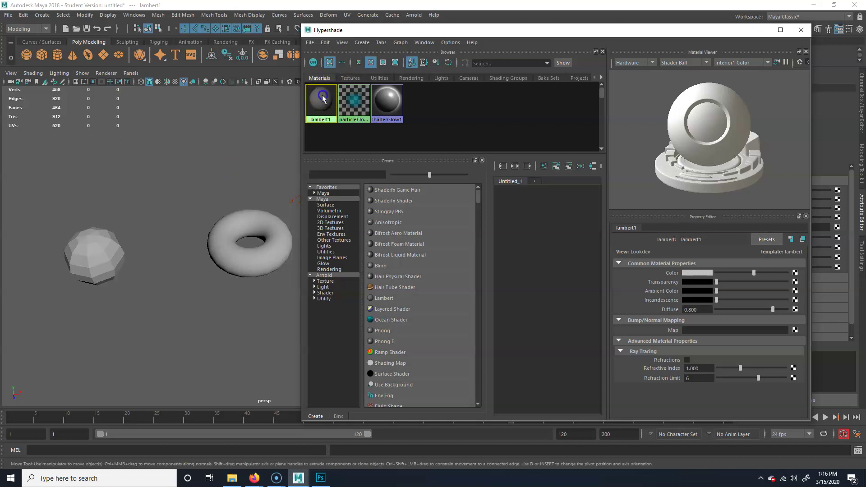
pyautogui.moveTo(755, 276)
pyautogui.mouseDown()
pyautogui.moveTo(738, 277)
pyautogui.moveTo(758, 276)
pyautogui.moveTo(741, 274)
pyautogui.moveTo(751, 274)
pyautogui.mouseUp()
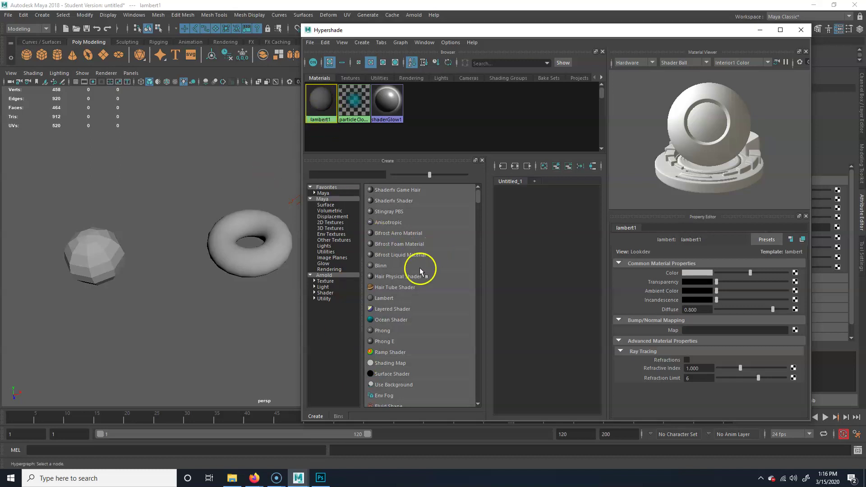
# Step: Create a new Blinn material and a new Anisotropic material in the Hypershade
pyautogui.click(322, 199)
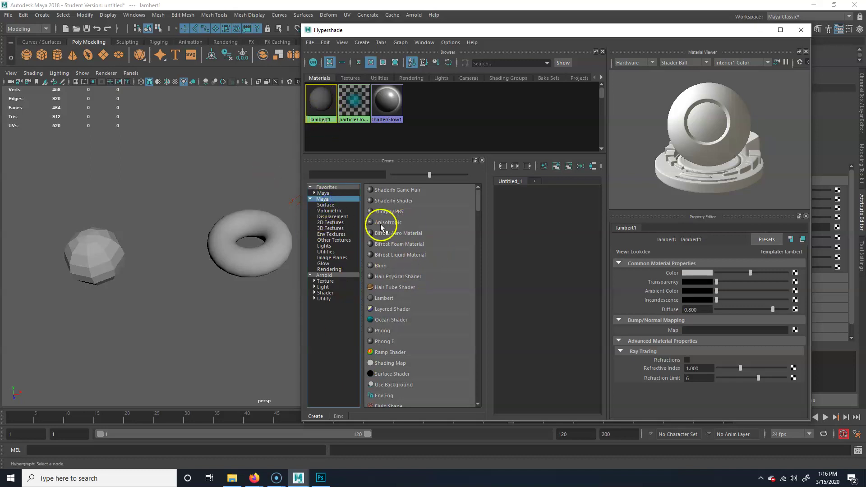
pyautogui.click(389, 268)
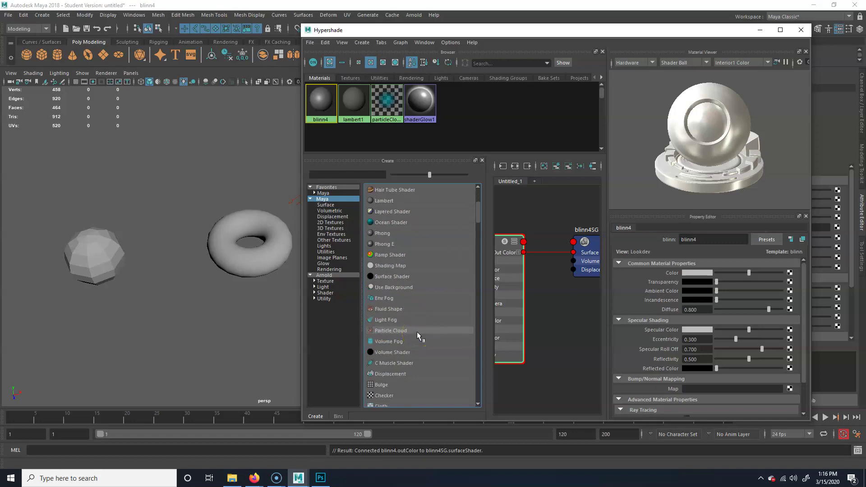
pyautogui.click(389, 223)
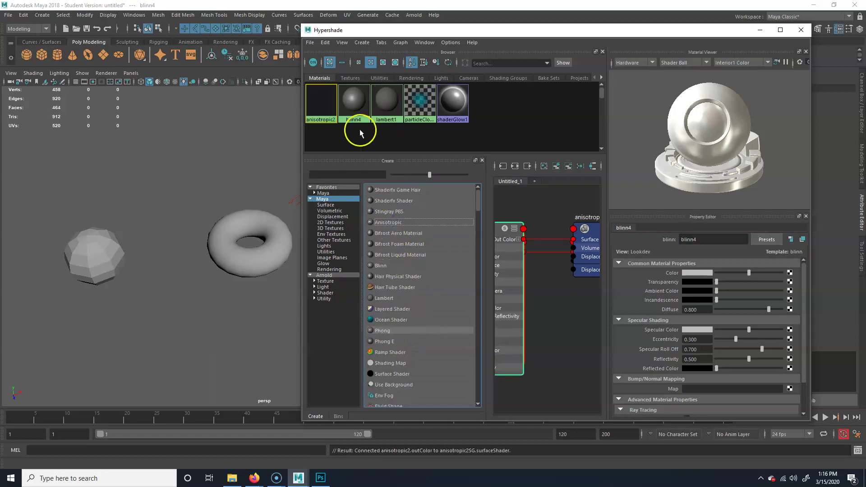
# Step: Assign the new Blinn material to the torus
pyautogui.click(387, 106)
pyautogui.click(252, 247)
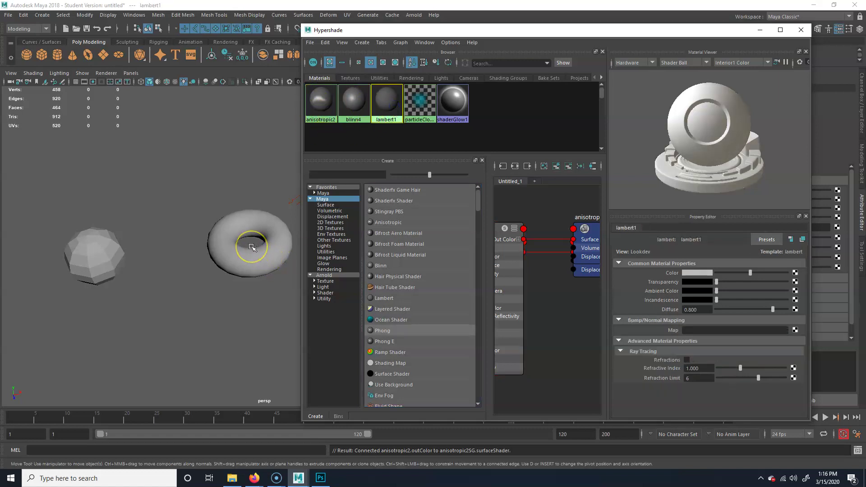
pyautogui.scroll(2, 252, 247)
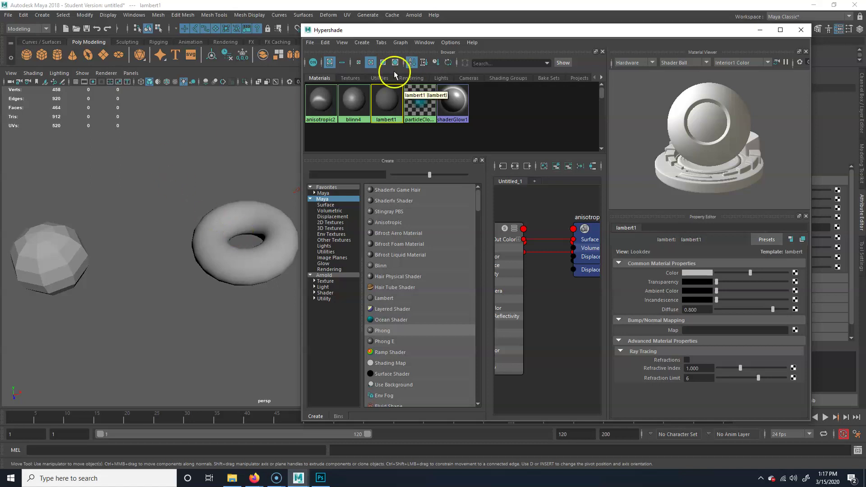
pyautogui.click(354, 99)
pyautogui.moveTo(354, 100); pyautogui.dragTo(239, 226, button='middle')
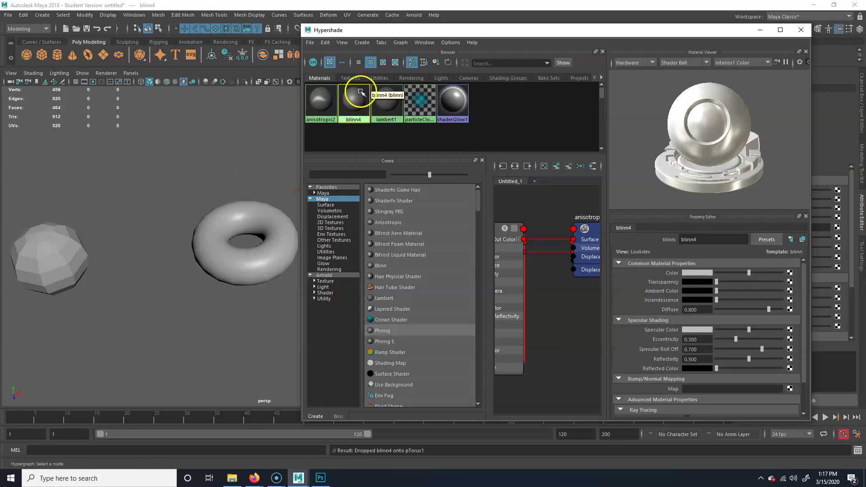
# Step: Assign the new Anisotropic material to the torus
pyautogui.moveTo(322, 101); pyautogui.dragTo(261, 225, button='middle')
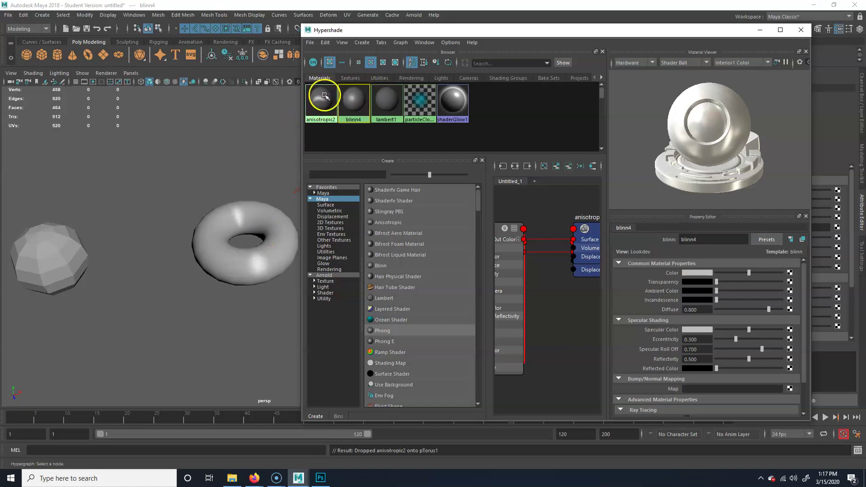
pyautogui.click(242, 205)
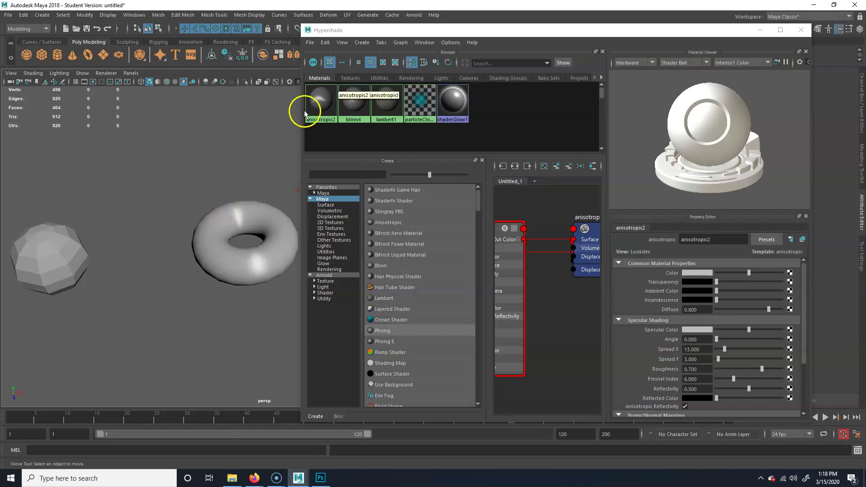
pyautogui.click(353, 100)
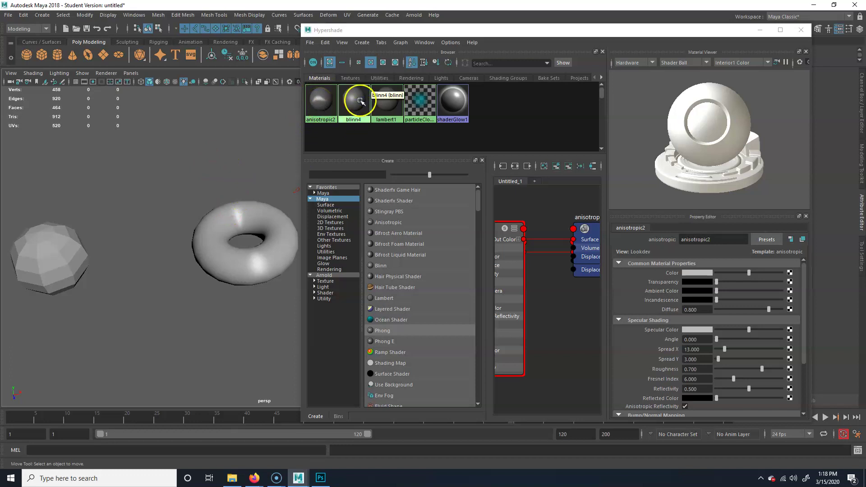
# Step: Assign the blinn4 material to the torus and set its specular color to black
pyautogui.moveTo(354, 99); pyautogui.dragTo(236, 236, button='middle')
pyautogui.click(223, 240)
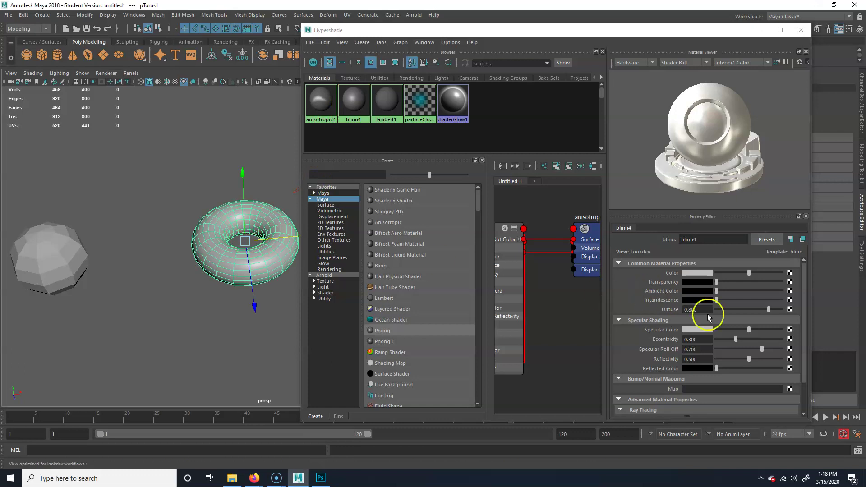
pyautogui.click(750, 331)
pyautogui.moveTo(750, 331); pyautogui.dragTo(717, 330)
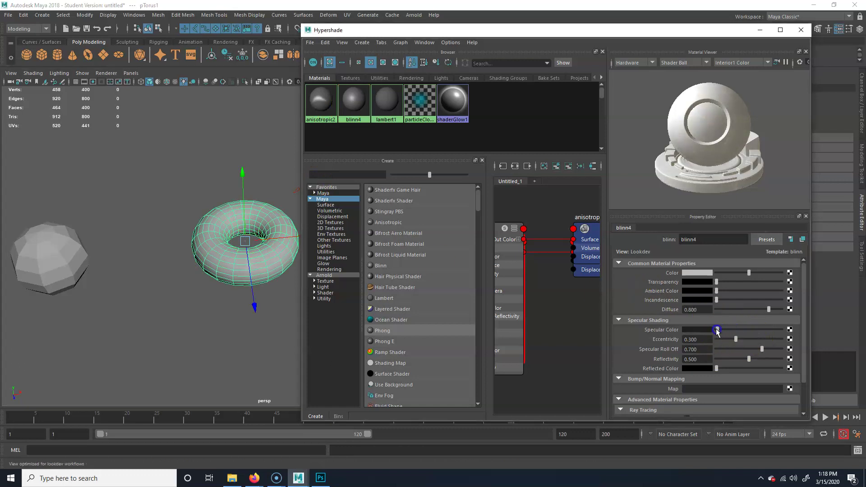
pyautogui.click(248, 342)
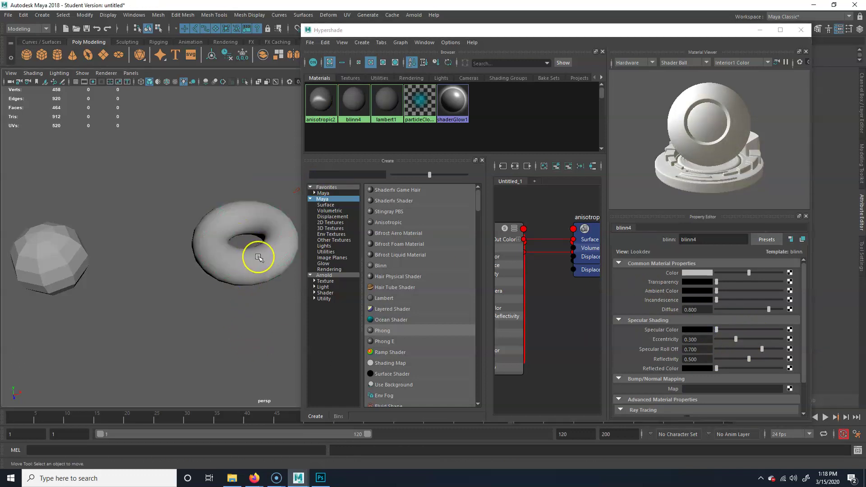
# Step: Compare the attributes of lambert1 with blinn4 and raise blinn4's specular color back to light gray
pyautogui.click(386, 102)
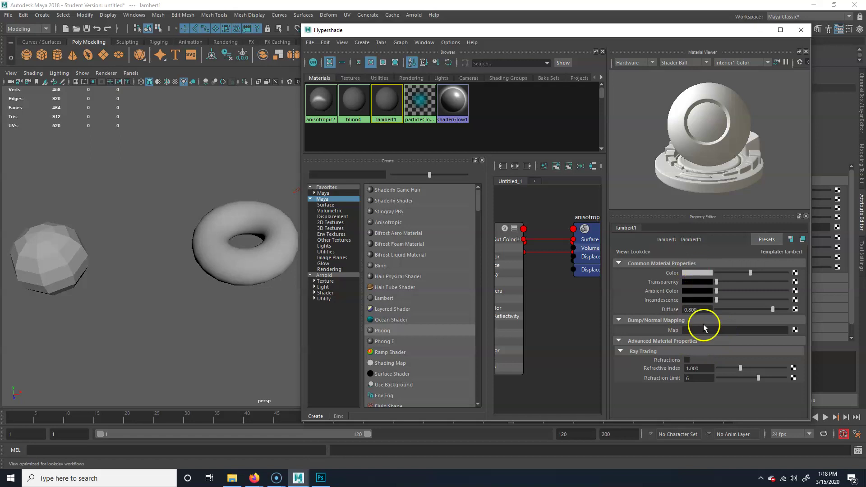
pyautogui.click(356, 99)
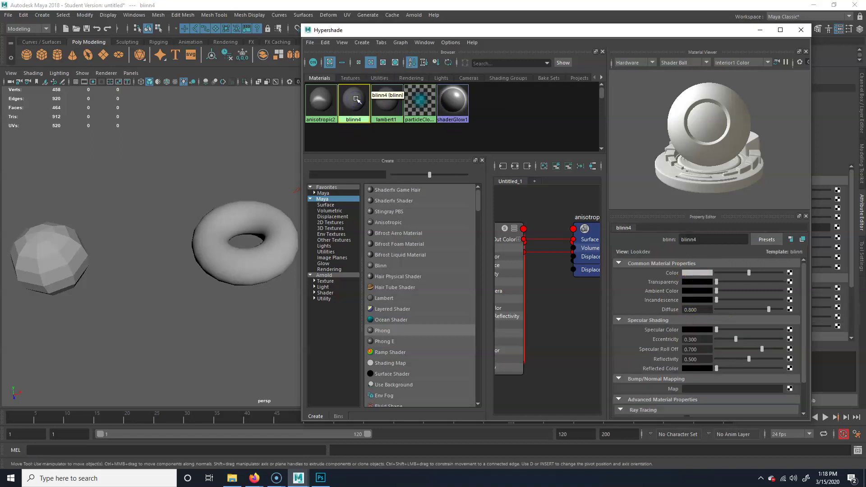
pyautogui.moveTo(716, 329); pyautogui.dragTo(747, 329)
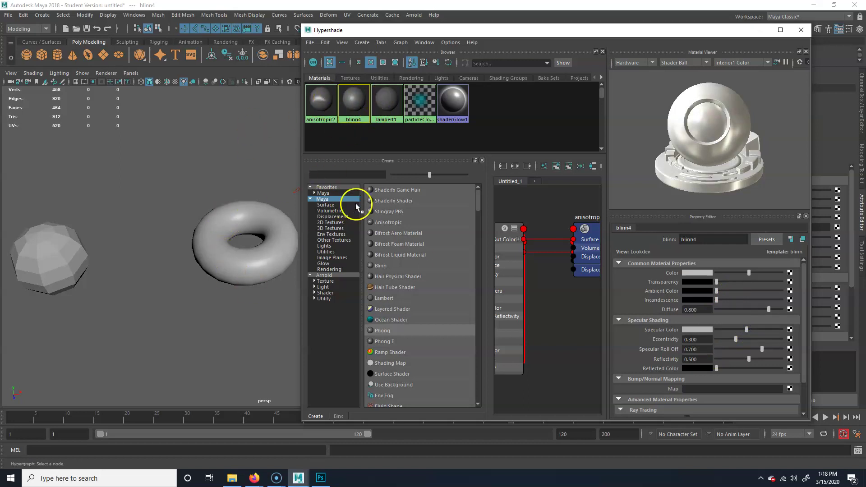
# Step: Create an Ocean Shader material in the Hypershade and assign it to the torus
pyautogui.click(411, 323)
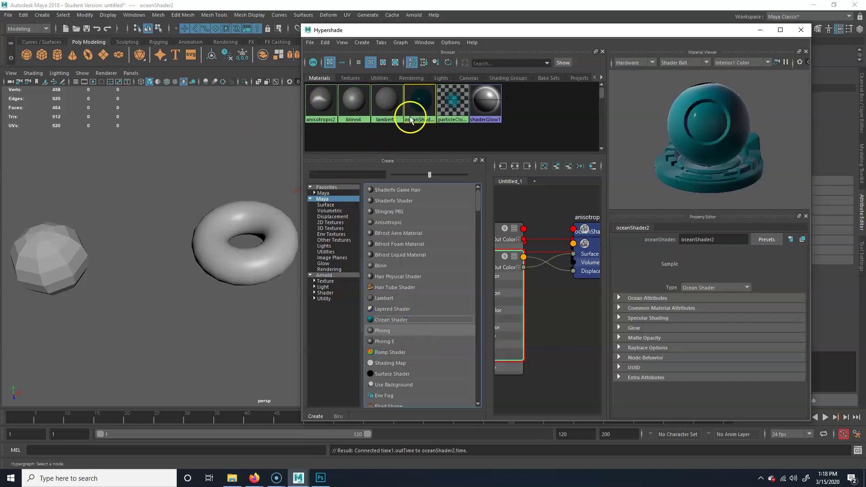
pyautogui.moveTo(419, 105); pyautogui.dragTo(228, 305, button='middle')
pyautogui.moveTo(394, 118); pyautogui.dragTo(210, 224, button='middle')
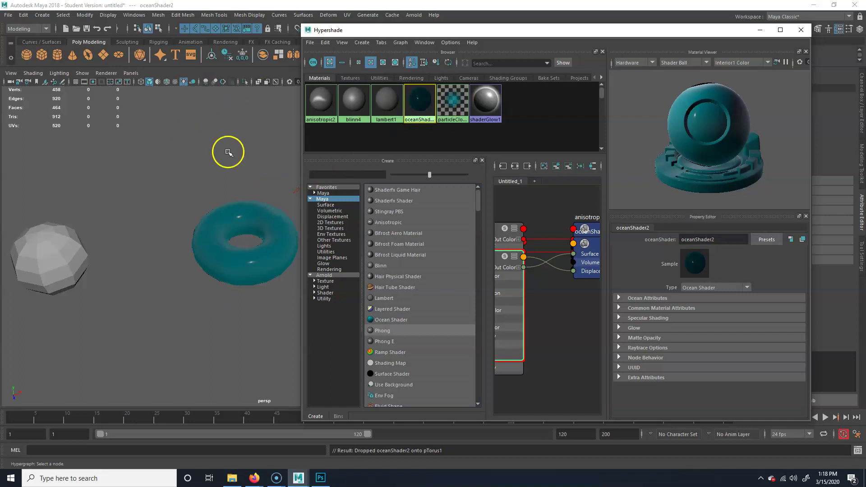
# Step: Select both the sphere and the torus and assign the ocean shader to the selection
pyautogui.click(238, 244)
pyautogui.moveTo(51, 201); pyautogui.dragTo(291, 265)
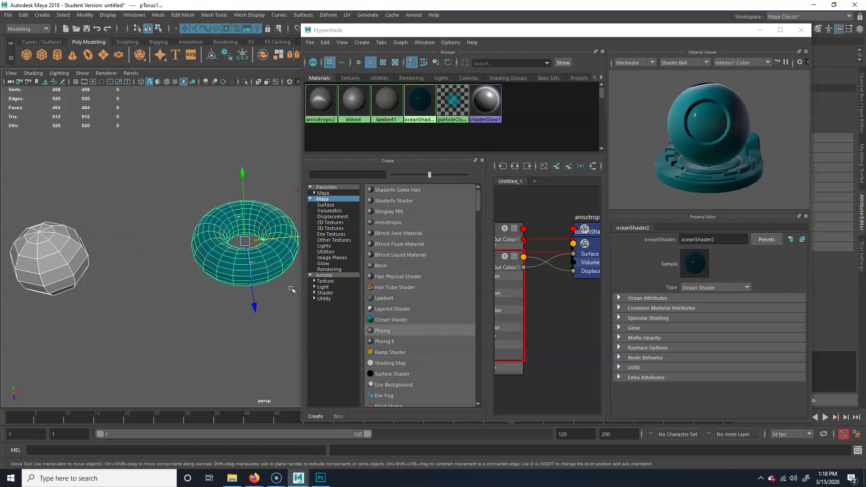
pyautogui.rightClick(425, 101)
pyautogui.click(425, 76)
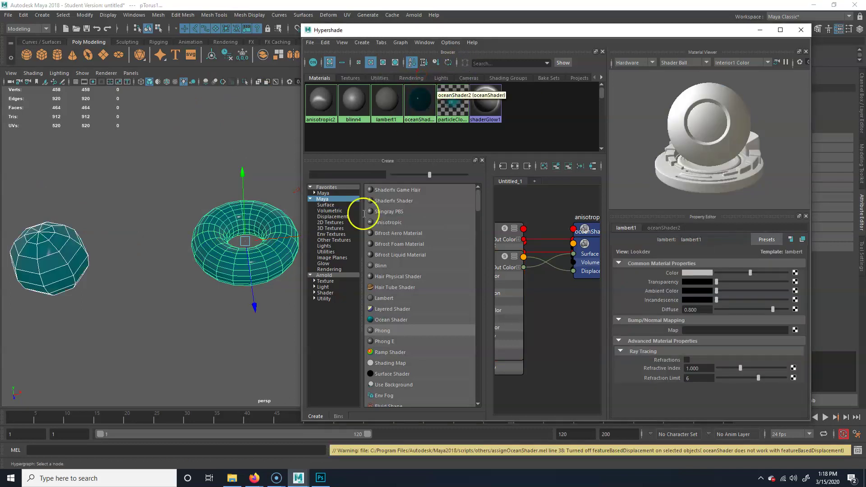
# Step: Assign the existing blinn4 material to the sphere
pyautogui.click(155, 276)
pyautogui.rightClick(58, 281)
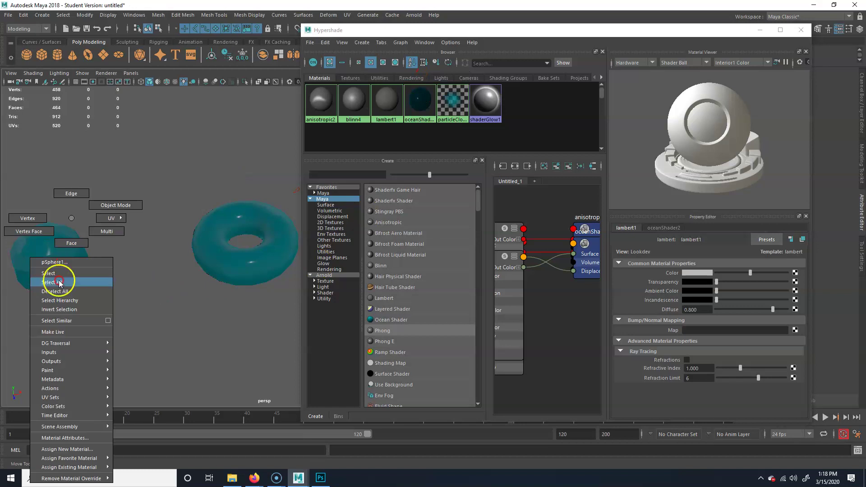
pyautogui.moveTo(72, 459)
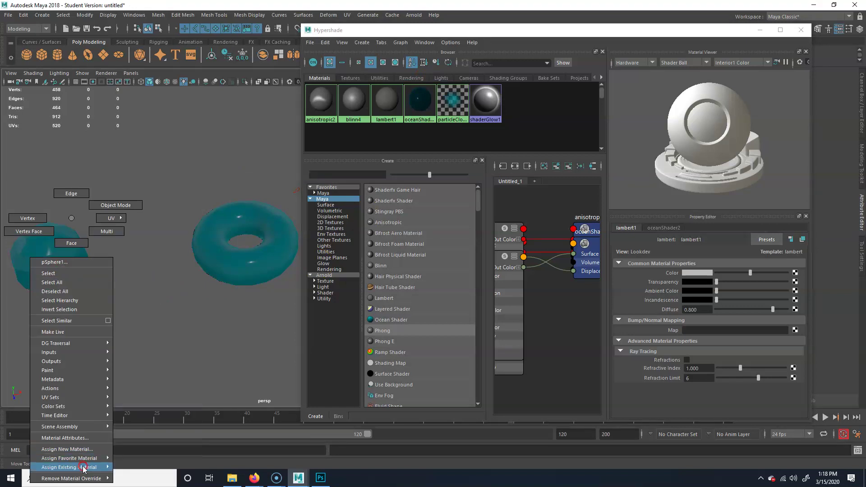
pyautogui.click(145, 461)
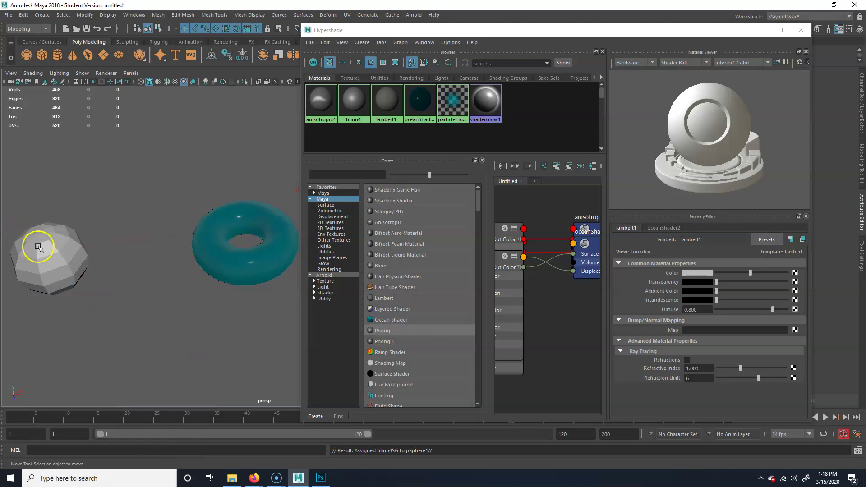
# Step: Play the timeline briefly to preview the ocean shader on the torus, and render the frame where playback stops
pyautogui.click(826, 417)
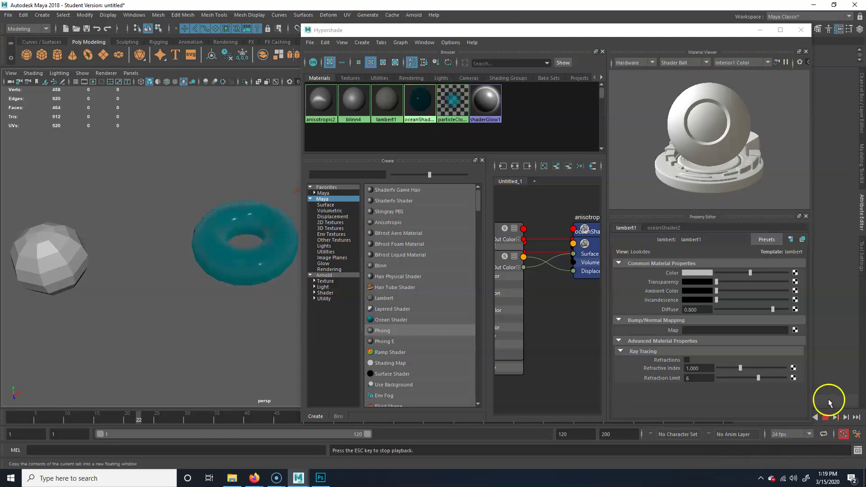
pyautogui.click(826, 417)
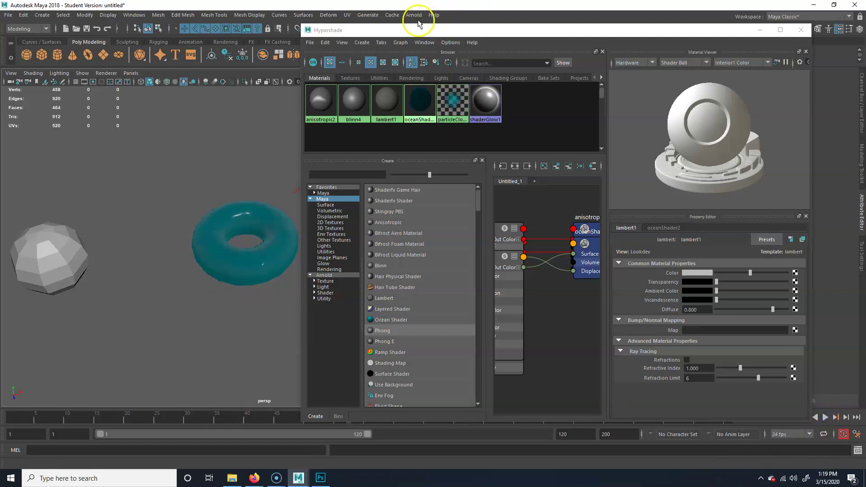
pyautogui.moveTo(420, 30); pyautogui.dragTo(413, 54)
pyautogui.click(512, 28)
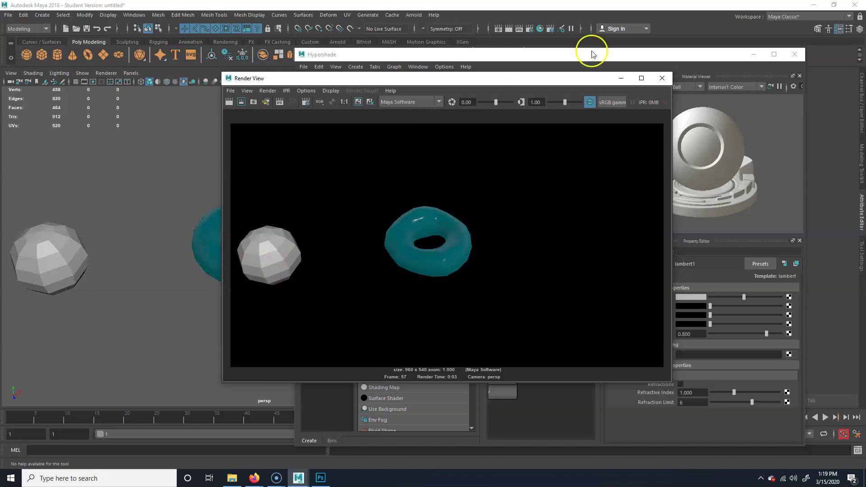
pyautogui.click(663, 78)
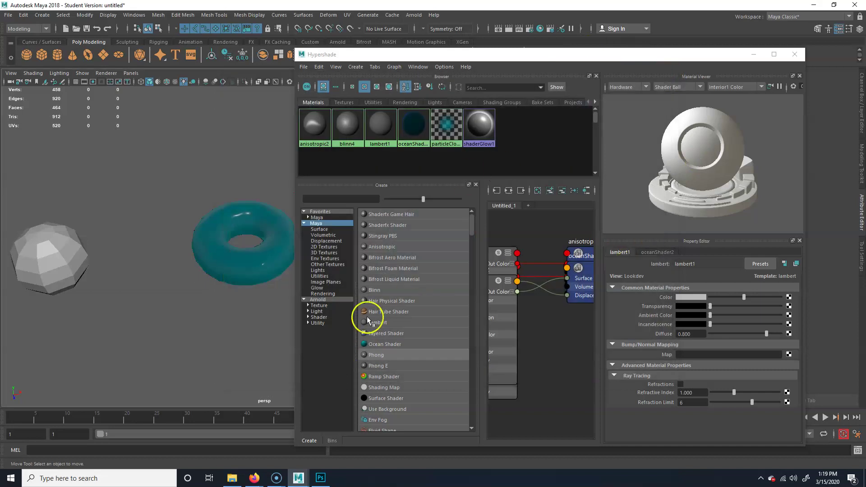
# Step: Assign the blinn4 material to the torus and delete the sphere
pyautogui.moveTo(360, 128); pyautogui.dragTo(228, 236, button='middle')
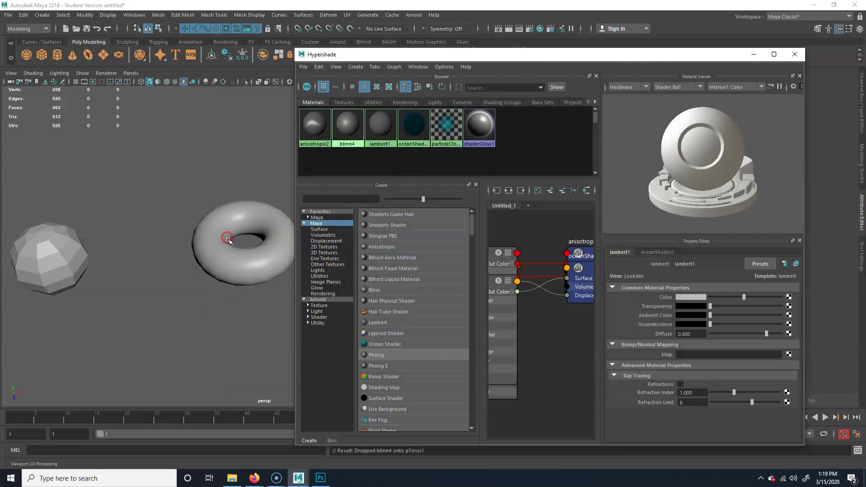
pyautogui.moveTo(32, 330); pyautogui.dragTo(104, 217)
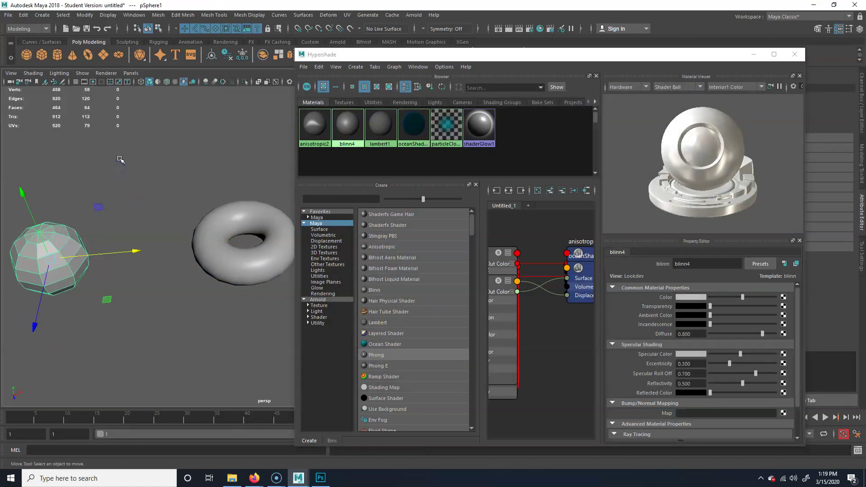
pyautogui.press('Delete')
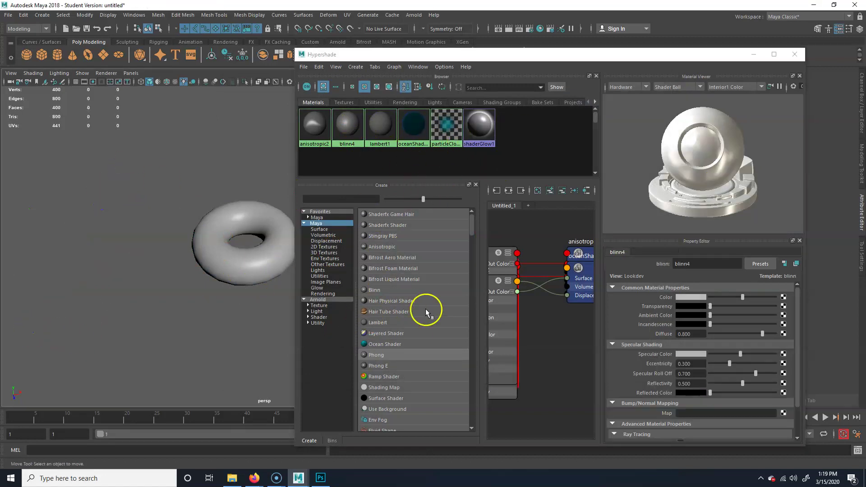
# Step: Examine which Maya surface materials and Arnold nodes can be created in the Hypershade
pyautogui.click(327, 229)
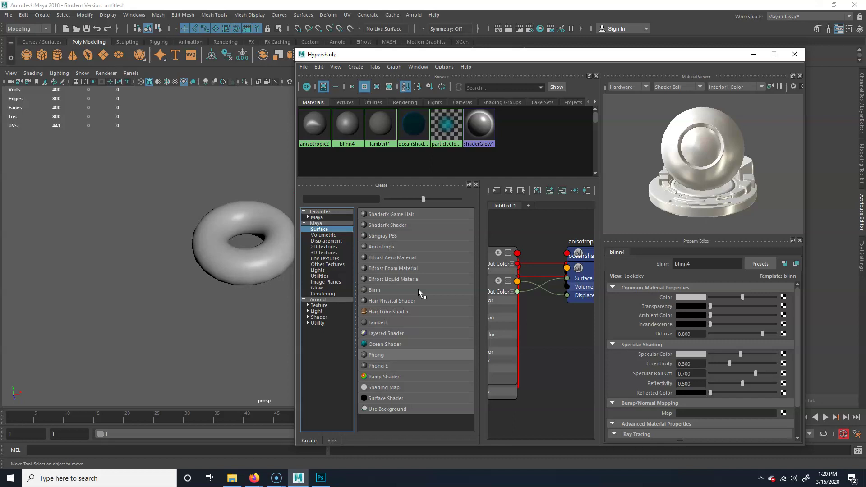
pyautogui.click(316, 300)
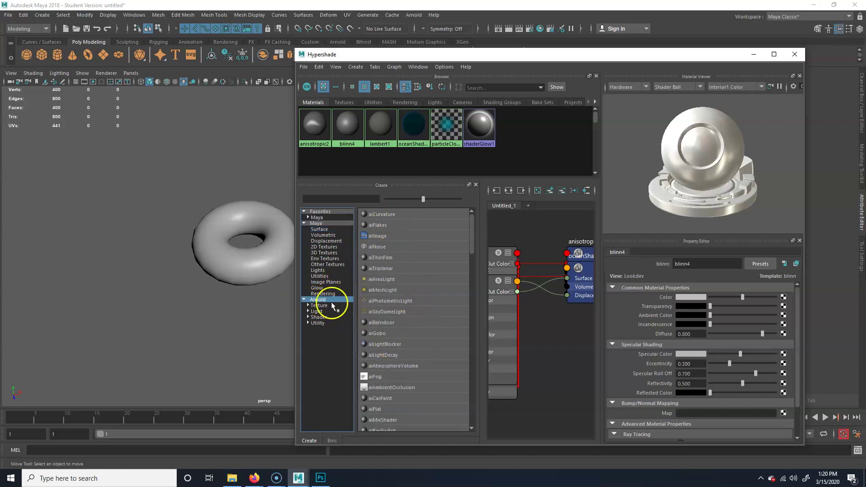
pyautogui.scroll(-4, 407, 344)
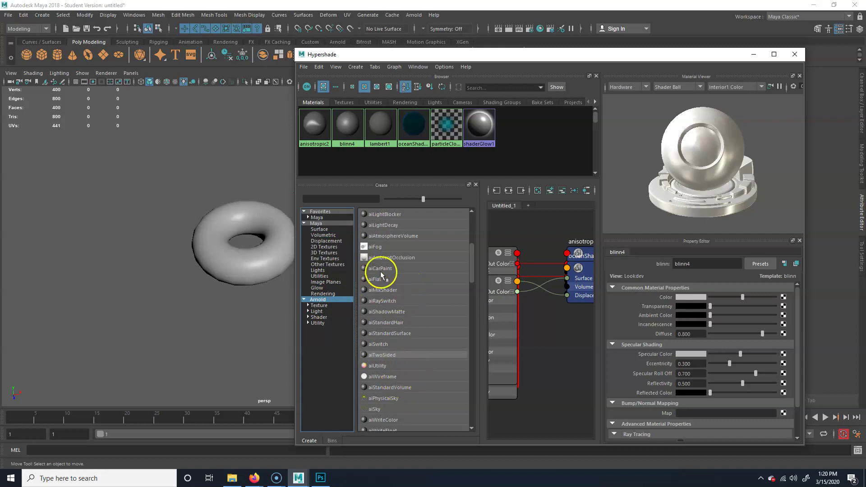
pyautogui.scroll(-1, 413, 347)
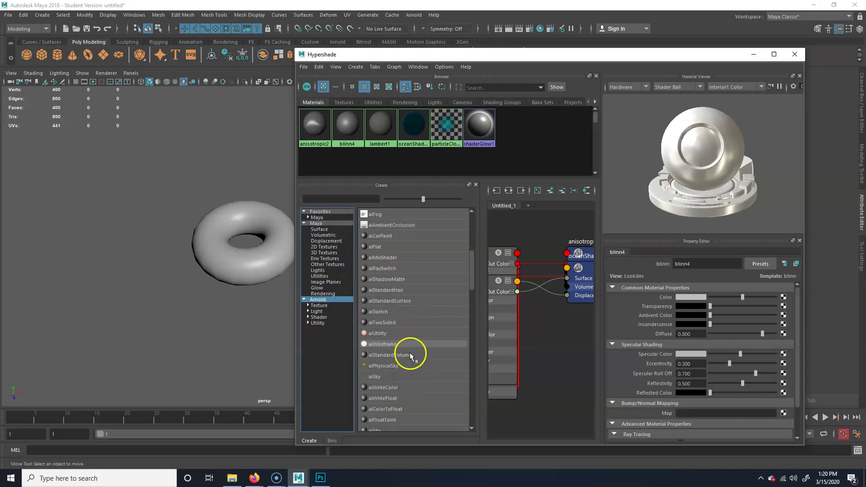
pyautogui.scroll(-6, 429, 393)
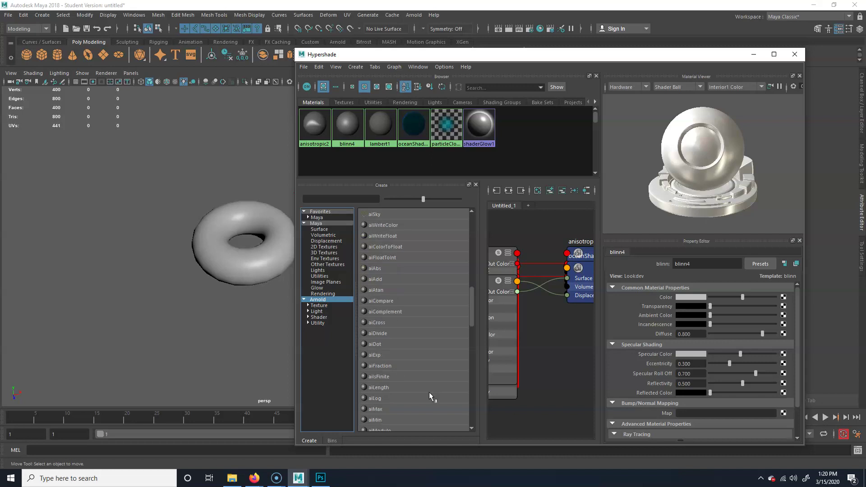
pyautogui.scroll(-3, 427, 385)
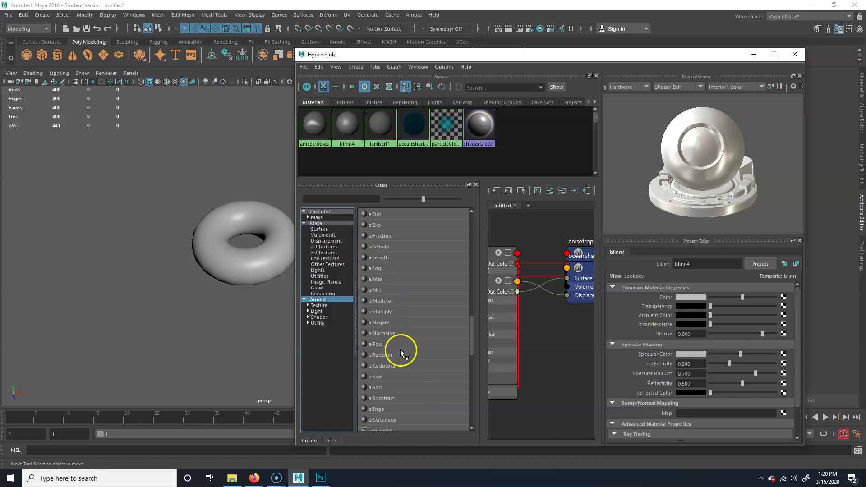
pyautogui.scroll(14, 424, 350)
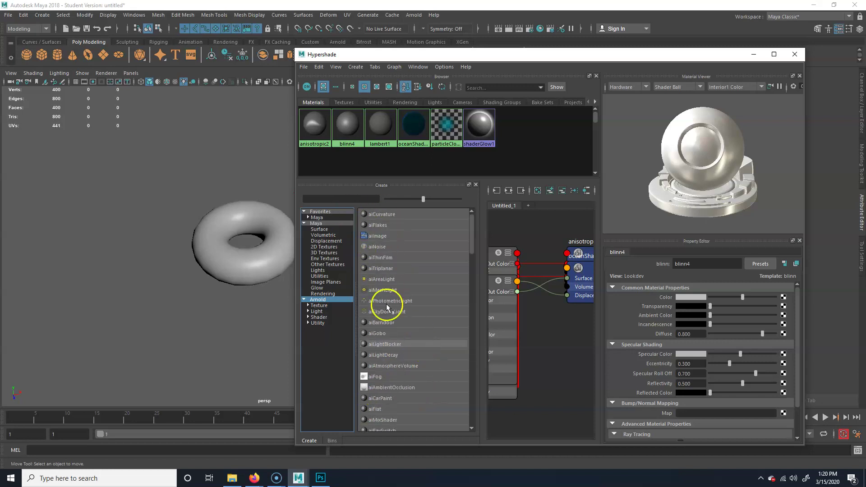
pyautogui.click(321, 224)
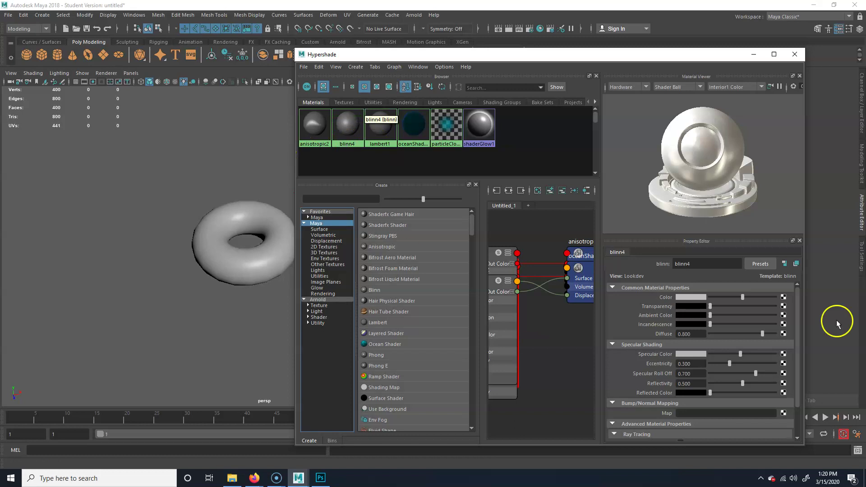
# Step: Rename the blinn4 material to torus_mat and display its attributes for the selected torus outside the Hypershade
pyautogui.click(709, 264)
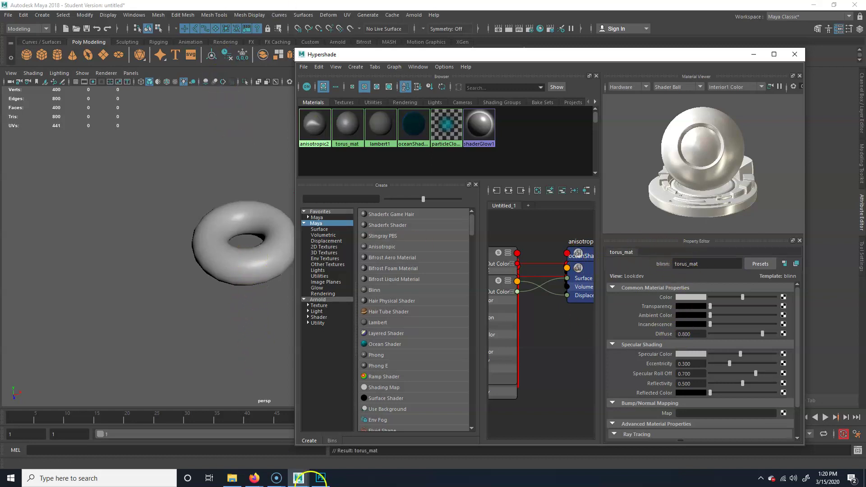
pyautogui.moveTo(677, 54); pyautogui.dragTo(629, 46)
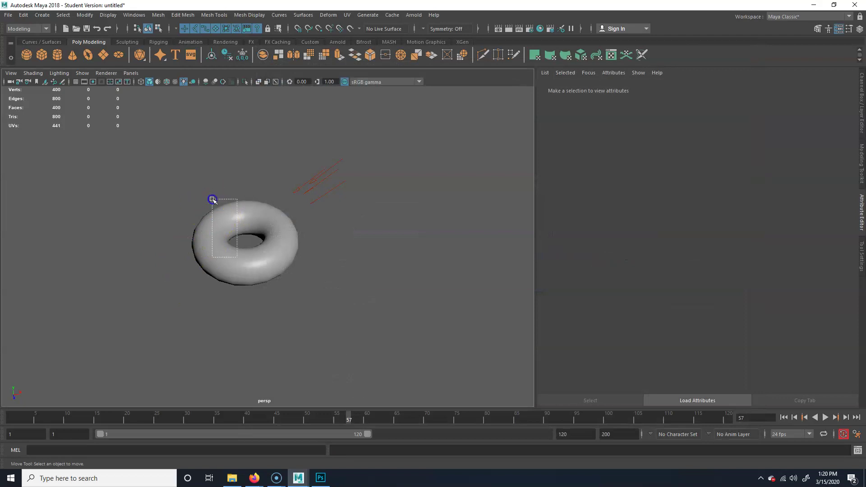
pyautogui.click(216, 212)
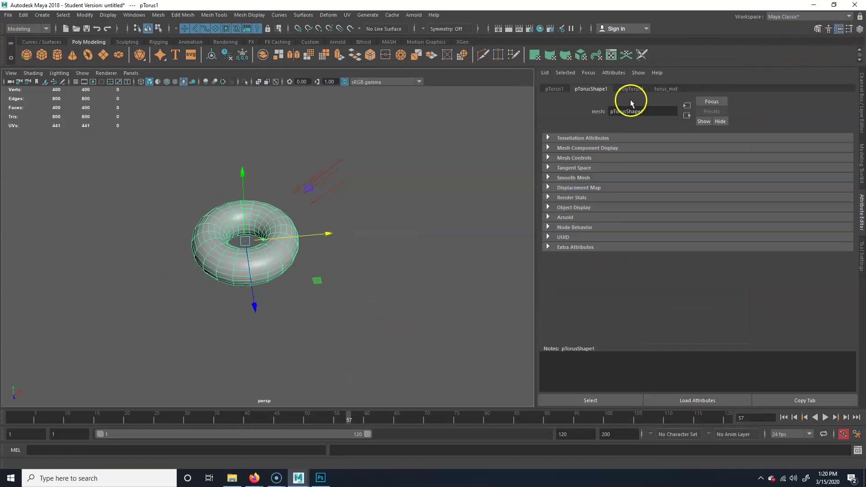
pyautogui.click(666, 89)
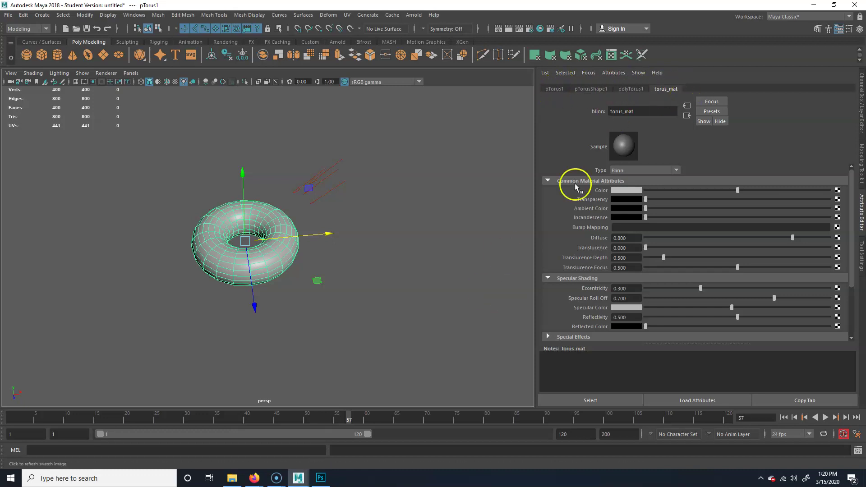
# Step: Switch to Firefox to review the material types and material attributes on the class page, and return to Maya
pyautogui.click(254, 479)
pyautogui.click(273, 444)
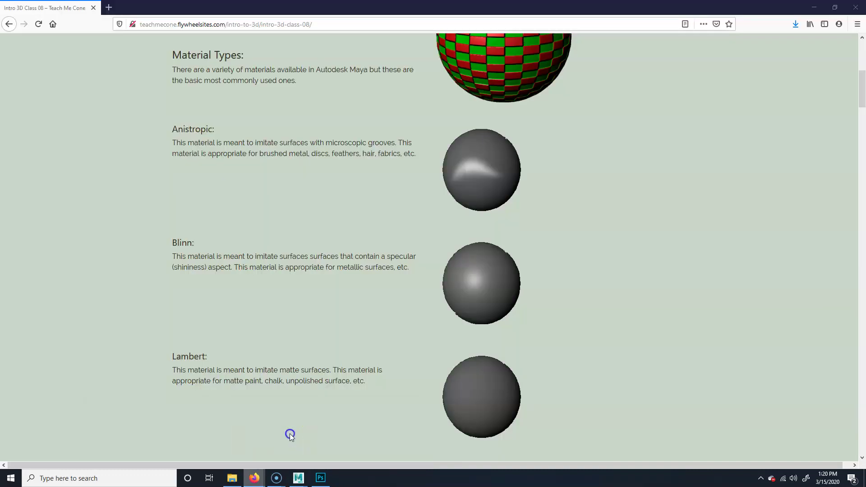
pyautogui.scroll(-10, 229, 268)
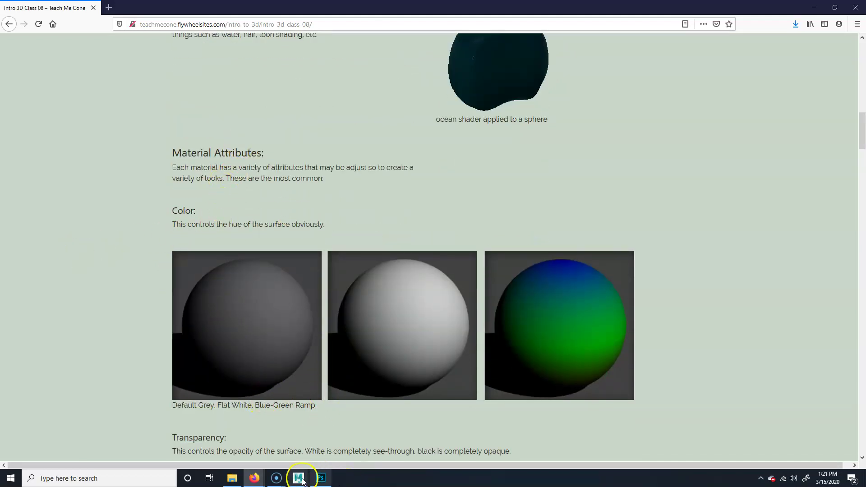
pyautogui.moveTo(298, 478)
pyautogui.click(316, 453)
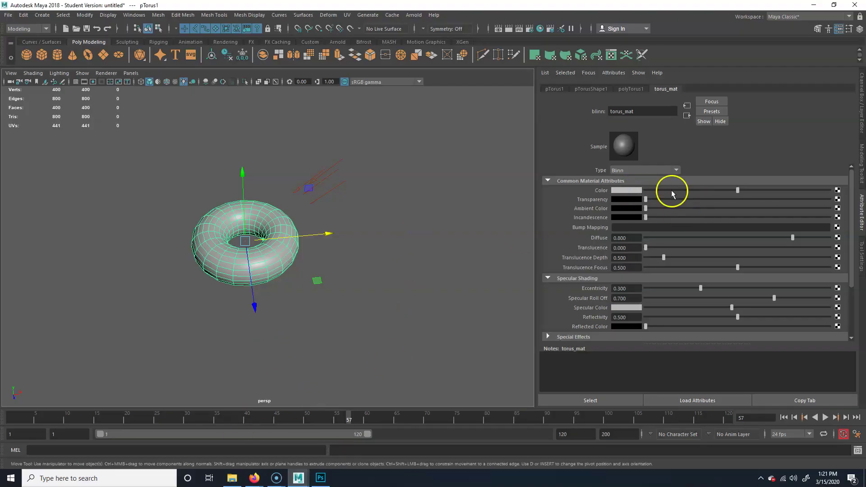
# Step: Set the torus_mat color to red and check the torus with viewport shadows and scene lighting toggled
pyautogui.click(635, 191)
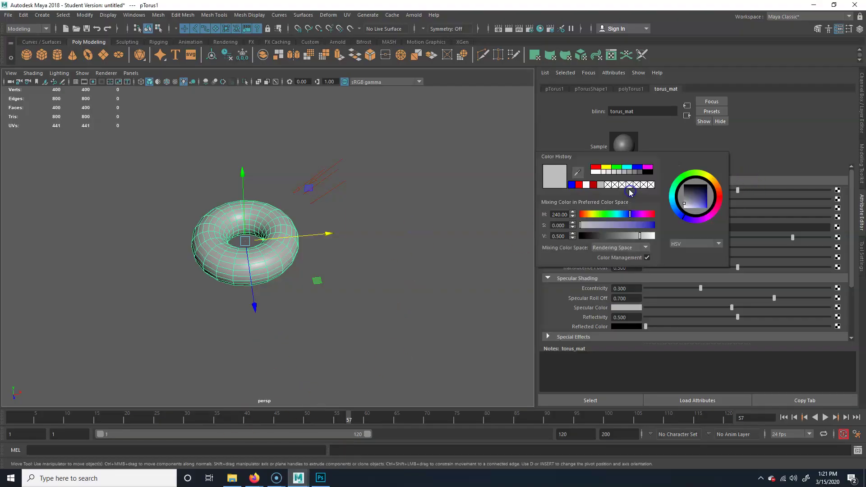
pyautogui.click(595, 185)
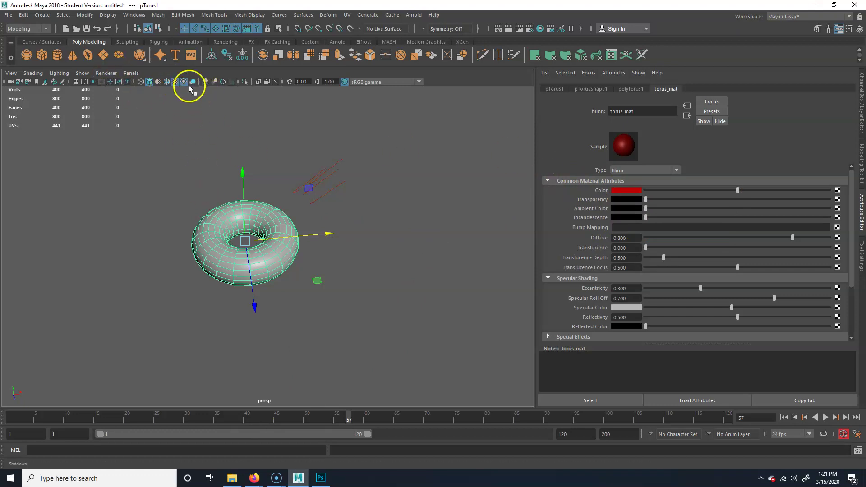
pyautogui.click(292, 149)
pyautogui.click(270, 244)
pyautogui.click(193, 82)
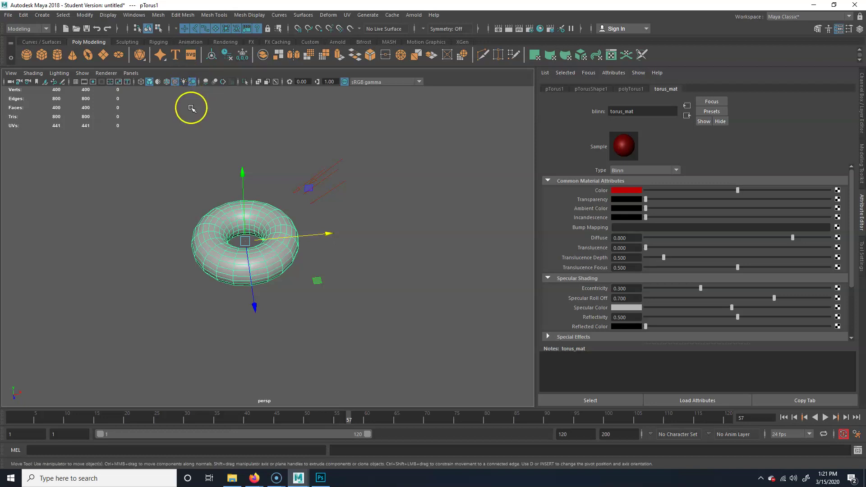
pyautogui.click(186, 82)
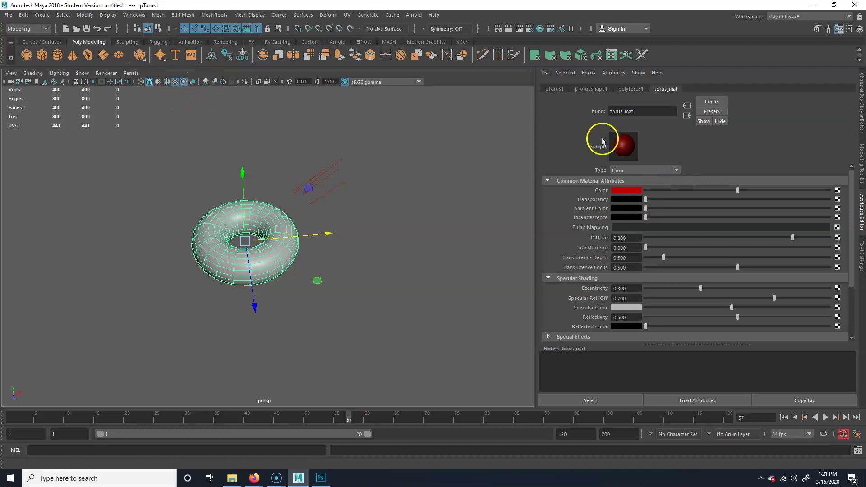
# Step: Try to reassign the existing torus_mat material to the torus
pyautogui.click(181, 194)
pyautogui.click(271, 261)
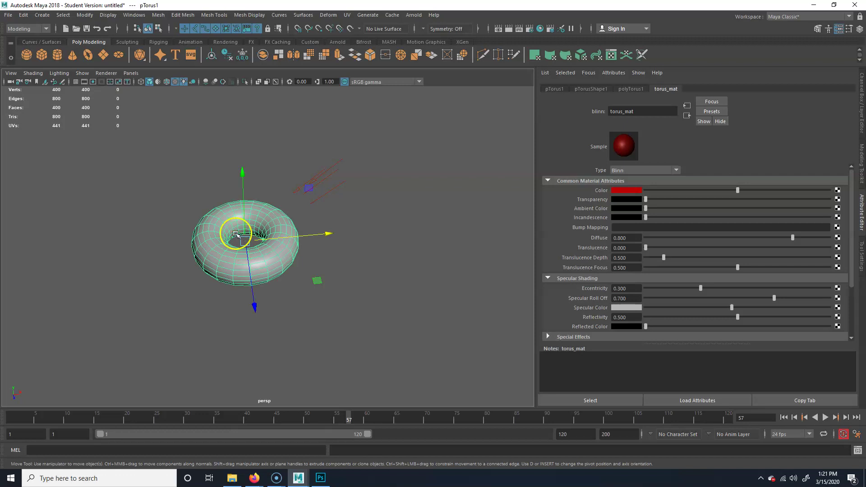
pyautogui.rightClick(253, 224)
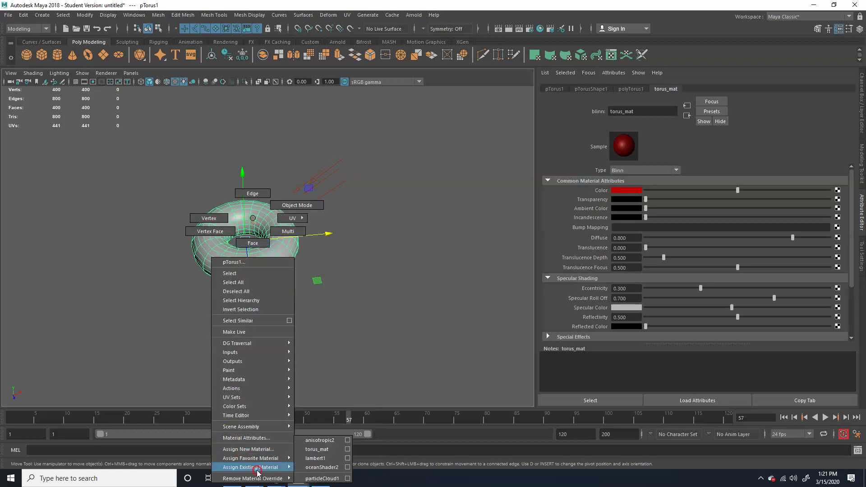
pyautogui.moveTo(267, 467)
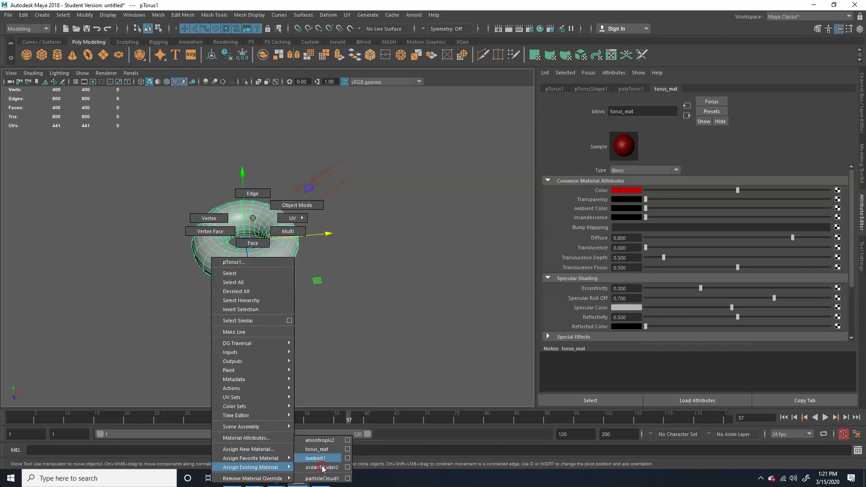
pyautogui.click(320, 449)
pyautogui.click(391, 307)
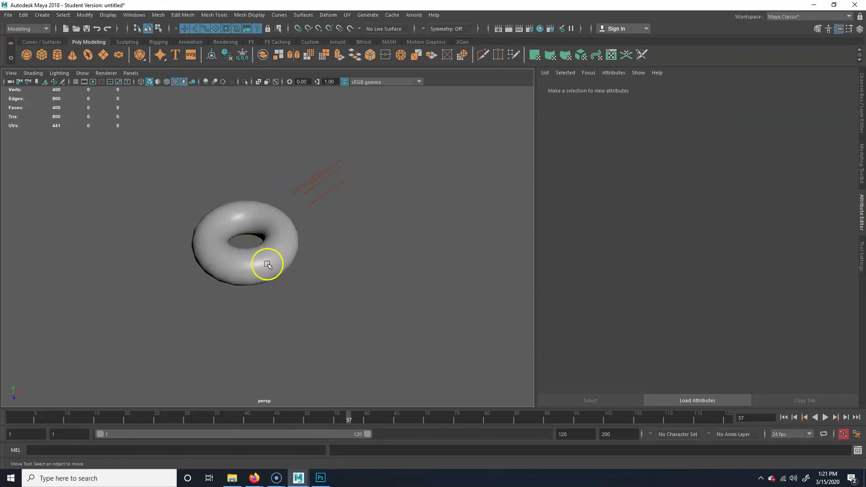
pyautogui.click(269, 263)
# Step: Delete the torus and create a polygon sphere in its place
pyautogui.keyDown('alt'); pyautogui.moveTo(366, 311); pyautogui.dragTo(338, 309); pyautogui.keyUp('alt')
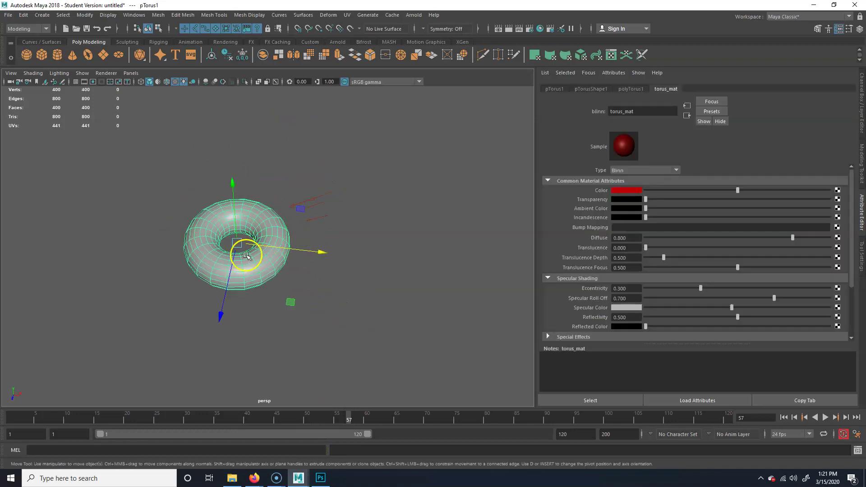
pyautogui.press('Delete')
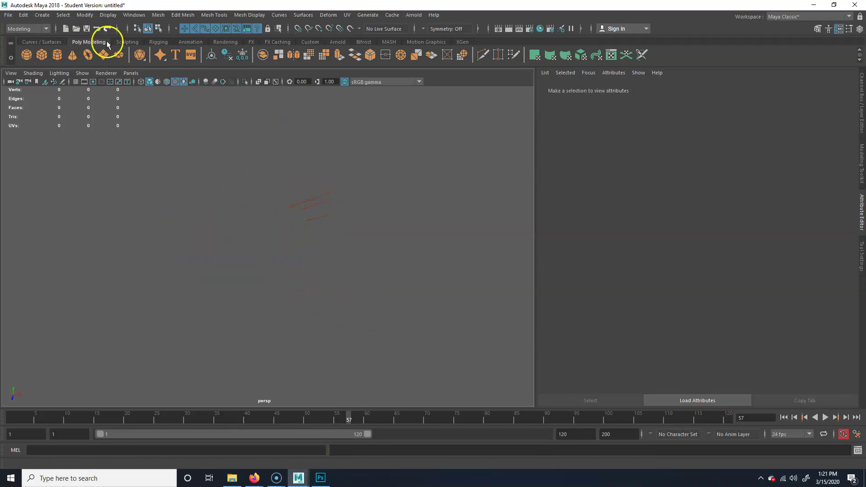
pyautogui.click(313, 228)
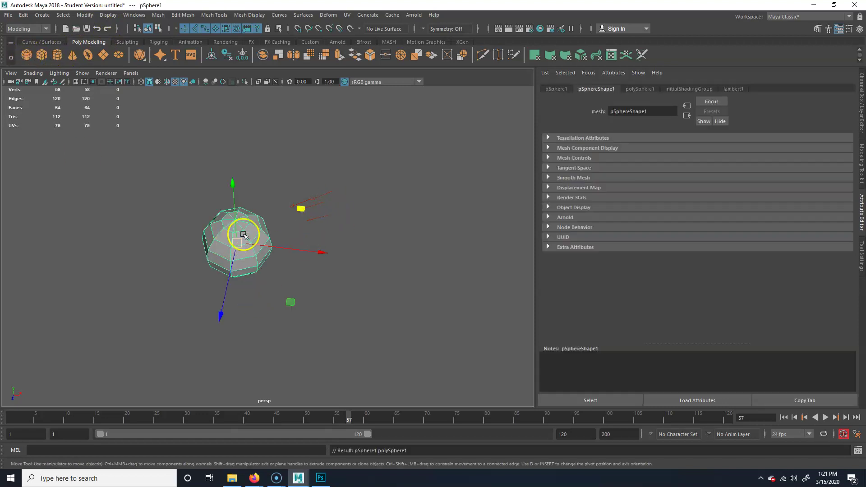
# Step: Assign the existing torus_mat material to the sphere and smooth its mesh with 1 division
pyautogui.moveTo(248, 218); pyautogui.dragTo(258, 472, button='right')
pyautogui.moveTo(340, 472); pyautogui.dragTo(324, 447, button='right')
pyautogui.keyDown('alt'); pyautogui.moveTo(361, 315); pyautogui.dragTo(290, 340); pyautogui.keyUp('alt')
pyautogui.keyDown('alt'); pyautogui.moveTo(290, 340); pyautogui.dragTo(345, 319, button='right'); pyautogui.keyUp('alt')
pyautogui.click(309, 54)
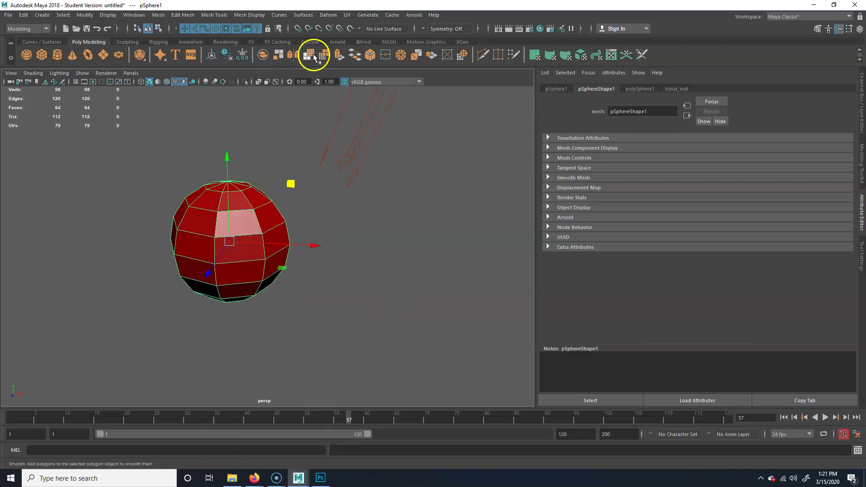
pyautogui.click(303, 247)
pyautogui.click(254, 245)
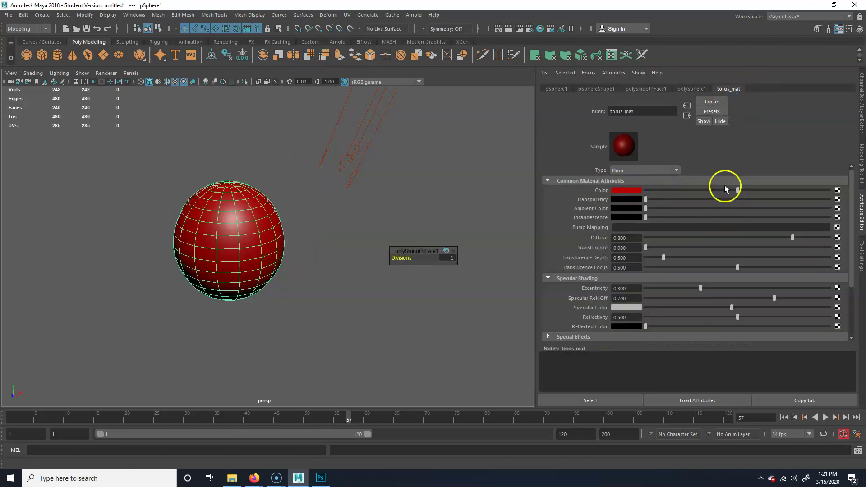
# Step: Raise torus_mat's transparency to light gray and render the current frame of the sphere with Maya Software
pyautogui.moveTo(645, 201); pyautogui.dragTo(717, 200)
pyautogui.moveTo(314, 274)
pyautogui.keyDown('alt'); pyautogui.mouseDown()
pyautogui.moveTo(301, 263)
pyautogui.moveTo(307, 274)
pyautogui.mouseUp(); pyautogui.keyUp('alt')
pyautogui.click(306, 275)
pyautogui.click(222, 281)
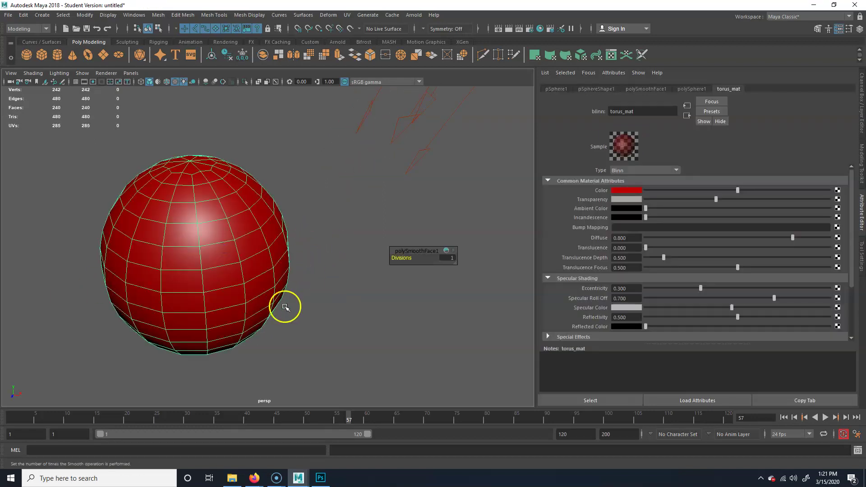
pyautogui.moveTo(216, 210)
pyautogui.keyDown('alt'); pyautogui.mouseDown()
pyautogui.moveTo(242, 276)
pyautogui.moveTo(305, 268)
pyautogui.moveTo(293, 305)
pyautogui.mouseUp(); pyautogui.keyUp('alt')
pyautogui.click(659, 229)
pyautogui.click(509, 28)
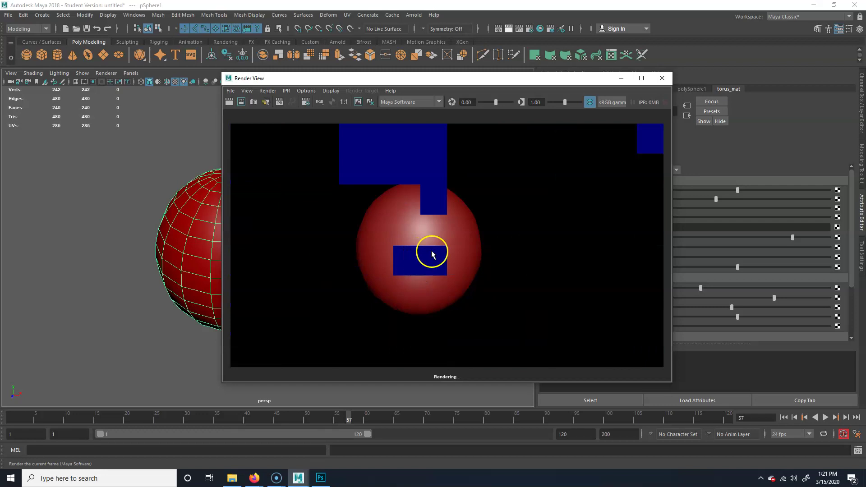
pyautogui.click(662, 79)
# Step: Duplicate the sphere, move the copy behind the original and shift the original in front so that they overlap
pyautogui.scroll(-3, 270, 280)
pyautogui.hotkey('ctrl', 'd')
pyautogui.press('w')
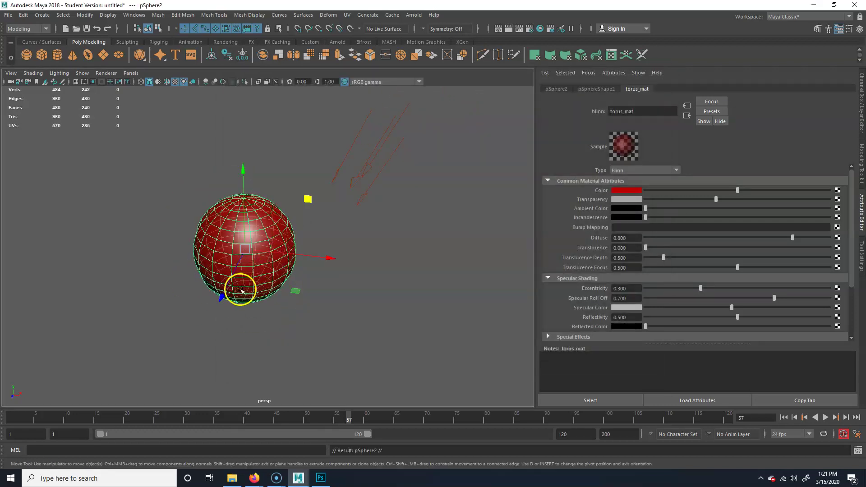
pyautogui.moveTo(296, 290); pyautogui.dragTo(173, 257)
pyautogui.click(248, 259)
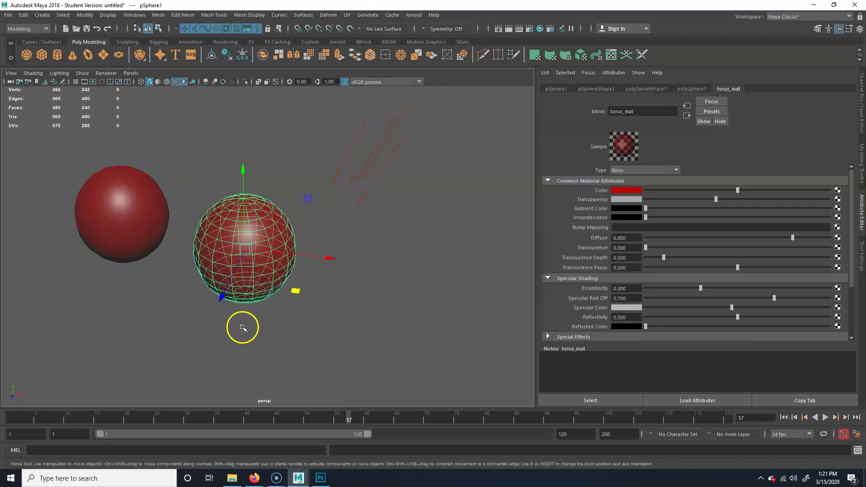
pyautogui.moveTo(276, 286); pyautogui.dragTo(226, 300)
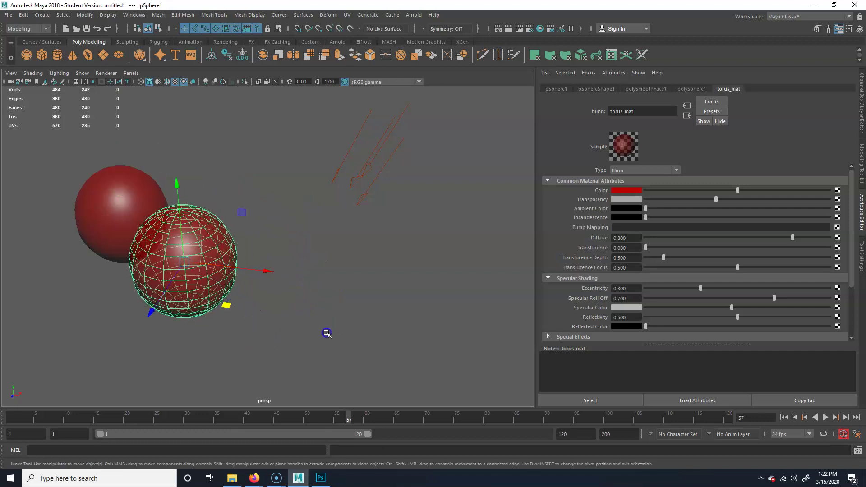
# Step: Reset torus_mat's transparency to black and try out its ambient color, returning it to black
pyautogui.click(329, 332)
pyautogui.click(151, 242)
pyautogui.moveTo(715, 200); pyautogui.dragTo(581, 200)
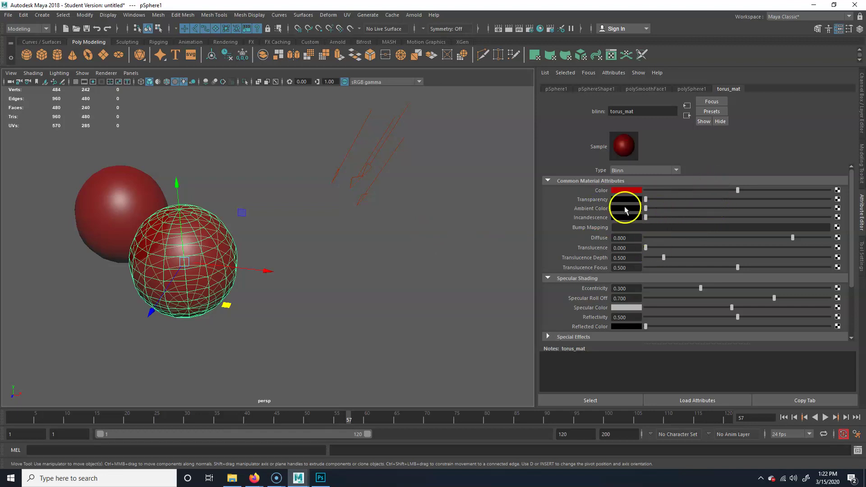
pyautogui.moveTo(645, 209); pyautogui.dragTo(609, 224)
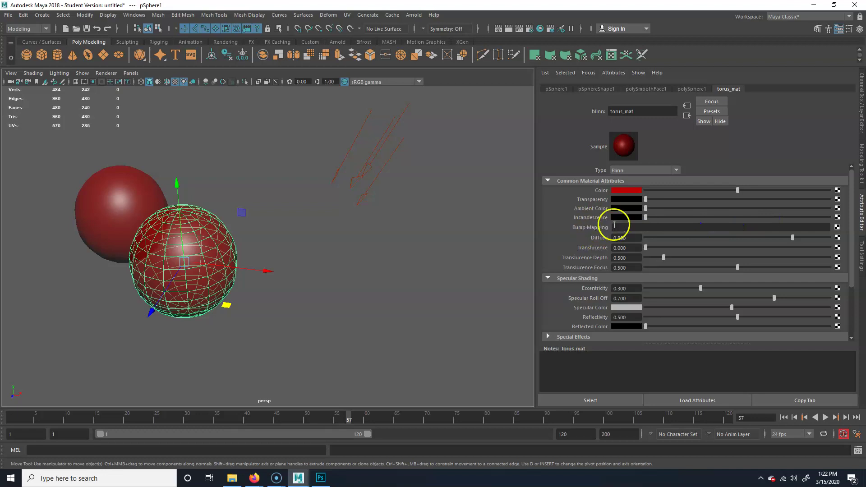
# Step: Apply a Fractal texture to torus_mat's bump mapping and inspect the bumpy surface on both spheres
pyautogui.click(296, 269)
pyautogui.click(215, 263)
pyautogui.keyDown('alt'); pyautogui.moveTo(215, 264); pyautogui.dragTo(289, 286, button='middle'); pyautogui.keyUp('alt')
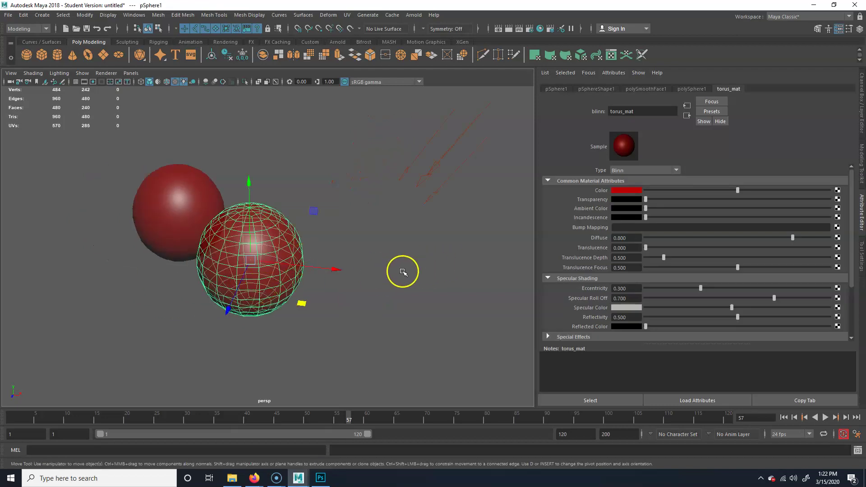
pyautogui.click(839, 227)
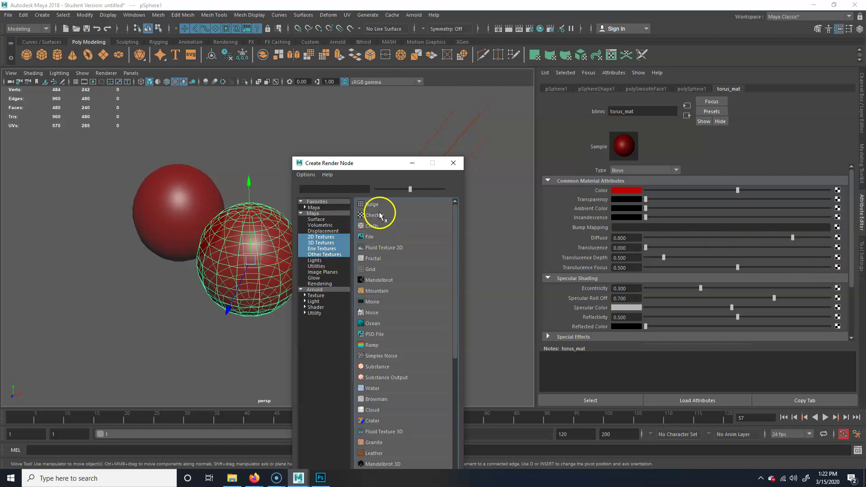
pyautogui.click(376, 259)
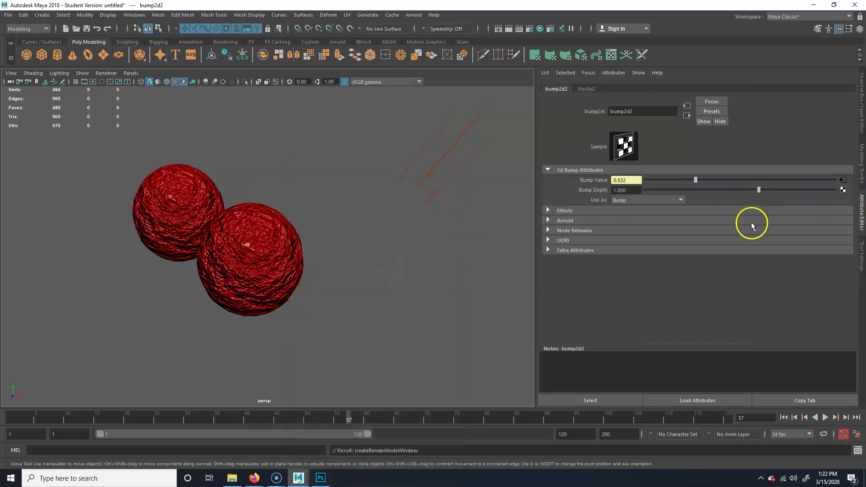
pyautogui.keyDown('alt'); pyautogui.moveTo(349, 300); pyautogui.dragTo(362, 294); pyautogui.keyUp('alt')
pyautogui.keyDown('alt'); pyautogui.moveTo(362, 294); pyautogui.dragTo(325, 283, button='right'); pyautogui.keyUp('alt')
pyautogui.keyDown('alt'); pyautogui.moveTo(325, 283); pyautogui.dragTo(356, 286); pyautogui.keyUp('alt')
pyautogui.click(379, 251)
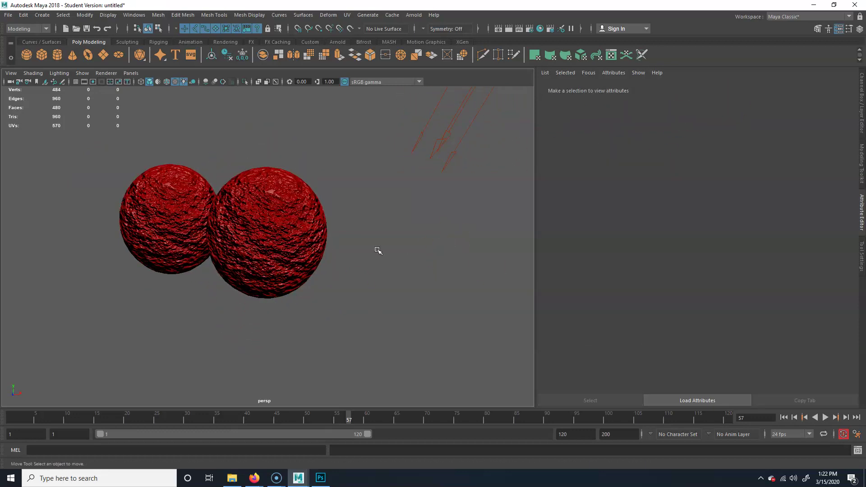
# Step: Break the Fractal texture connection on torus_mat's bump mapping
pyautogui.click(319, 213)
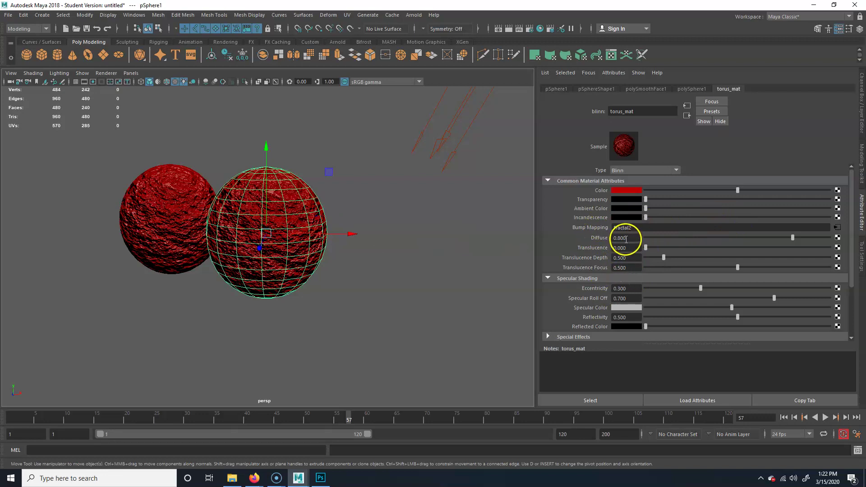
pyautogui.rightClick(594, 227)
pyautogui.click(614, 250)
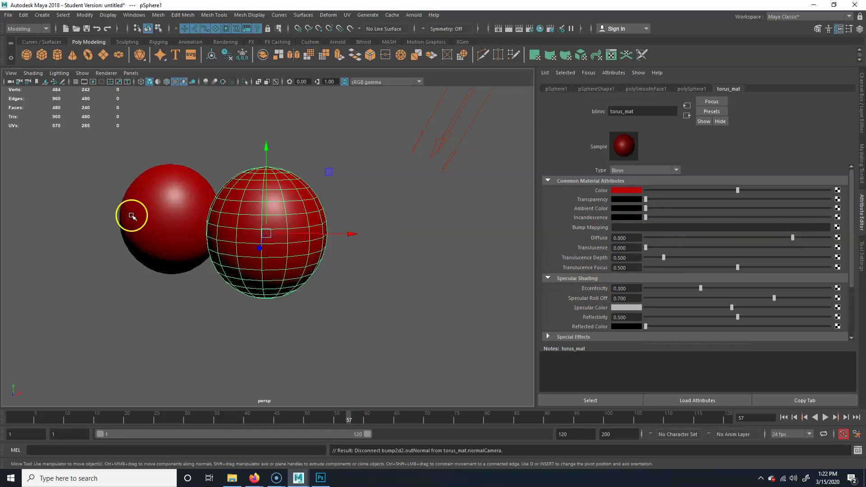
pyautogui.click(161, 136)
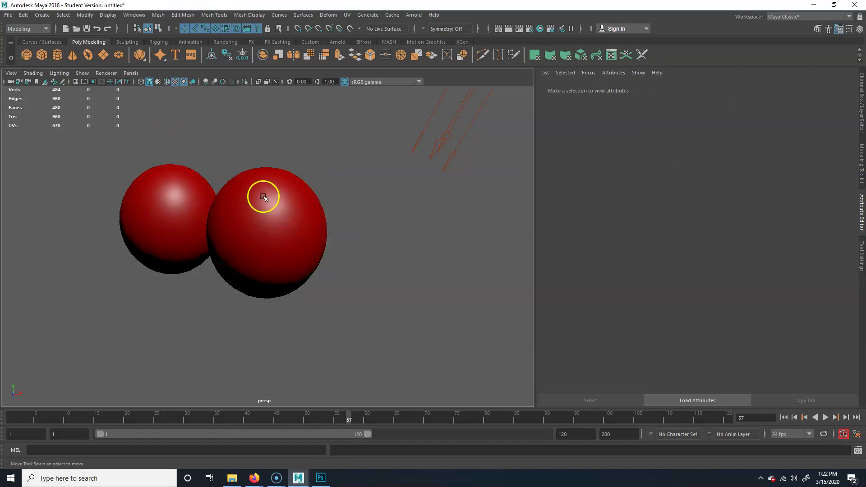
# Step: Rotate the directional light so that it strikes the two spheres more from the side
pyautogui.click(469, 123)
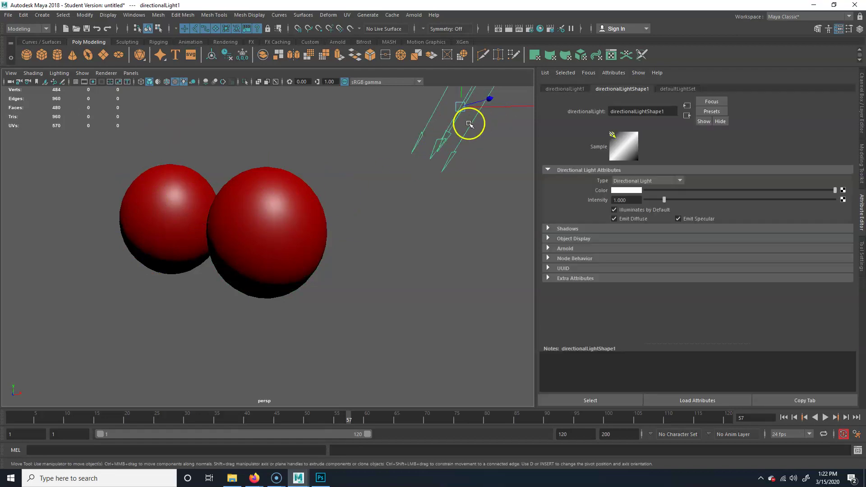
pyautogui.press('e')
pyautogui.moveTo(488, 143)
pyautogui.mouseDown()
pyautogui.moveTo(490, 87)
pyautogui.moveTo(543, 117)
pyautogui.moveTo(542, 158)
pyautogui.moveTo(424, 119)
pyautogui.mouseUp()
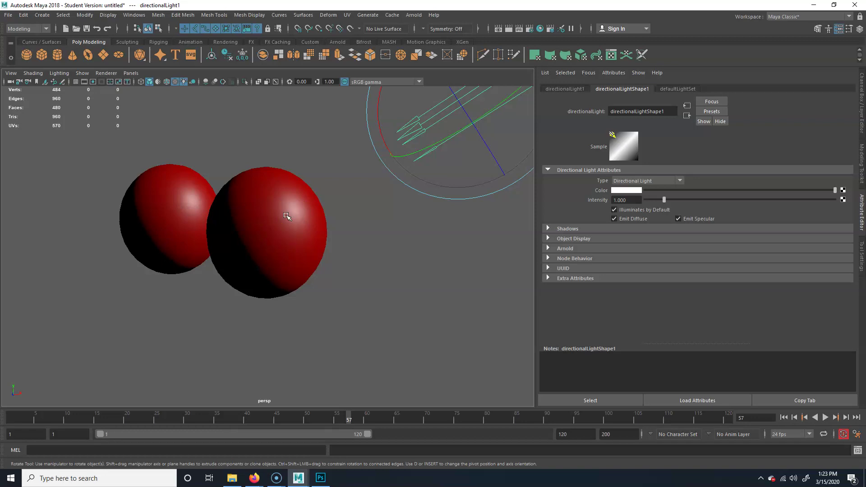
pyautogui.click(447, 124)
# Step: Try the maximum diffuse value on the front sphere's torus_mat material and settle on 0.877
pyautogui.click(311, 244)
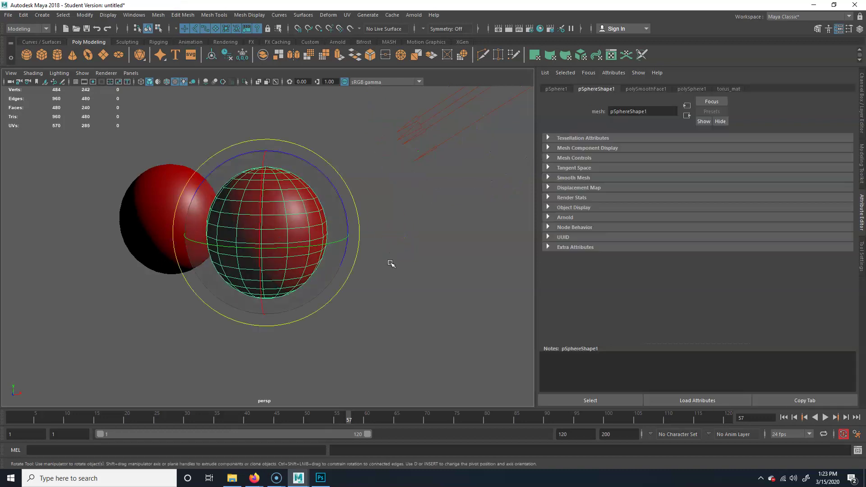
pyautogui.click(729, 89)
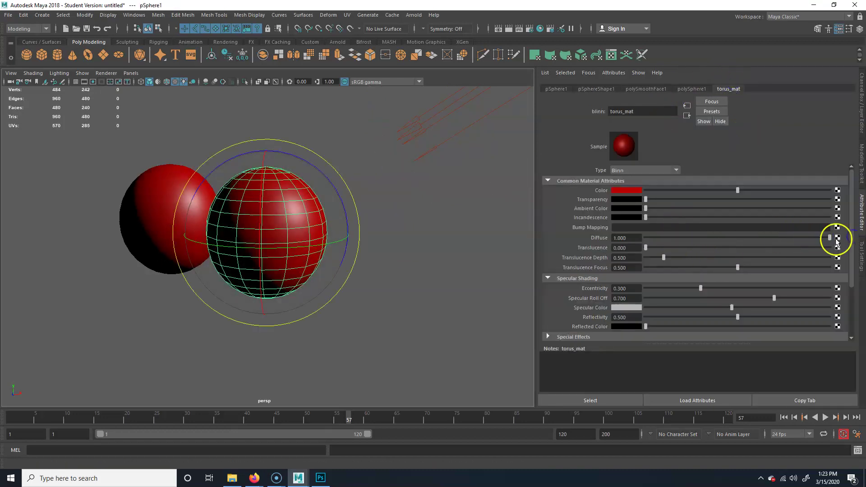
pyautogui.moveTo(782, 241); pyautogui.dragTo(830, 239)
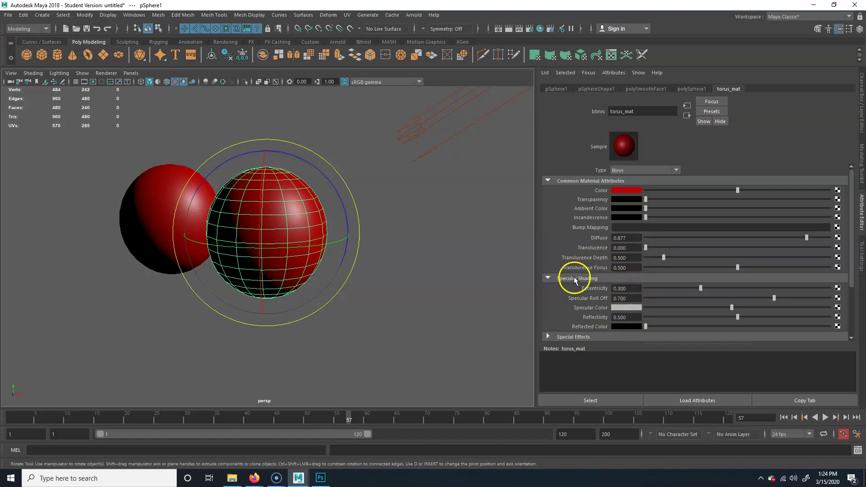
# Step: Adjust torus_mat's specular shading to eccentricity 0.044, specular roll off 1.000, a lighter specular color and reflectivity 0.000
pyautogui.scroll(-2, 668, 271)
pyautogui.moveTo(701, 262); pyautogui.dragTo(660, 262)
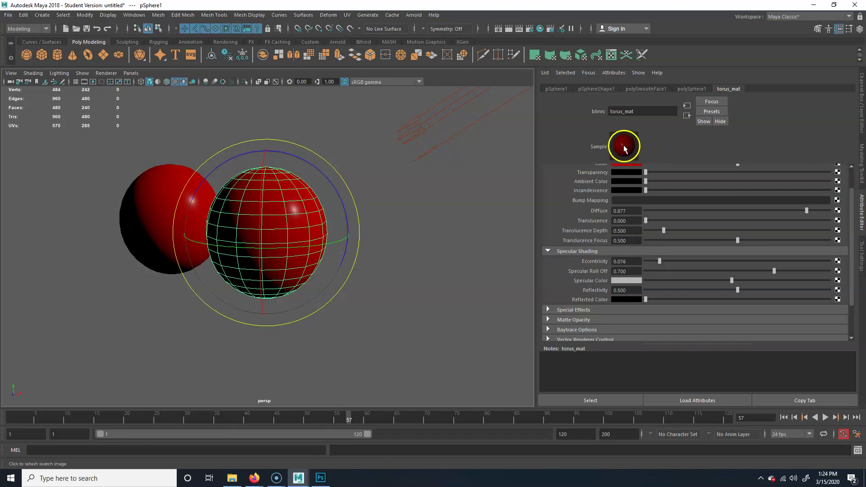
pyautogui.moveTo(660, 261)
pyautogui.mouseDown()
pyautogui.moveTo(767, 269)
pyautogui.moveTo(655, 266)
pyautogui.mouseUp()
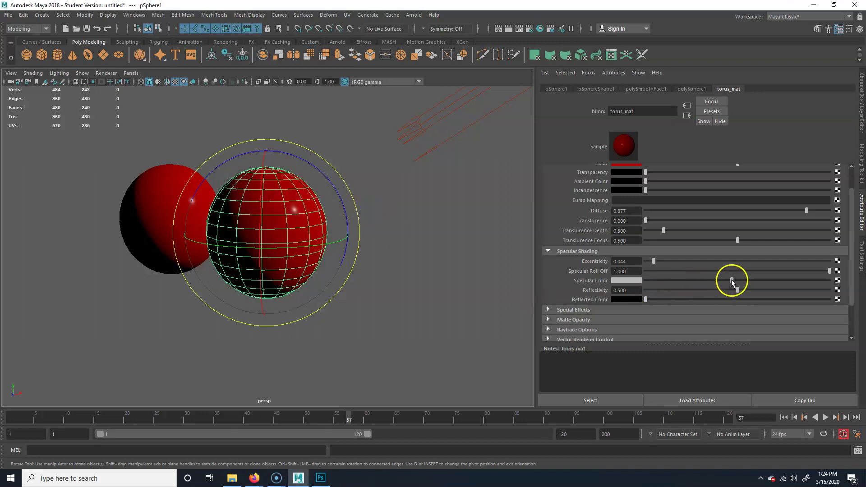
pyautogui.moveTo(732, 281)
pyautogui.mouseDown()
pyautogui.moveTo(824, 283)
pyautogui.moveTo(732, 290)
pyautogui.mouseUp()
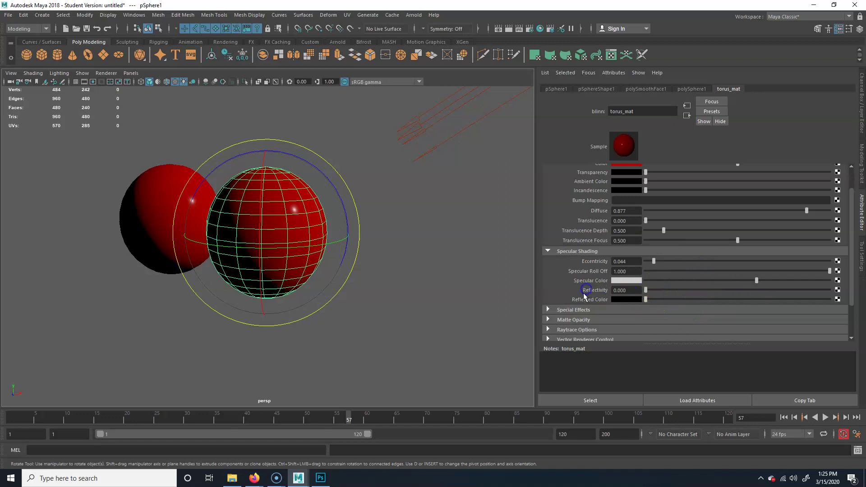
# Step: Try a black specular color on torus_mat and settle on a medium gray
pyautogui.moveTo(682, 281); pyautogui.dragTo(593, 272)
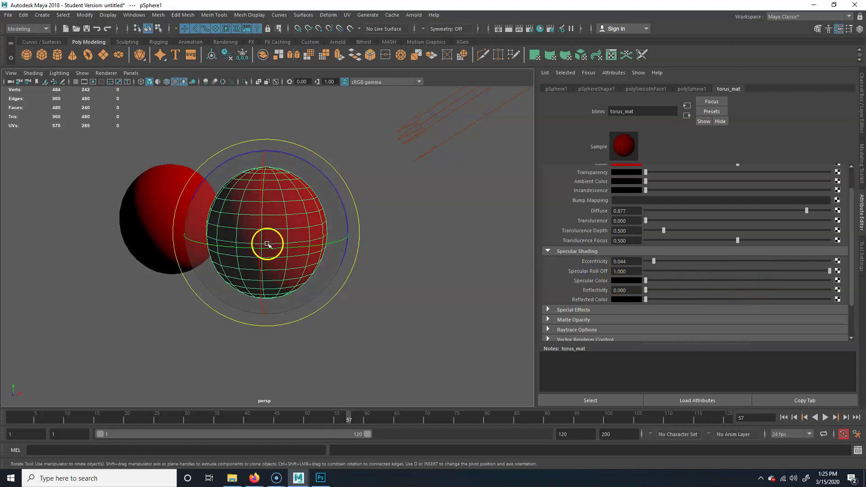
pyautogui.moveTo(648, 280); pyautogui.dragTo(703, 281)
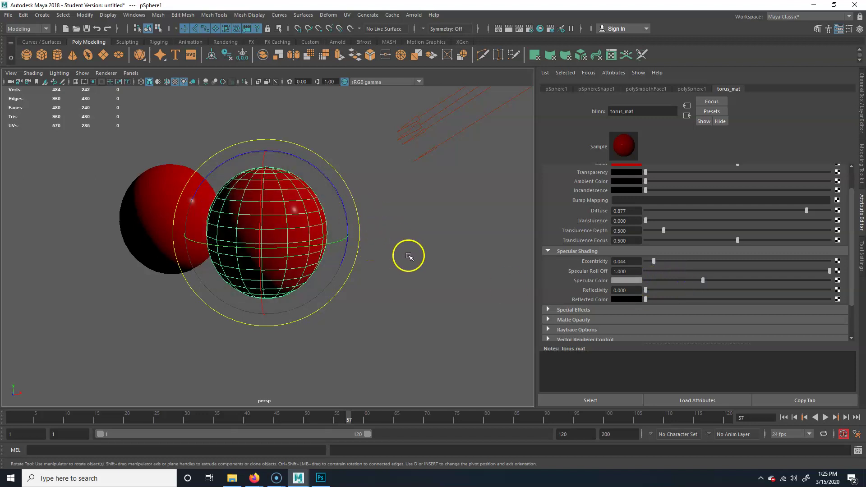
pyautogui.click(428, 236)
pyautogui.click(301, 249)
# Step: Delete both red spheres from the scene
pyautogui.keyDown('alt'); pyautogui.moveTo(377, 256); pyautogui.dragTo(383, 275); pyautogui.keyUp('alt')
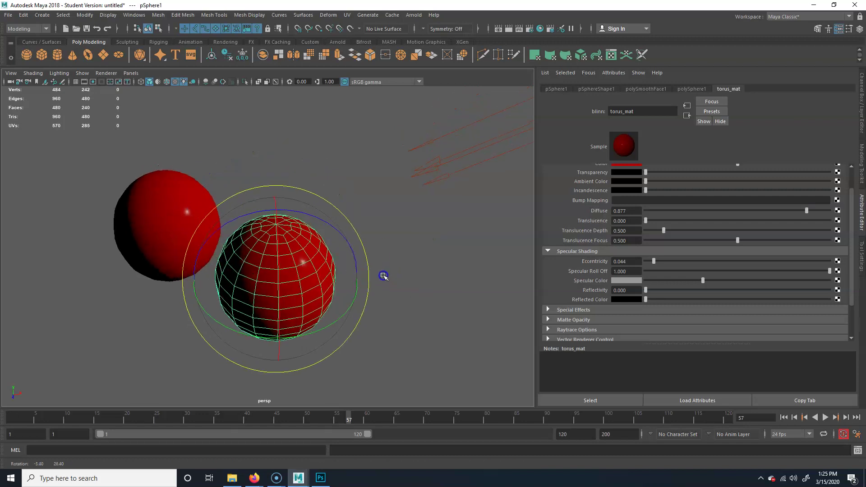
pyautogui.keyDown('alt'); pyautogui.moveTo(384, 275); pyautogui.dragTo(147, 266, button='right'); pyautogui.keyUp('alt')
pyautogui.keyDown('alt'); pyautogui.moveTo(207, 267); pyautogui.dragTo(337, 267, button='right'); pyautogui.keyUp('alt')
pyautogui.keyDown('alt'); pyautogui.moveTo(337, 268); pyautogui.dragTo(381, 259, button='middle'); pyautogui.keyUp('alt')
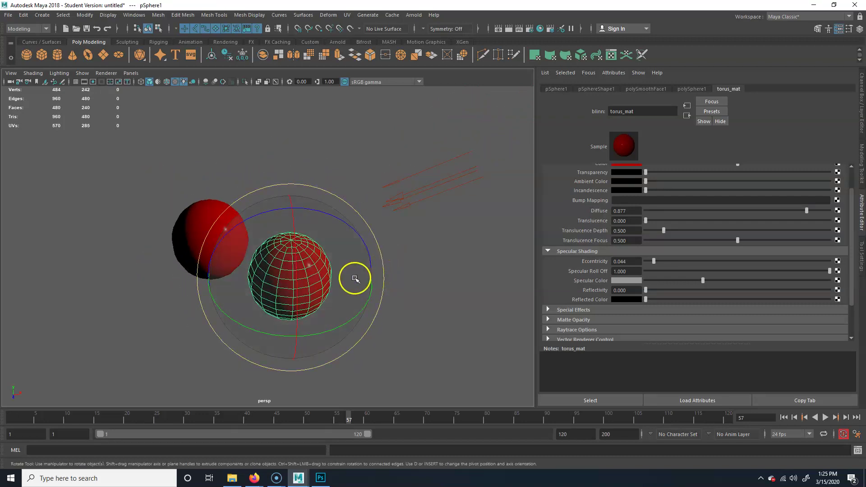
pyautogui.moveTo(142, 151); pyautogui.dragTo(293, 325)
pyautogui.press('Delete')
# Step: Create a polygon cube and scale it up in X and Z into a wide, flat block
pyautogui.click(42, 55)
pyautogui.click(261, 215)
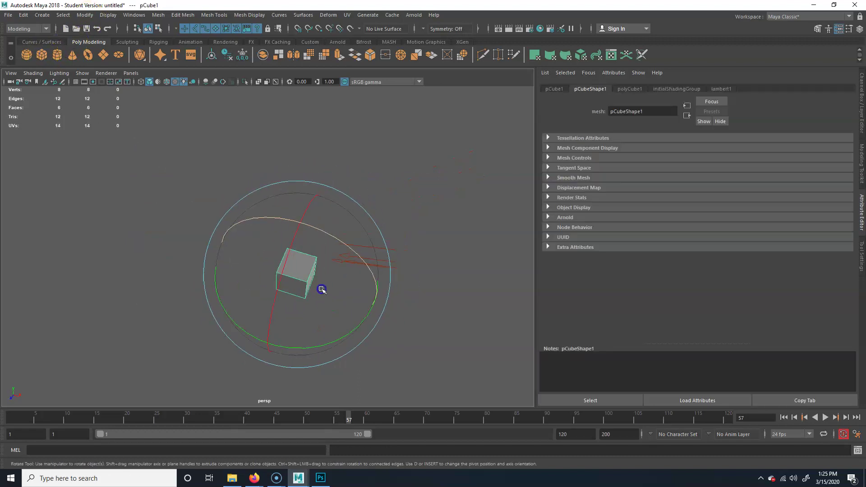
pyautogui.press('r')
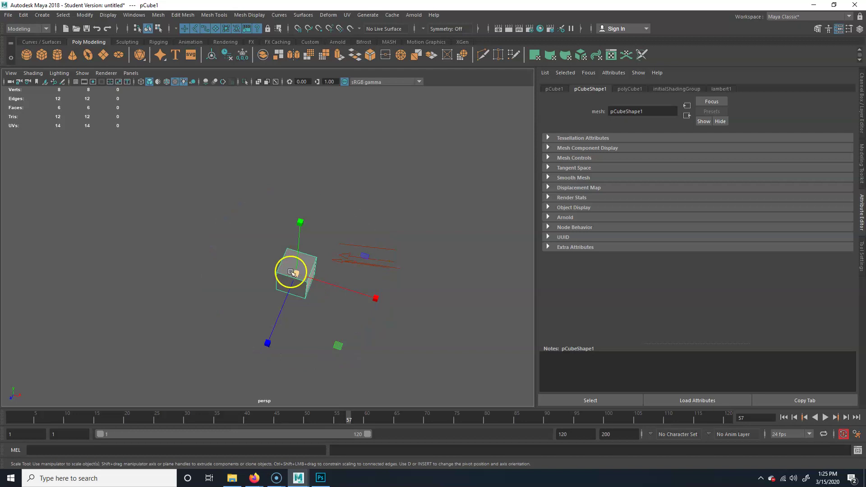
pyautogui.moveTo(338, 345); pyautogui.dragTo(304, 98)
pyautogui.click(304, 98)
# Step: Cut three edge loops into the block with Multi-Cut, marking off two armrest strips and a back strip
pyautogui.click(482, 55)
pyautogui.keyDown('ctrl'); pyautogui.click(397, 299); pyautogui.keyUp('ctrl')
pyautogui.click(308, 199)
pyautogui.click(307, 248)
pyautogui.click(271, 338)
pyautogui.click(271, 280)
pyautogui.keyDown('ctrl'); pyautogui.click(401, 232); pyautogui.keyUp('ctrl')
pyautogui.keyDown('alt'); pyautogui.moveTo(421, 319); pyautogui.dragTo(334, 303); pyautogui.keyUp('alt')
# Step: Extrude the U-shaped ring of top faces over the armrests and back upward by 0.805
pyautogui.press('q')
pyautogui.press('F11')
pyautogui.click(268, 341)
pyautogui.keyDown('shift'); pyautogui.doubleClick(284, 217); pyautogui.keyUp('shift')
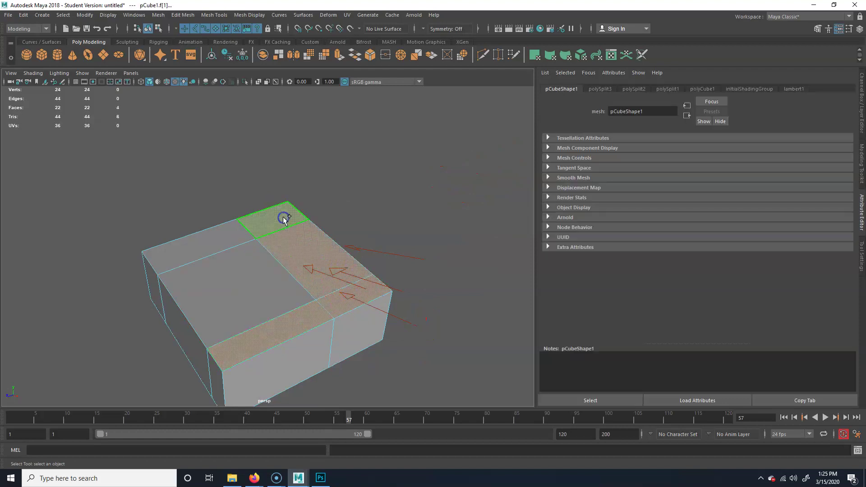
pyautogui.keyDown('shift'); pyautogui.click(188, 245); pyautogui.keyUp('shift')
pyautogui.hotkey('ctrl', 'e')
pyautogui.moveTo(370, 224); pyautogui.dragTo(368, 198)
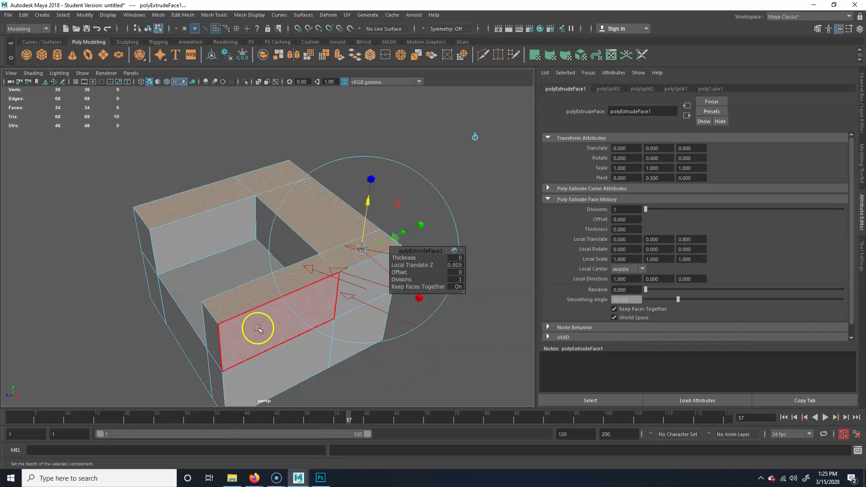
# Step: Extrude only the back strip's top faces upward by about 1.382 to form the chair's backrest, and return to object mode
pyautogui.keyDown('ctrl'); pyautogui.moveTo(54, 175); pyautogui.dragTo(232, 405); pyautogui.keyUp('ctrl')
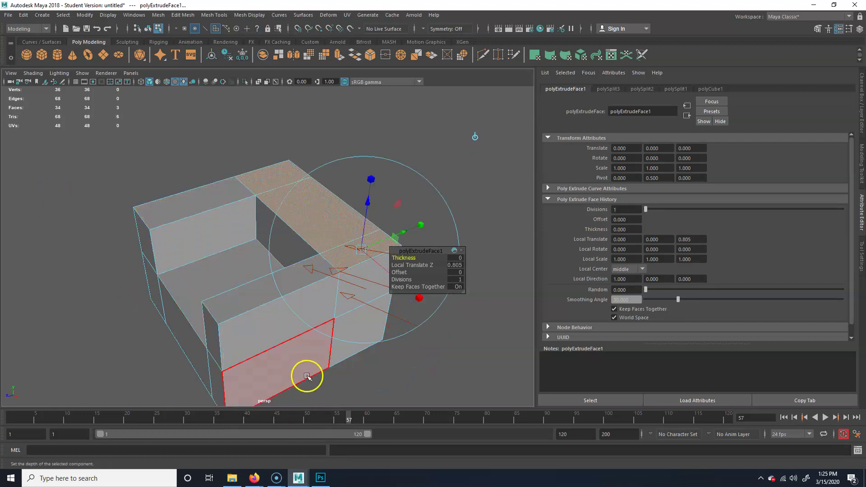
pyautogui.hotkey('ctrl', 'e')
pyautogui.moveTo(373, 203); pyautogui.dragTo(368, 88)
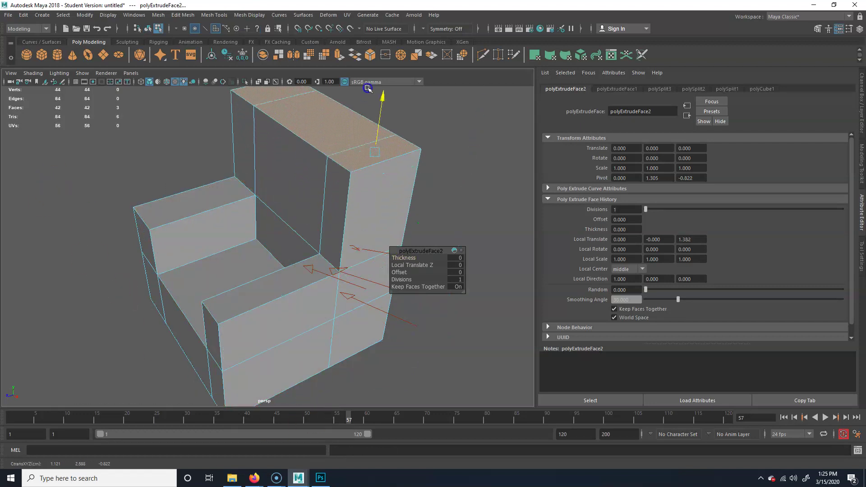
pyautogui.keyDown('alt'); pyautogui.moveTo(325, 253); pyautogui.dragTo(299, 333); pyautogui.keyUp('alt')
pyautogui.press('F8')
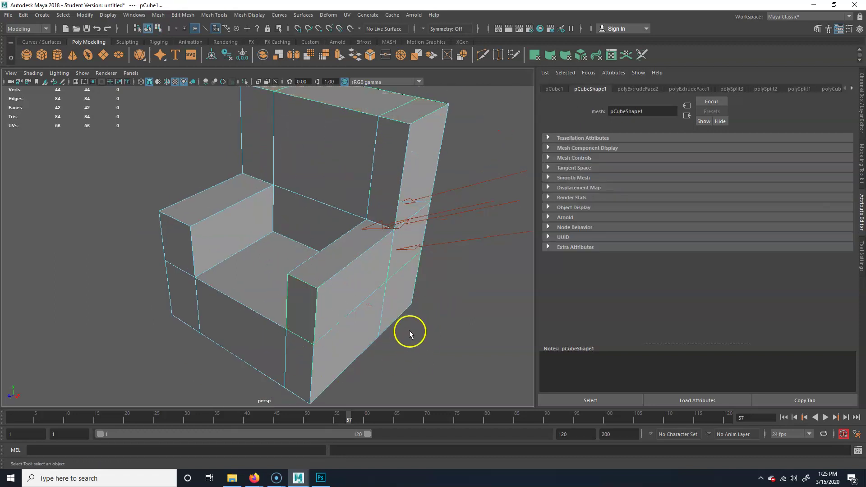
# Step: Create a polygon sphere, move it about 5.8 units along X beside the chair, and smooth it with 1 division
pyautogui.keyDown('alt'); pyautogui.moveTo(410, 333); pyautogui.dragTo(360, 304, button='middle'); pyautogui.keyUp('alt')
pyautogui.keyDown('alt'); pyautogui.moveTo(360, 304); pyautogui.dragTo(93, 122, button='right'); pyautogui.keyUp('alt')
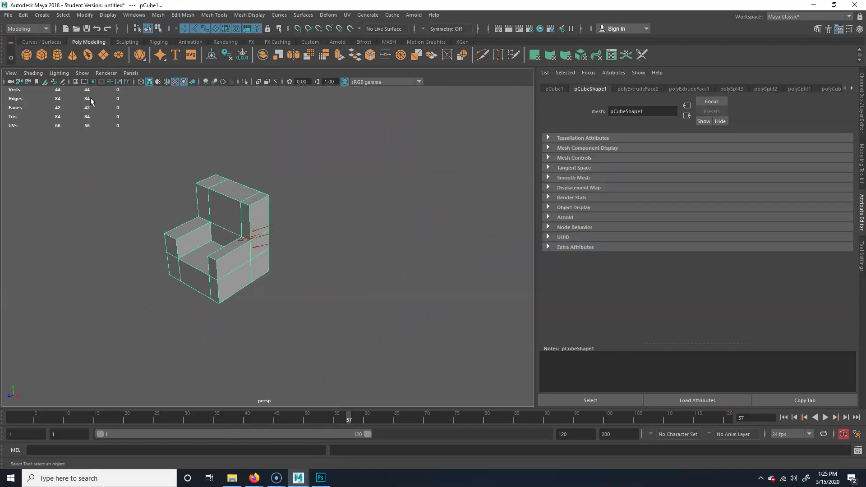
pyautogui.click(26, 55)
pyautogui.press('w')
pyautogui.moveTo(284, 294); pyautogui.dragTo(429, 361)
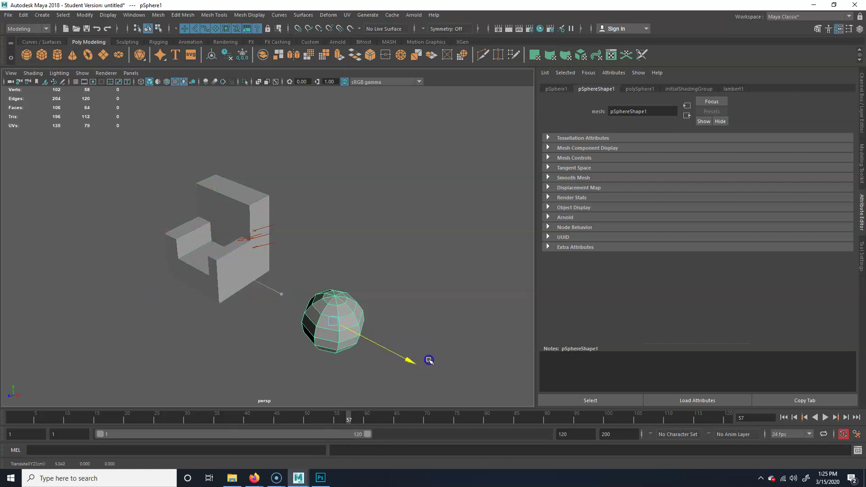
pyautogui.click(309, 55)
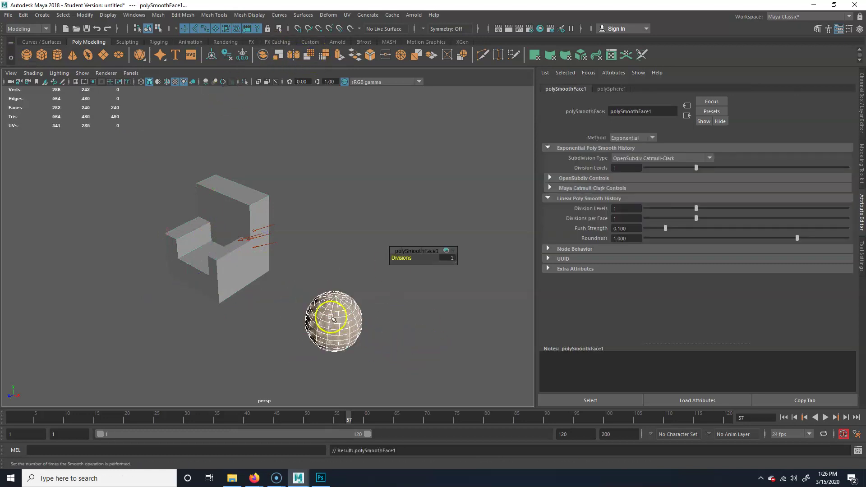
# Step: Assign the existing torus_mat material to the smoothed sphere
pyautogui.scroll(5, 332, 319)
pyautogui.click(350, 333)
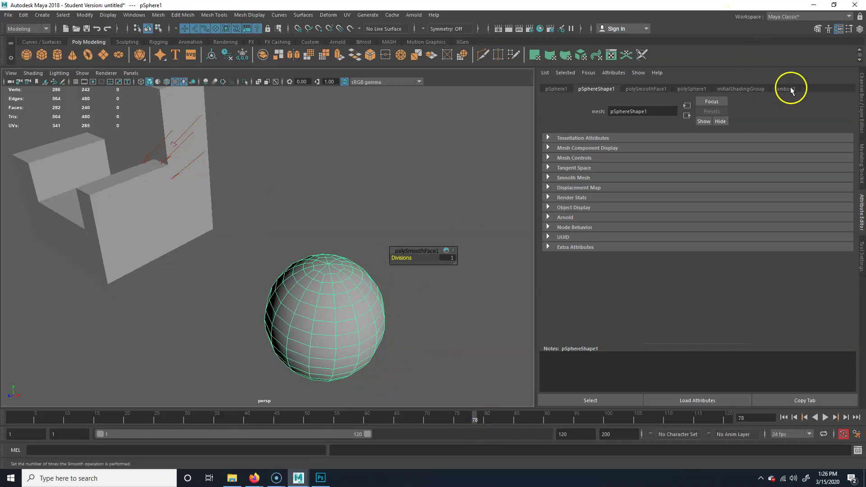
pyautogui.moveTo(336, 299); pyautogui.dragTo(415, 449, button='right')
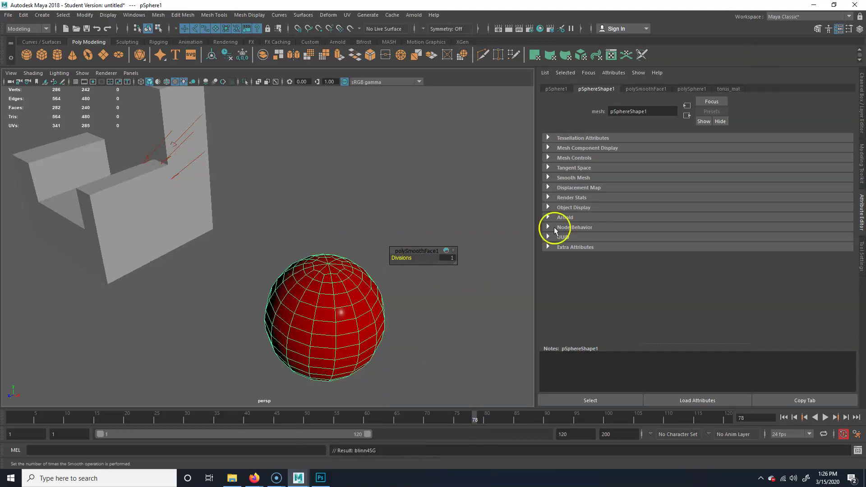
# Step: Connect a 2D Fractal texture to torus_mat's color
pyautogui.click(728, 88)
pyautogui.scroll(2, 738, 285)
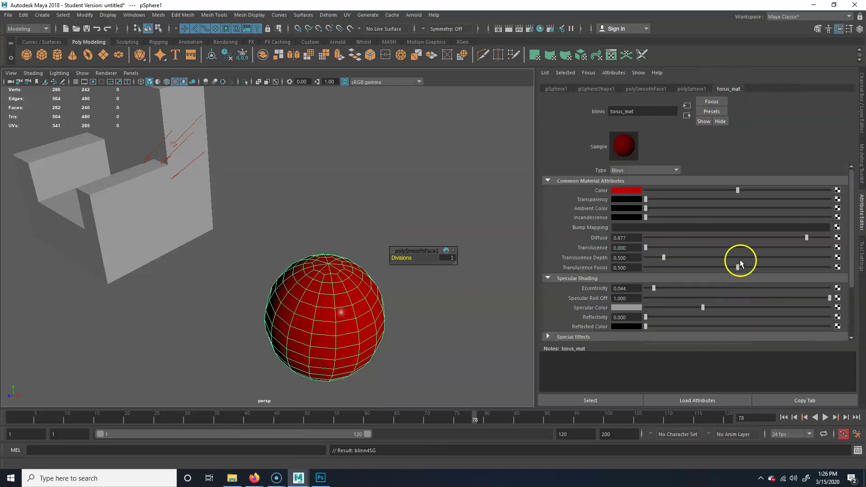
pyautogui.click(837, 190)
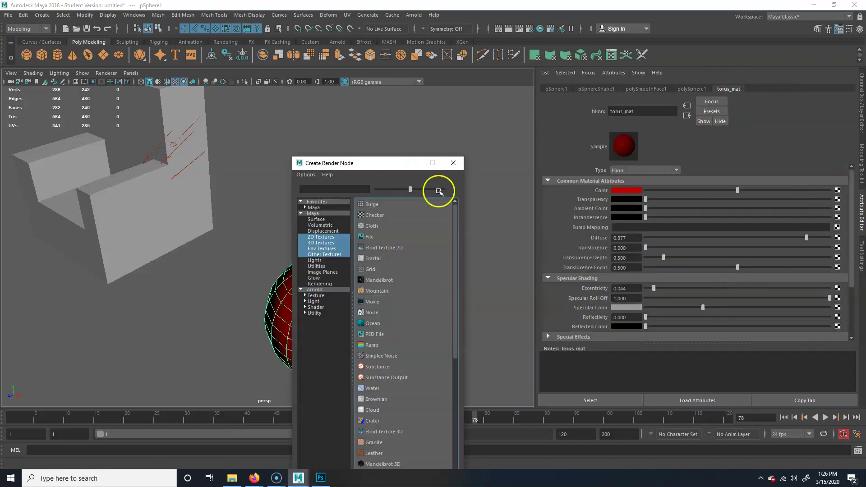
pyautogui.click(322, 237)
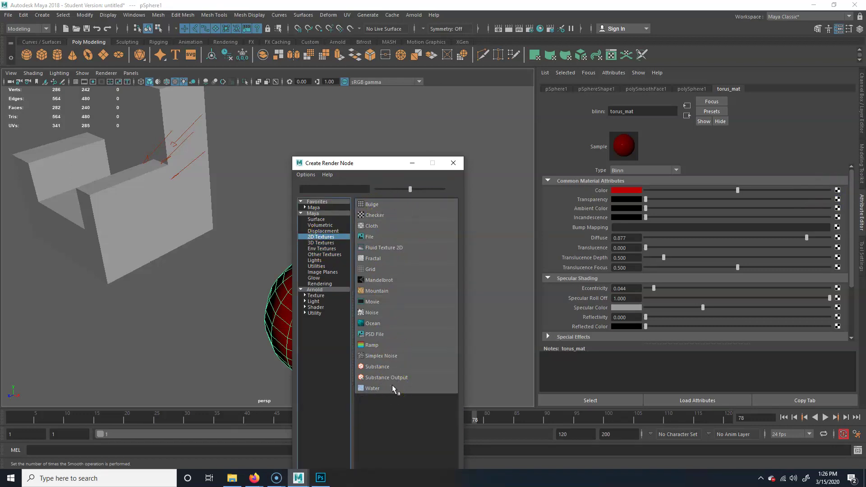
pyautogui.click(381, 258)
pyautogui.keyDown('alt'); pyautogui.moveTo(429, 248); pyautogui.dragTo(271, 312); pyautogui.keyUp('alt')
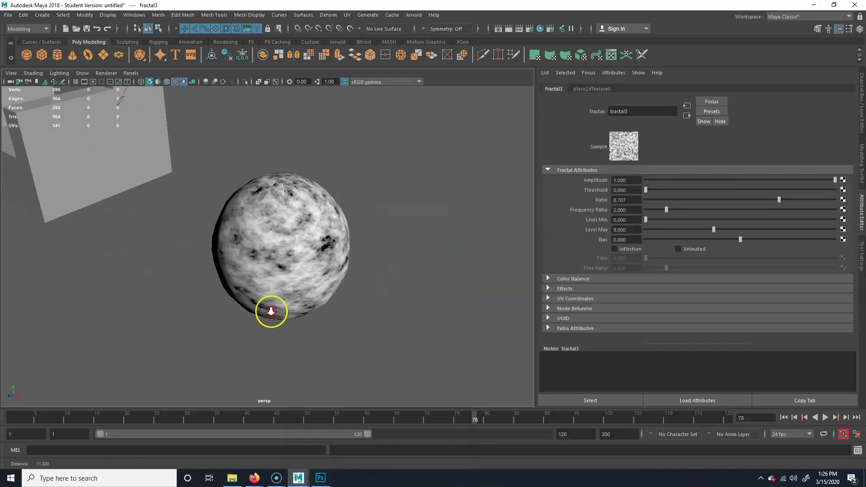
pyautogui.keyDown('alt'); pyautogui.moveTo(271, 312); pyautogui.dragTo(333, 306, button='right'); pyautogui.keyUp('alt')
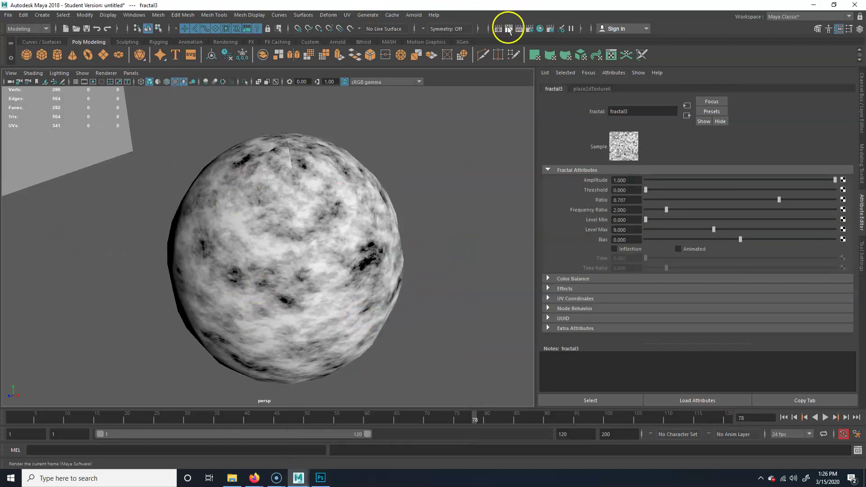
# Step: Examine how the sphere's UVs lie over the fractal texture in the UV Editor, and close the UV windows
pyautogui.click(347, 15)
pyautogui.click(373, 33)
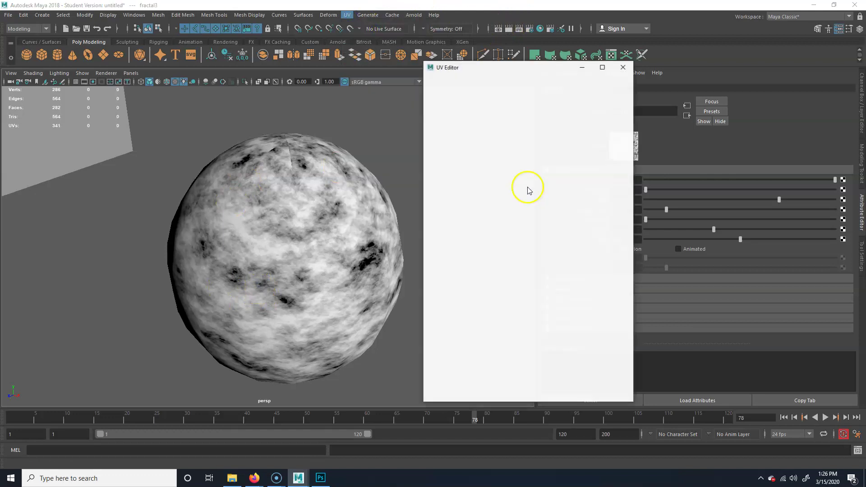
pyautogui.click(325, 209)
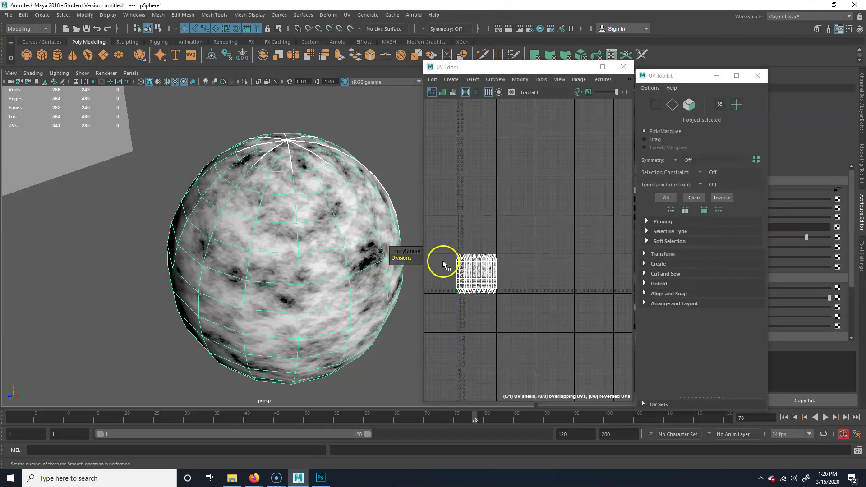
pyautogui.scroll(6, 443, 265)
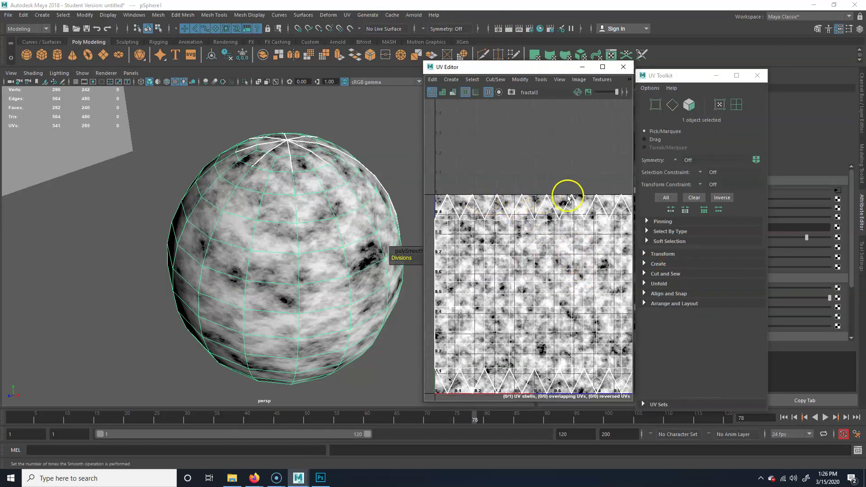
pyautogui.click(520, 373)
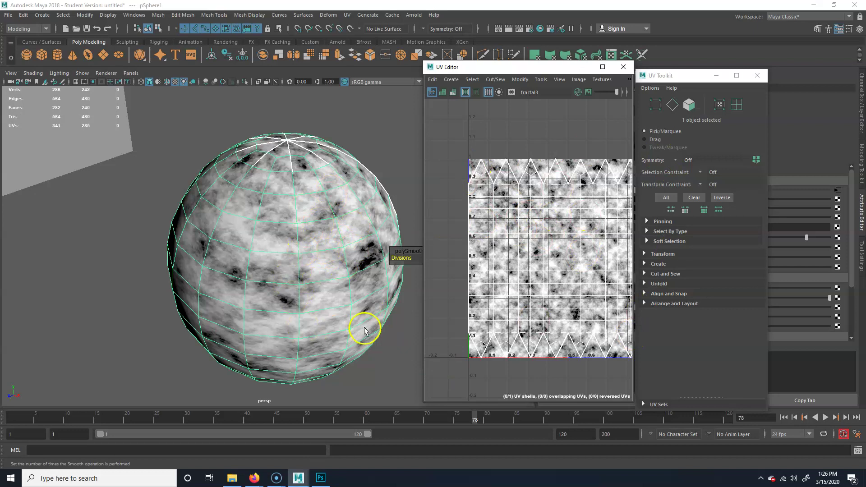
pyautogui.scroll(-3, 365, 330)
pyautogui.click(623, 66)
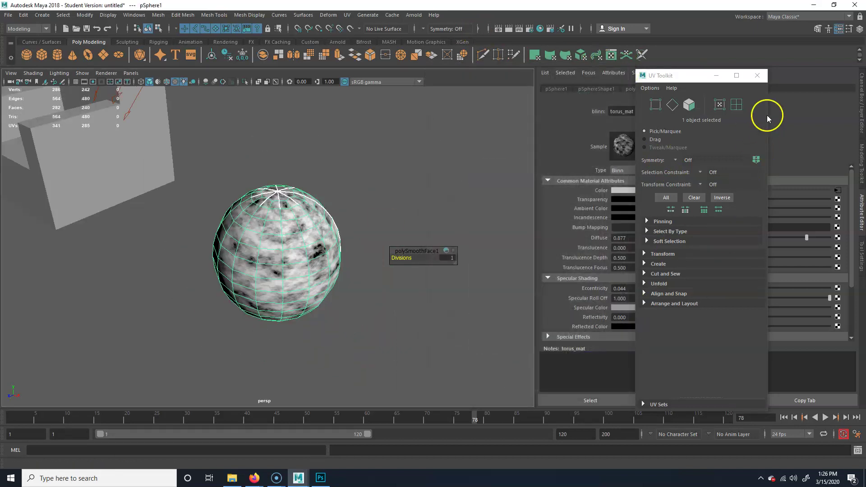
pyautogui.click(757, 75)
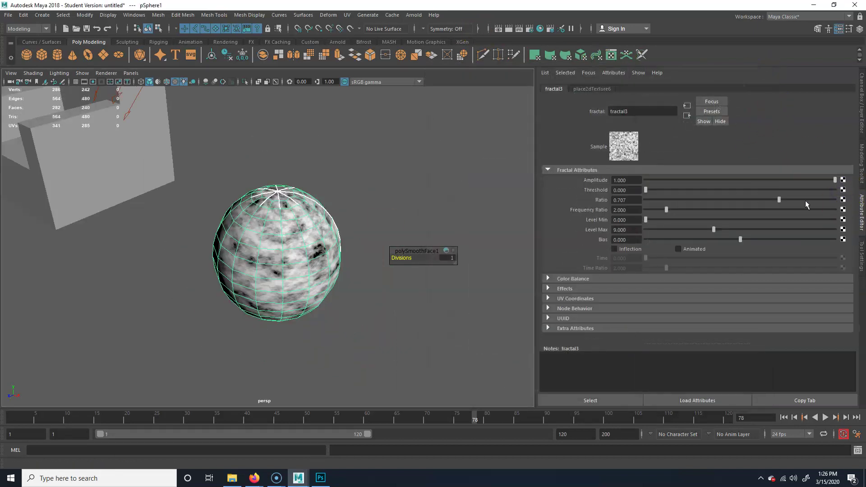
# Step: Set the frequency ratio of the fractal texture on torus_mat's color to 3.153
pyautogui.click(362, 177)
pyautogui.click(283, 225)
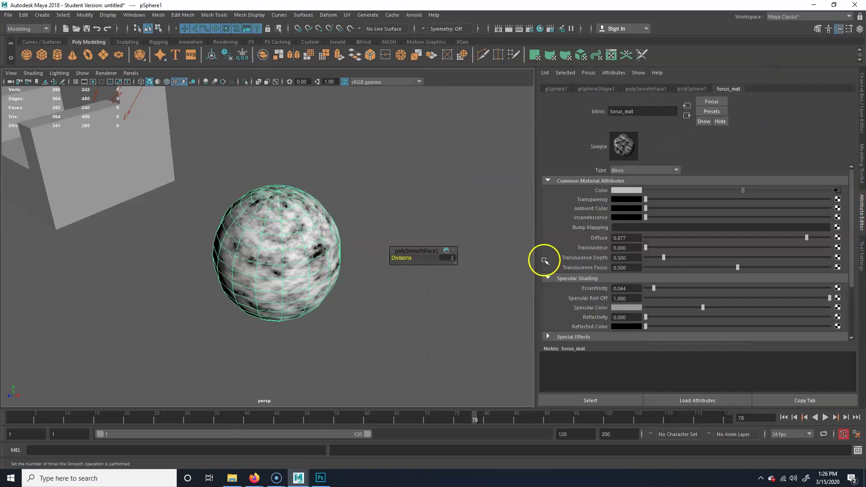
pyautogui.click(838, 191)
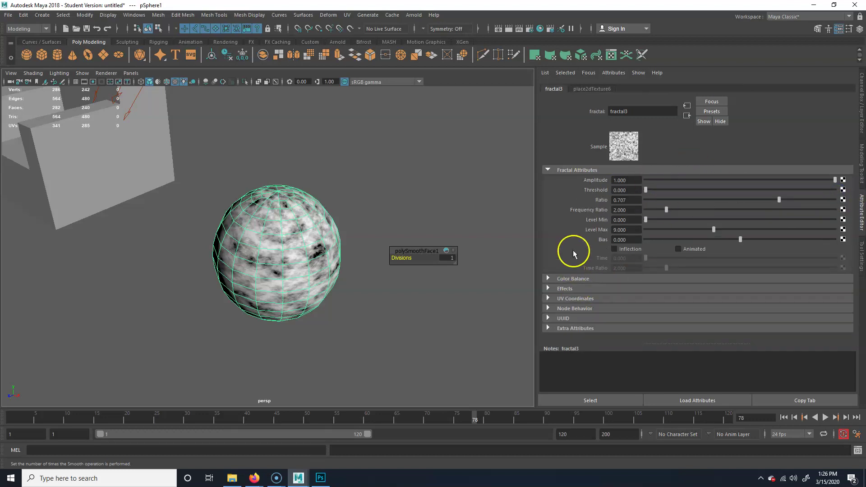
pyautogui.moveTo(674, 211); pyautogui.dragTo(700, 209)
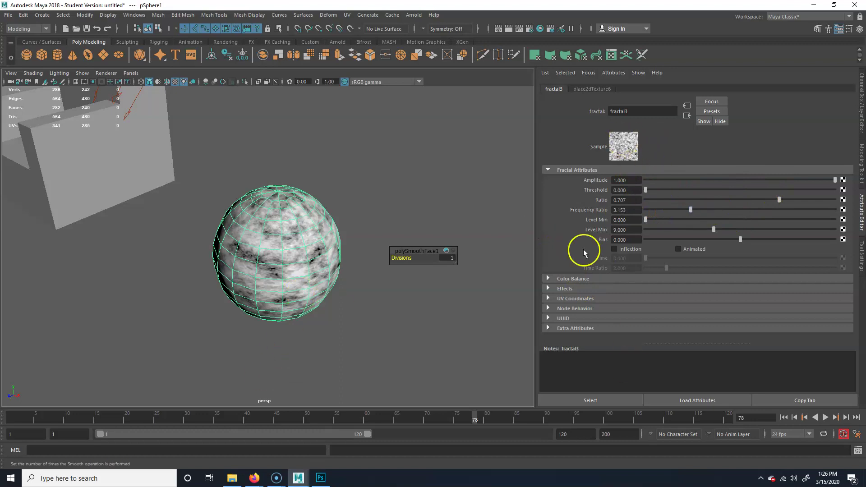
# Step: Set the fractal texture's color gain to red and its color offset to blue
pyautogui.click(570, 279)
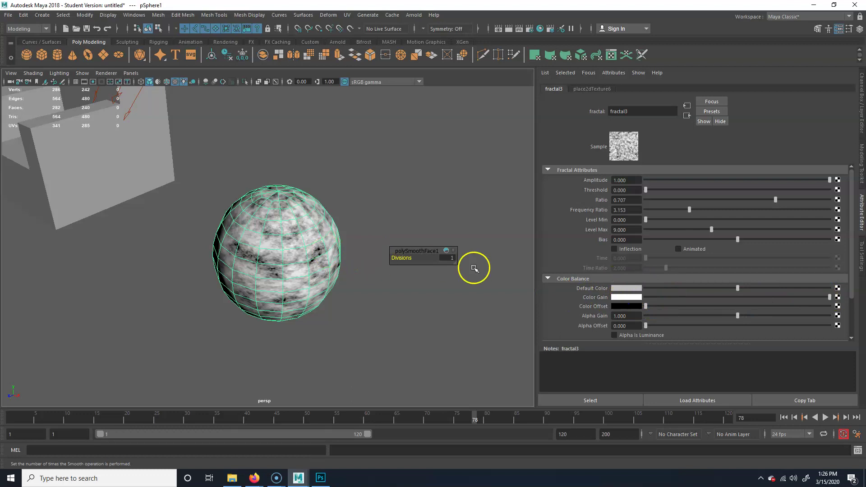
pyautogui.click(623, 298)
pyautogui.click(586, 292)
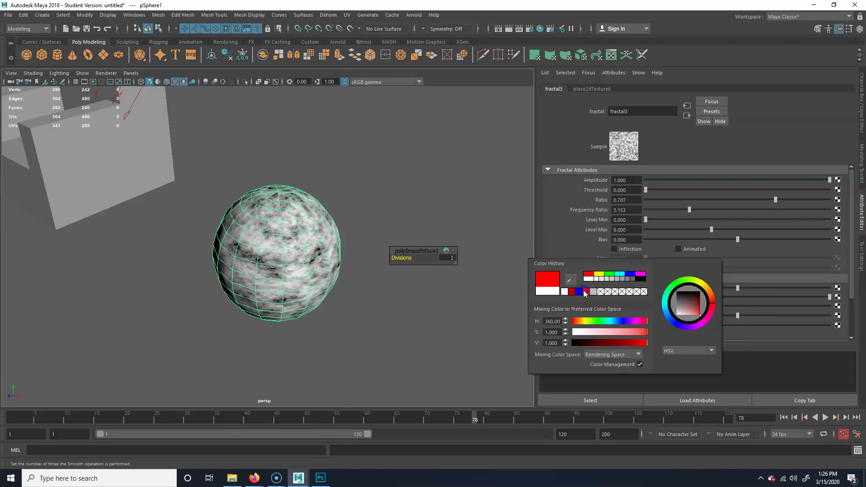
pyautogui.click(630, 307)
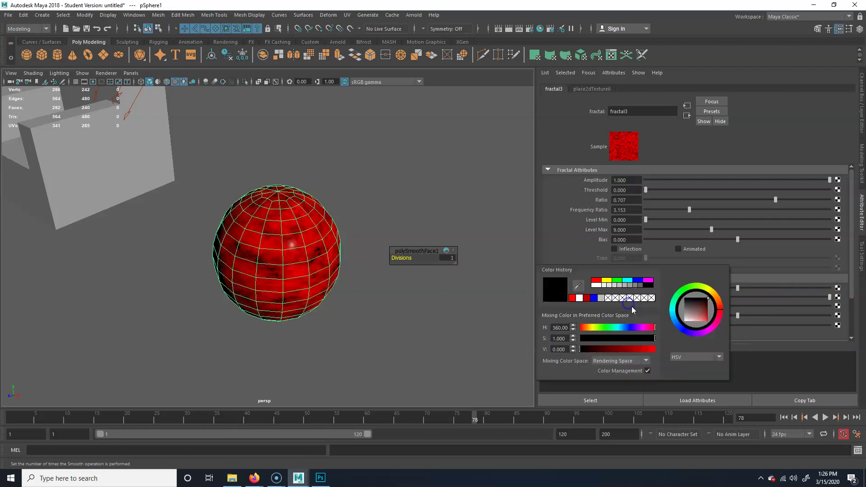
pyautogui.click(629, 291)
# Step: Deselect the sphere to view its fractal coloring, and reselect it to show torus_mat's attributes
pyautogui.keyDown('shift'); pyautogui.click(311, 244); pyautogui.keyUp('shift')
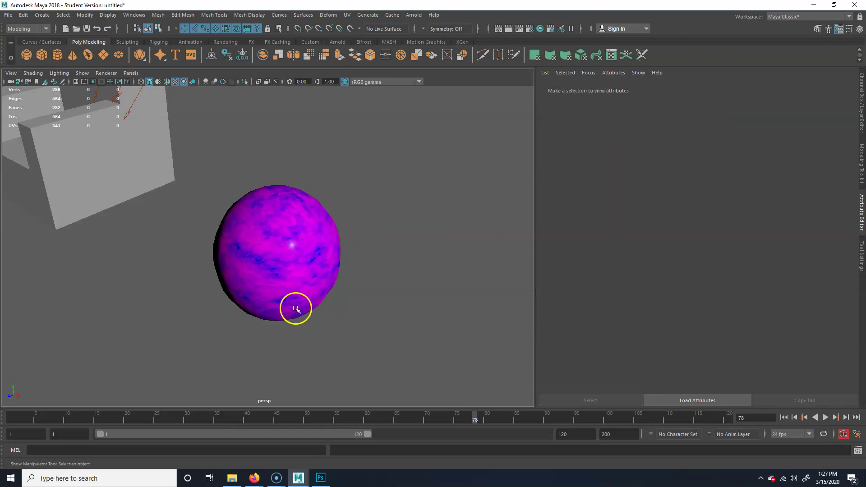
pyautogui.keyDown('shift'); pyautogui.click(304, 306); pyautogui.keyUp('shift')
pyautogui.keyDown('shift'); pyautogui.click(320, 216); pyautogui.keyUp('shift')
pyautogui.keyDown('shift'); pyautogui.click(328, 301); pyautogui.keyUp('shift')
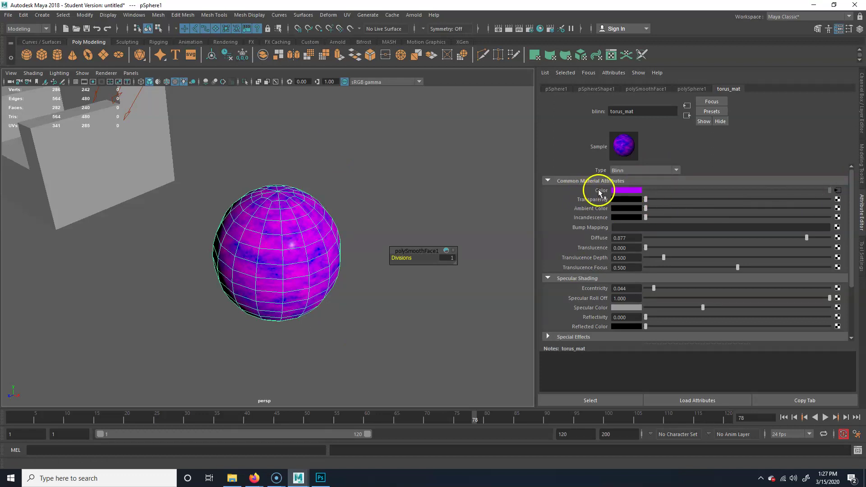
# Step: Assign the existing torus_mat material to the chair
pyautogui.keyDown('alt'); pyautogui.moveTo(229, 251); pyautogui.dragTo(303, 319); pyautogui.keyUp('alt')
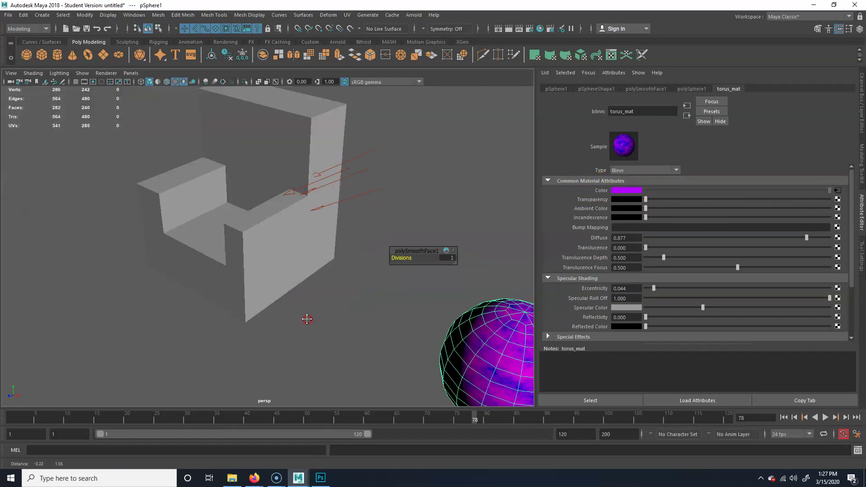
pyautogui.scroll(3, 316, 316)
pyautogui.keyDown('alt'); pyautogui.moveTo(373, 325); pyautogui.dragTo(282, 319, button='middle'); pyautogui.keyUp('alt')
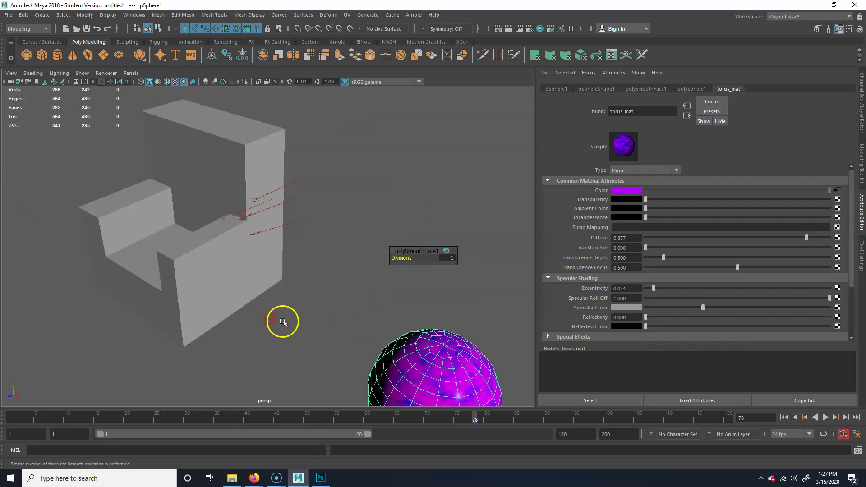
pyautogui.rightClick(192, 250)
pyautogui.moveTo(192, 250); pyautogui.dragTo(193, 468, button='right')
pyautogui.moveTo(257, 438); pyautogui.dragTo(259, 450, button='right')
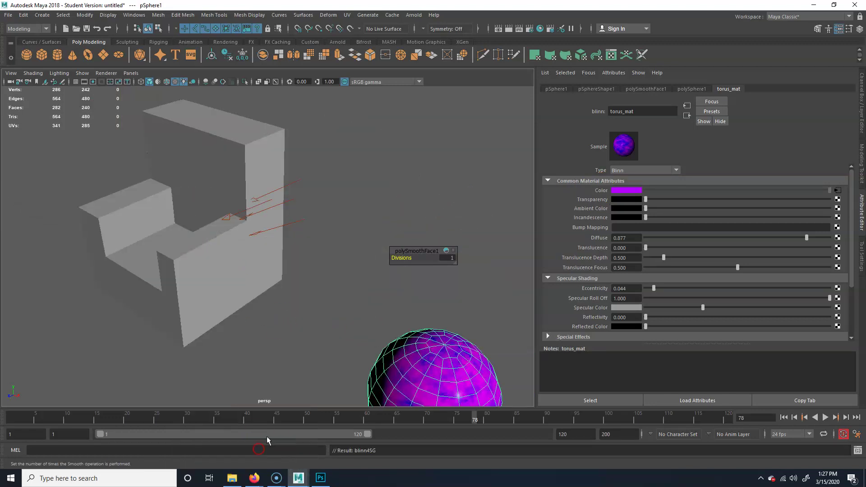
pyautogui.keyDown('alt'); pyautogui.moveTo(201, 292); pyautogui.dragTo(269, 318); pyautogui.keyUp('alt')
pyautogui.click(218, 259)
pyautogui.keyDown('alt'); pyautogui.moveTo(234, 274); pyautogui.dragTo(232, 284); pyautogui.keyUp('alt')
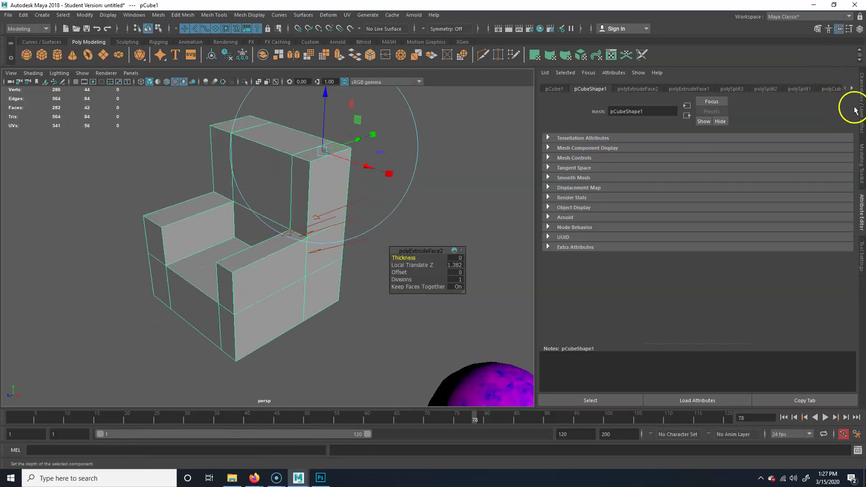
pyautogui.click(855, 89)
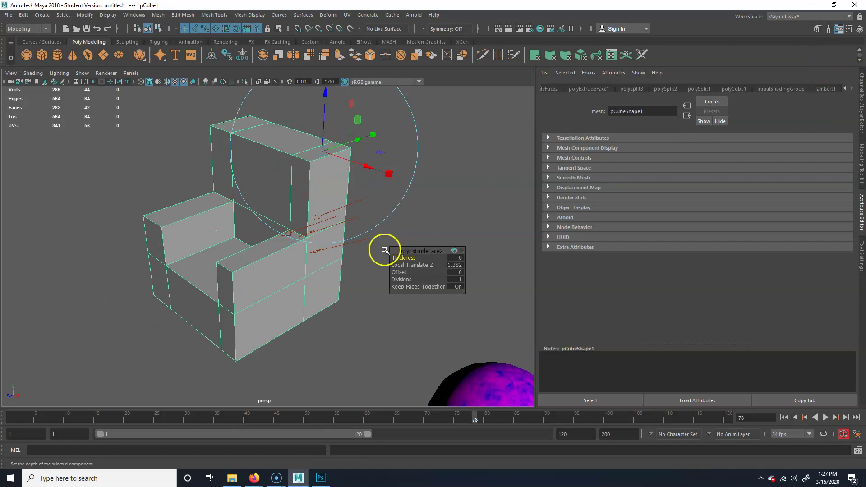
pyautogui.moveTo(208, 211); pyautogui.dragTo(275, 450, button='right')
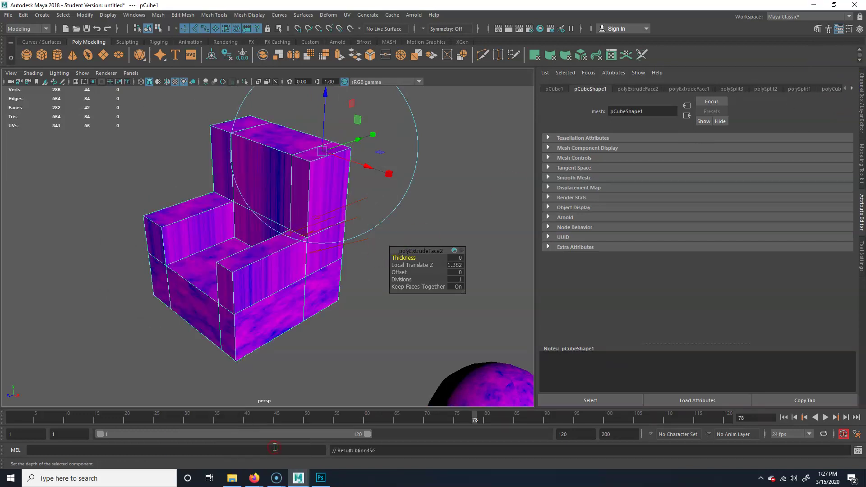
# Step: Inspect how the fractal texture maps onto the chair, and show the chair's UVs in the UV Editor
pyautogui.click(356, 348)
pyautogui.keyDown('alt'); pyautogui.moveTo(299, 363); pyautogui.dragTo(280, 183); pyautogui.keyUp('alt')
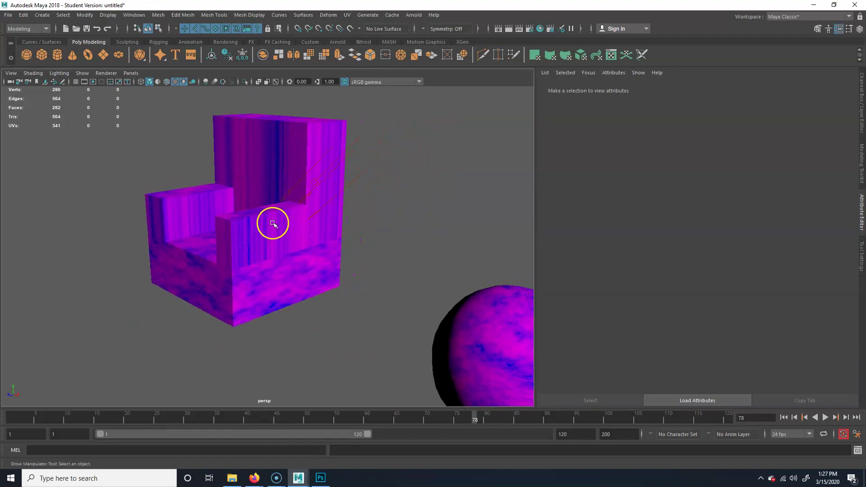
pyautogui.scroll(2, 196, 251)
pyautogui.keyDown('alt'); pyautogui.moveTo(196, 251); pyautogui.dragTo(244, 238, button='middle'); pyautogui.keyUp('alt')
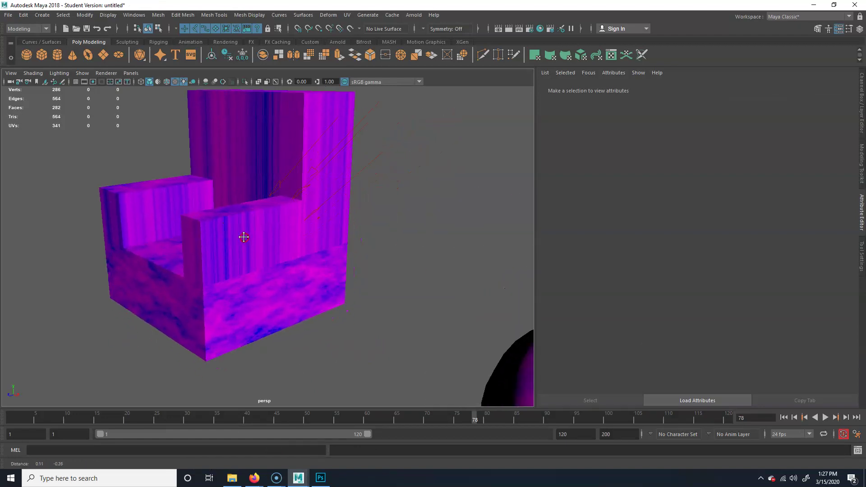
pyautogui.click(236, 276)
pyautogui.click(347, 14)
pyautogui.click(358, 30)
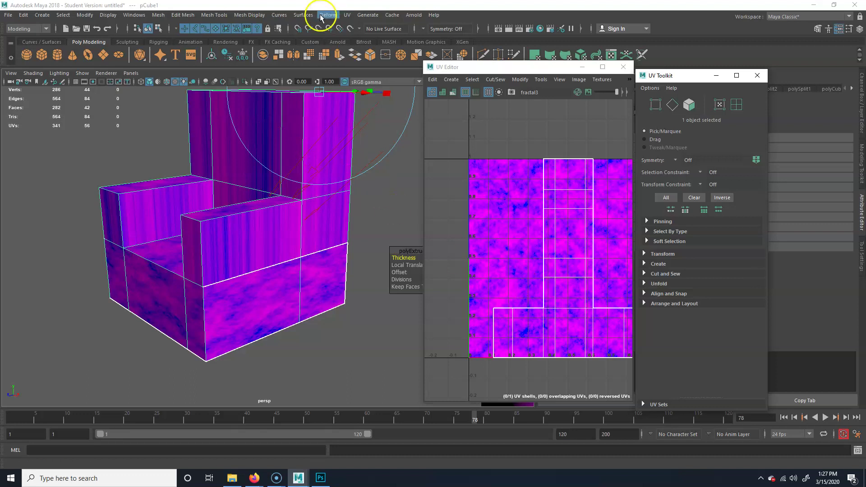
# Step: Apply an Automatic UV projection to the chair and view the texture on its faces
pyautogui.click(347, 15)
pyautogui.click(353, 15)
pyautogui.click(355, 15)
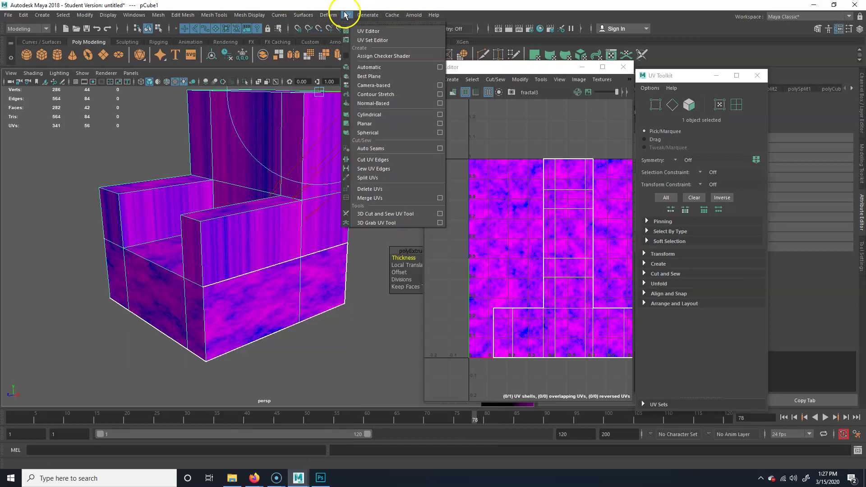
pyautogui.click(376, 68)
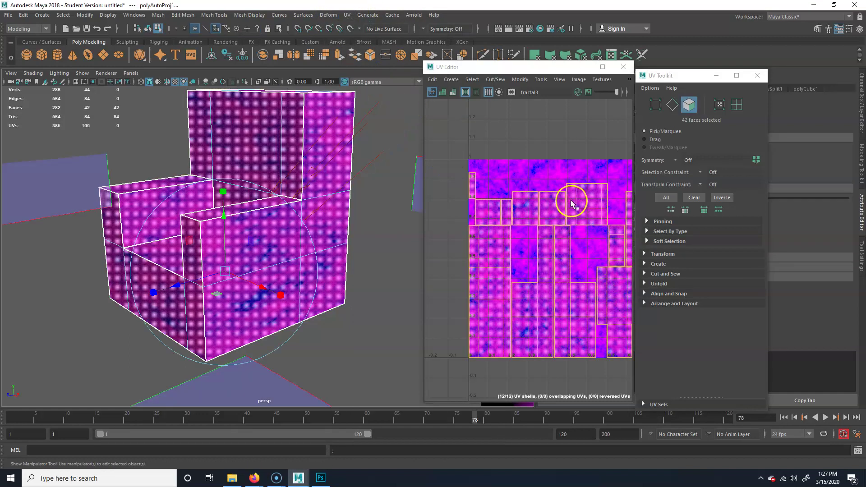
pyautogui.press('q')
pyautogui.click(359, 303)
pyautogui.keyDown('alt'); pyautogui.moveTo(269, 261); pyautogui.dragTo(271, 247); pyautogui.keyUp('alt')
pyautogui.click(397, 149)
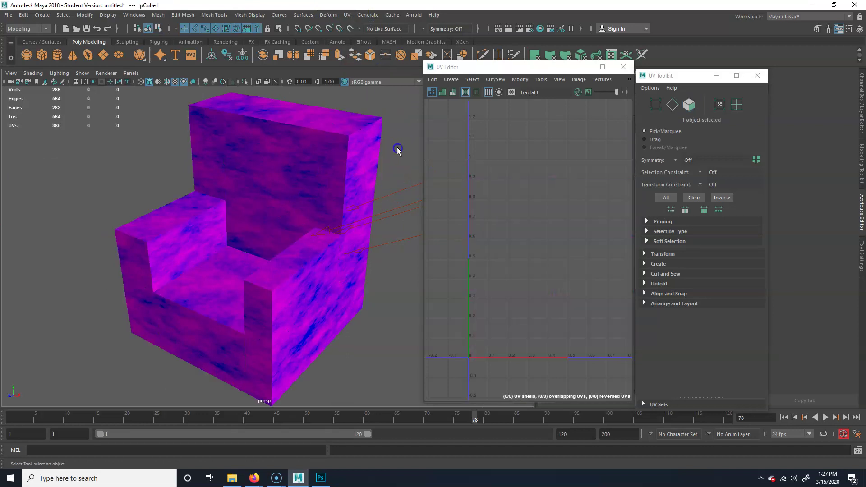
pyautogui.keyDown('alt'); pyautogui.moveTo(335, 319); pyautogui.dragTo(319, 315); pyautogui.keyUp('alt')
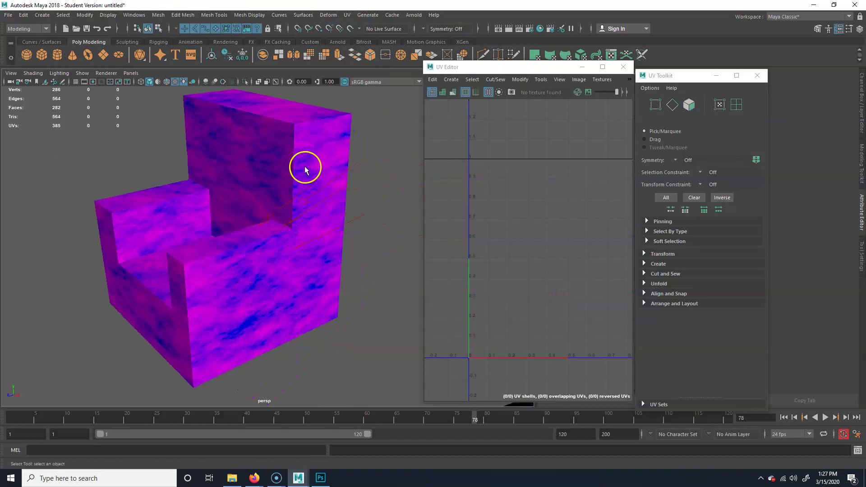
# Step: Undo the Automatic UV projection on the chair and reselect the chair
pyautogui.click(201, 305)
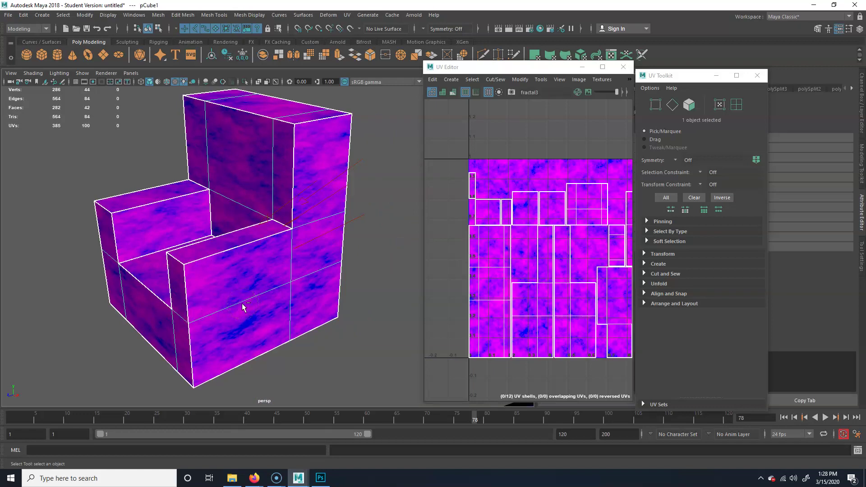
pyautogui.click(239, 300)
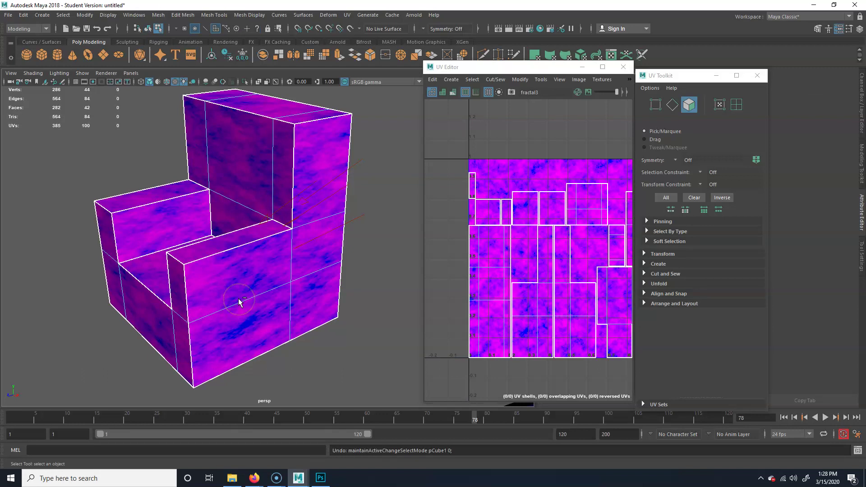
pyautogui.hotkey('ctrl', 'z')
pyautogui.hotkey('ctrl', 'z')
pyautogui.click(236, 299)
pyautogui.keyDown('alt'); pyautogui.moveTo(359, 335); pyautogui.dragTo(307, 317, button='middle'); pyautogui.keyUp('alt')
pyautogui.click(236, 260)
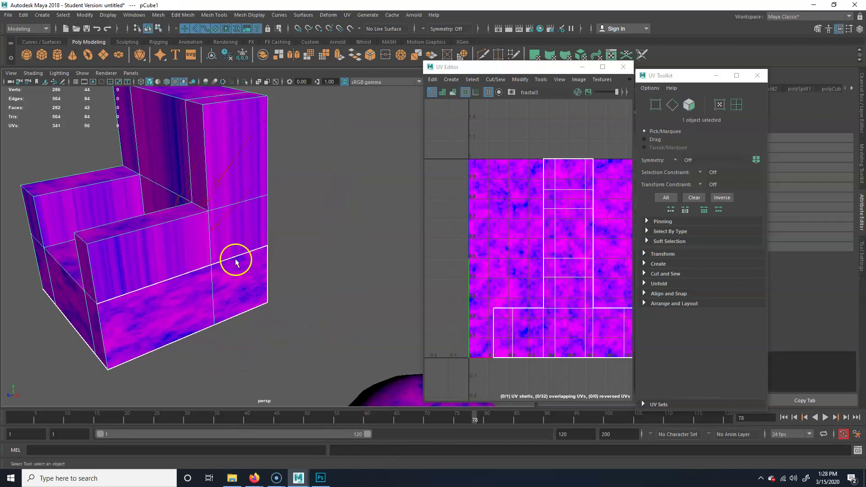
pyautogui.keyDown('alt'); pyautogui.moveTo(235, 262); pyautogui.dragTo(261, 300); pyautogui.keyUp('alt')
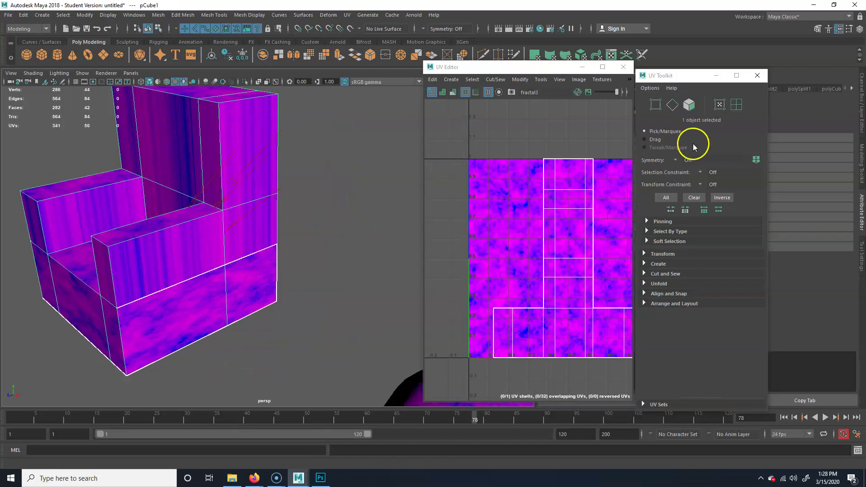
# Step: Close the UV windows and break the fractal texture's connection to torus_mat's color
pyautogui.click(623, 68)
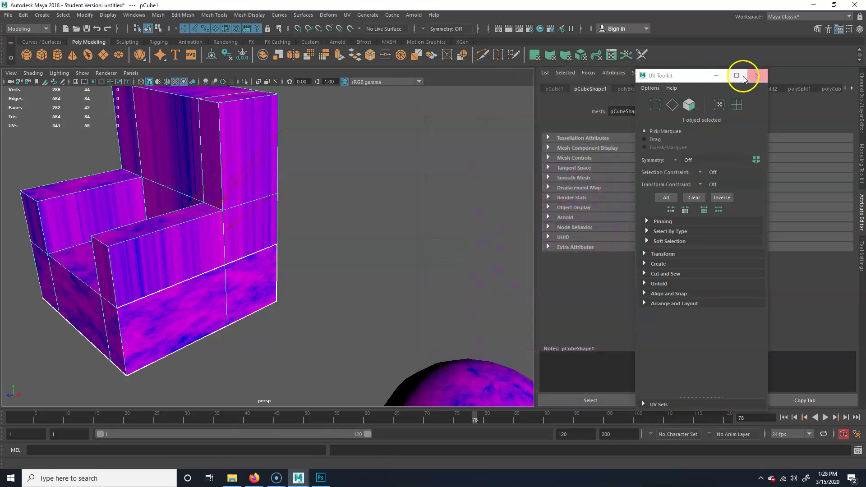
pyautogui.click(744, 78)
pyautogui.click(855, 89)
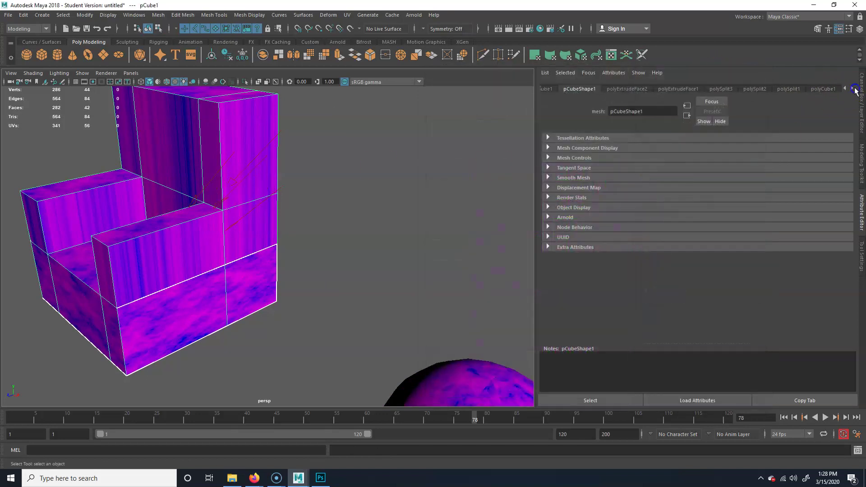
pyautogui.click(828, 89)
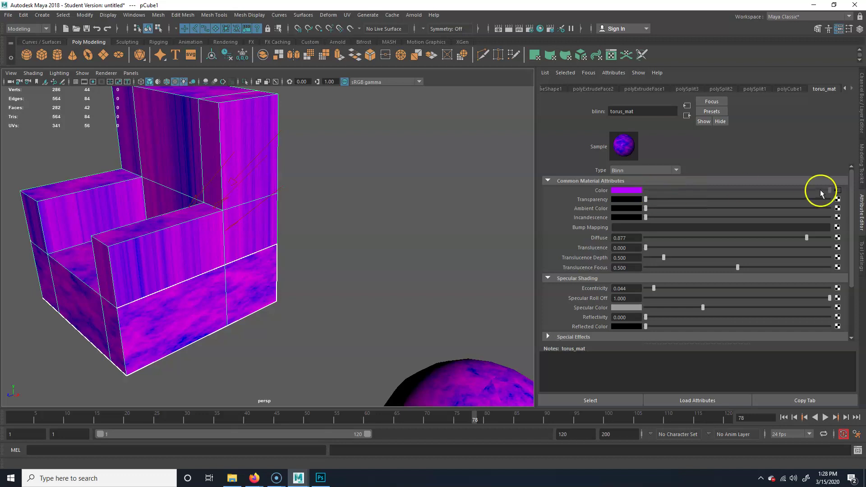
pyautogui.rightClick(603, 191)
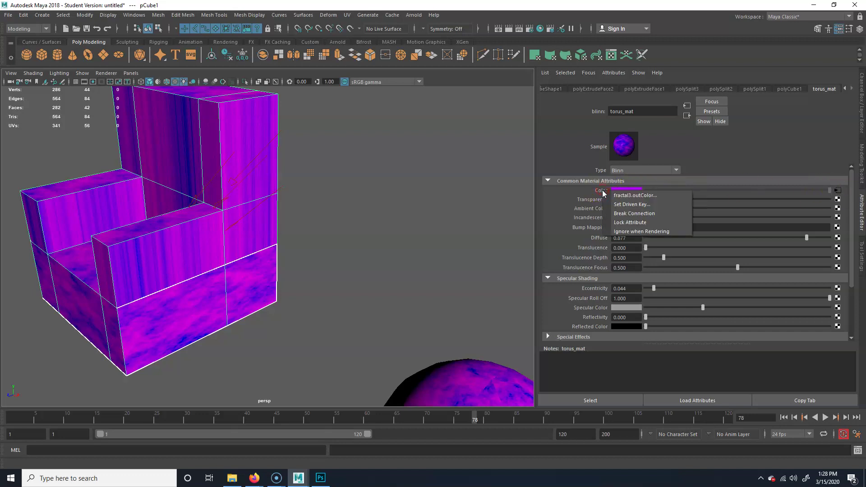
pyautogui.click(634, 213)
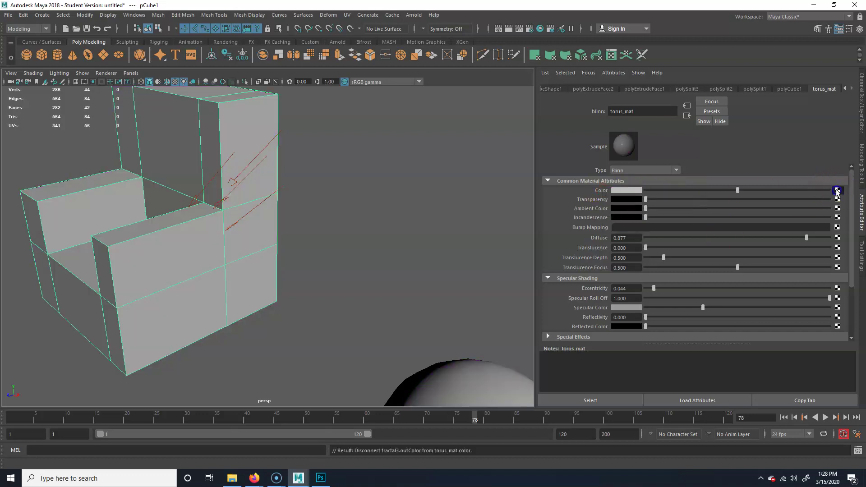
# Step: Map a Solid Fractal 3D texture to torus_mat's color
pyautogui.click(837, 190)
pyautogui.click(316, 244)
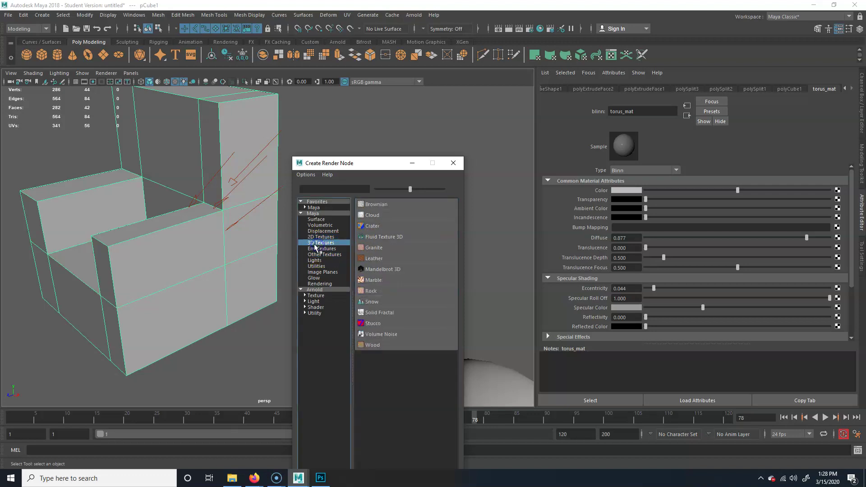
pyautogui.click(325, 238)
pyautogui.click(325, 243)
pyautogui.click(326, 237)
pyautogui.click(326, 244)
pyautogui.click(391, 316)
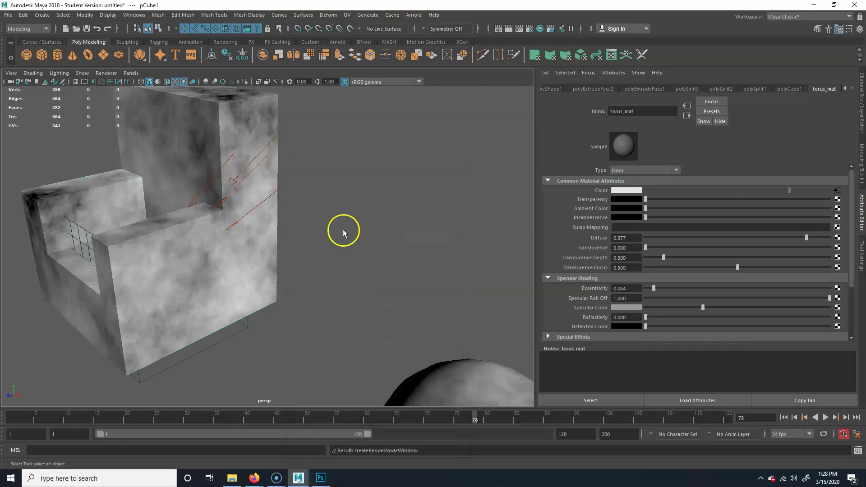
# Step: Select the 3D texture placement box and move it along X to about 3.355, out between the chair and sphere
pyautogui.keyDown('alt'); pyautogui.moveTo(278, 266); pyautogui.dragTo(304, 273); pyautogui.keyUp('alt')
pyautogui.keyDown('alt'); pyautogui.moveTo(372, 272); pyautogui.dragTo(217, 290, button='right'); pyautogui.keyUp('alt')
pyautogui.click(220, 276)
pyautogui.click(217, 272)
pyautogui.press('w')
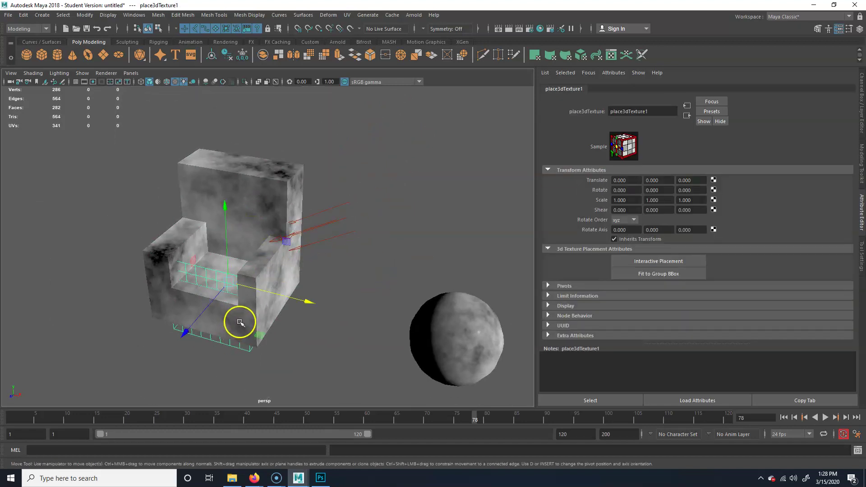
pyautogui.moveTo(309, 303); pyautogui.dragTo(460, 349)
pyautogui.keyDown('alt'); pyautogui.moveTo(406, 325); pyautogui.dragTo(378, 312, button='middle'); pyautogui.keyUp('alt')
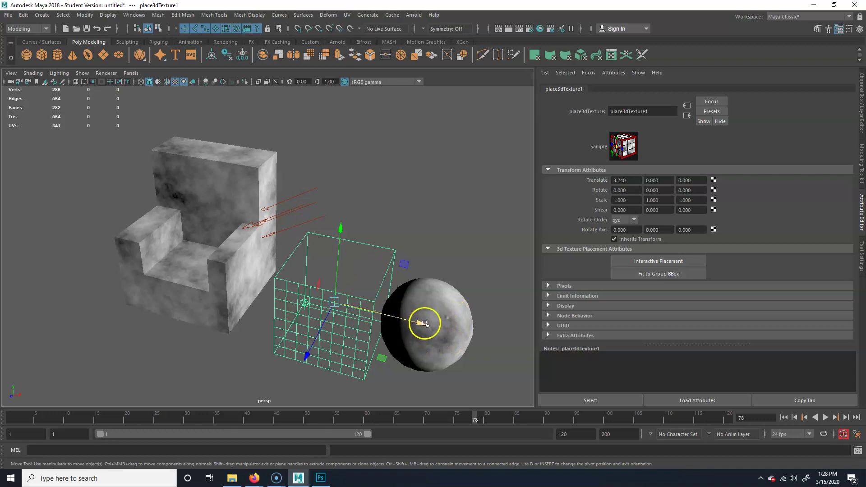
pyautogui.moveTo(421, 323); pyautogui.dragTo(449, 338)
pyautogui.moveTo(393, 317); pyautogui.dragTo(440, 326)
# Step: Scale the 3D texture placement box uniformly to about 1.102
pyautogui.press('r')
pyautogui.click(345, 304)
pyautogui.moveTo(346, 304); pyautogui.dragTo(308, 295)
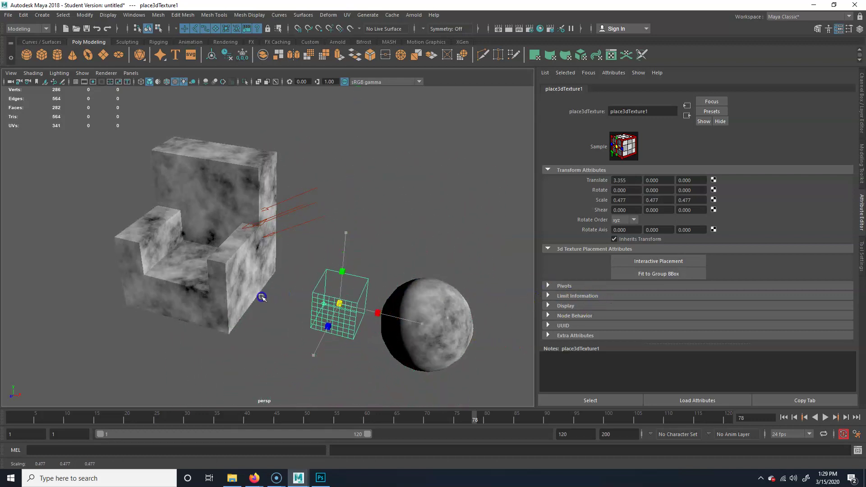
pyautogui.moveTo(199, 298); pyautogui.dragTo(384, 289)
# Step: Try rotating the texture placement box and moving the chair along X, undoing each change
pyautogui.press('e')
pyautogui.hotkey('ctrl', 'z')
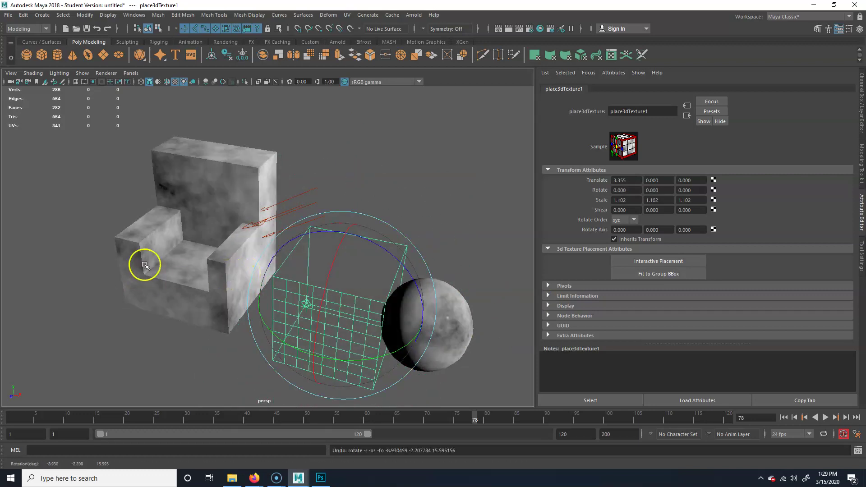
pyautogui.click(145, 264)
pyautogui.press('w')
pyautogui.moveTo(284, 288); pyautogui.dragTo(380, 323)
pyautogui.hotkey('ctrl', 'z')
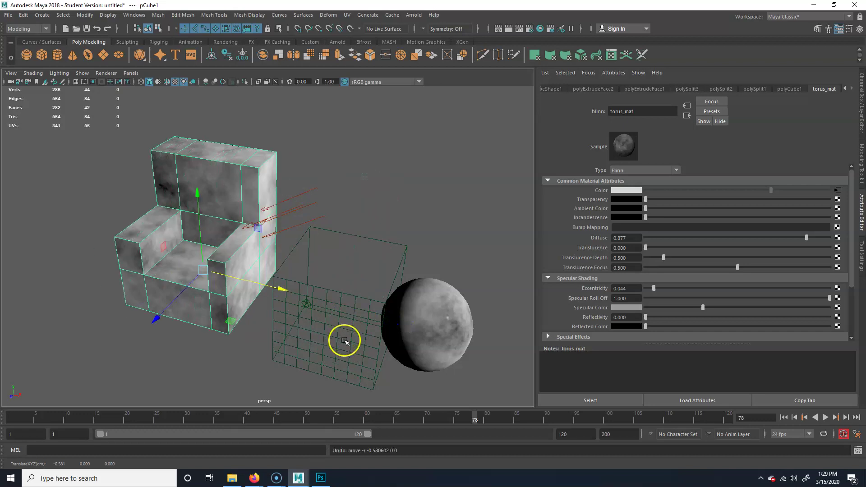
# Step: Try moving the chair and the texture placement box together, undo the moves, and select only the chair
pyautogui.click(328, 298)
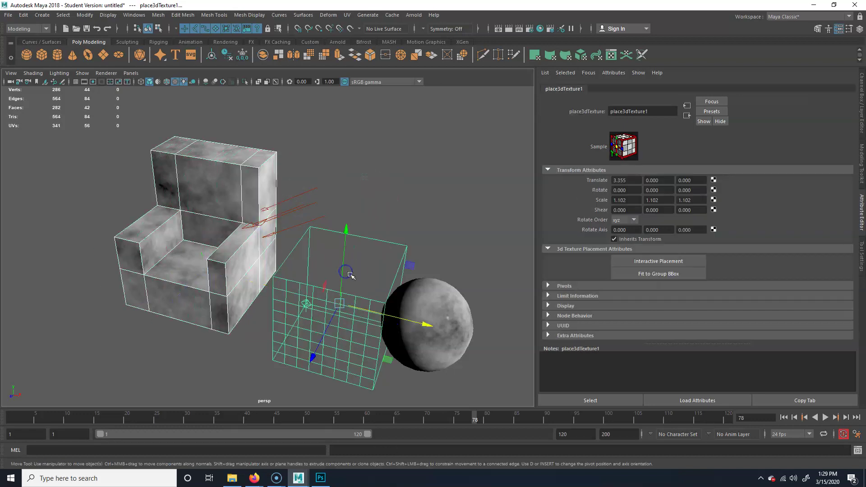
pyautogui.keyDown('alt'); pyautogui.moveTo(344, 306); pyautogui.dragTo(271, 301); pyautogui.keyUp('alt')
pyautogui.hotkey('ctrl', 'z')
pyautogui.hotkey('ctrl', 'z')
pyautogui.hotkey('ctrl', 'z')
pyautogui.hotkey('ctrl', 'z')
pyautogui.hotkey('ctrl', 'z')
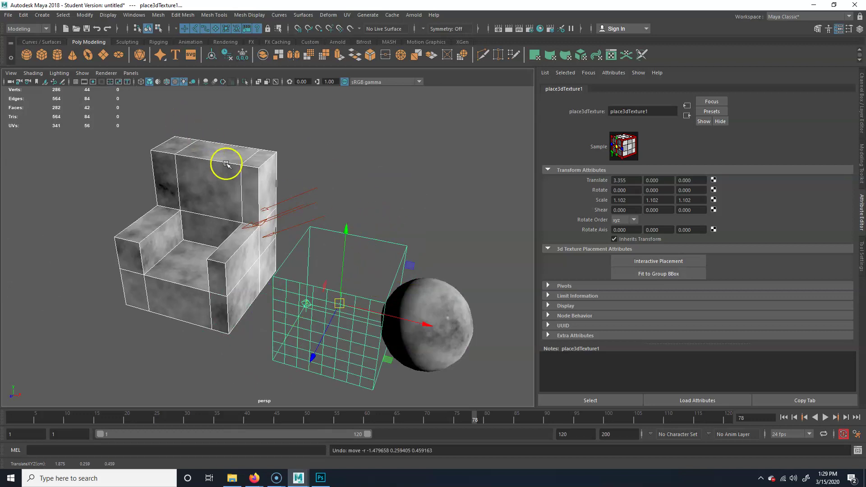
pyautogui.click(293, 188)
pyautogui.click(271, 194)
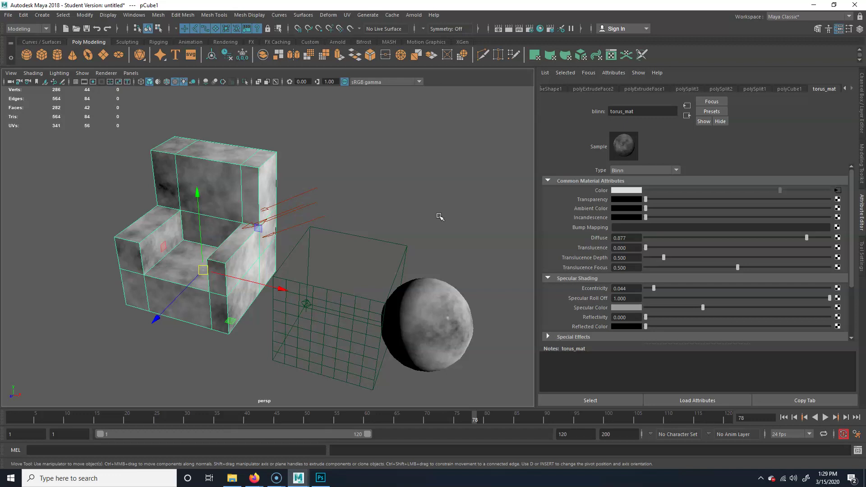
# Step: Delete the chair, the sphere and the 3D texture placement box from the scene
pyautogui.keyDown('alt'); pyautogui.moveTo(432, 214); pyautogui.dragTo(125, 266, button='right'); pyautogui.keyUp('alt')
pyautogui.moveTo(193, 319); pyautogui.dragTo(334, 258)
pyautogui.press('Delete')
pyautogui.click(243, 275)
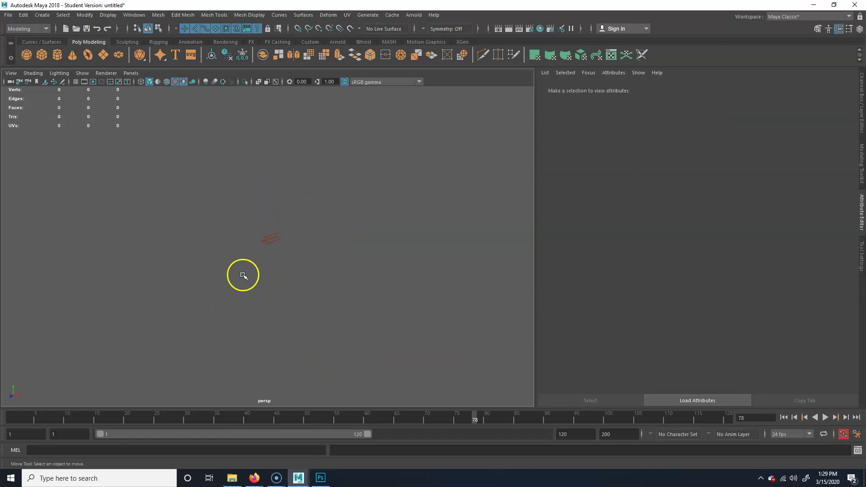
# Step: Create a polygon disc and scale it up uniformly into a large flat surface
pyautogui.click(118, 54)
pyautogui.press('r')
pyautogui.moveTo(246, 254); pyautogui.dragTo(629, 232)
pyautogui.keyDown('alt'); pyautogui.moveTo(365, 330); pyautogui.dragTo(265, 253, button='right'); pyautogui.keyUp('alt')
# Step: Assign a new Blinn material to the disc
pyautogui.click(412, 206)
pyautogui.click(425, 229)
pyautogui.moveTo(391, 198); pyautogui.dragTo(406, 420, button='right')
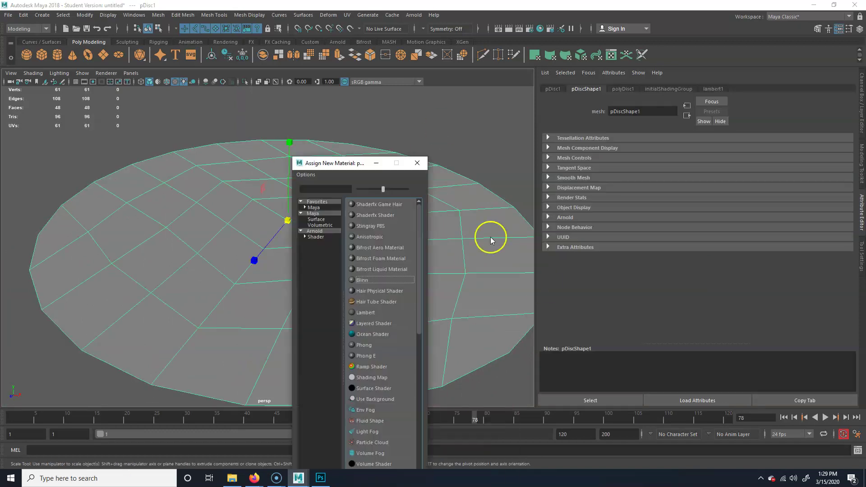
pyautogui.click(362, 280)
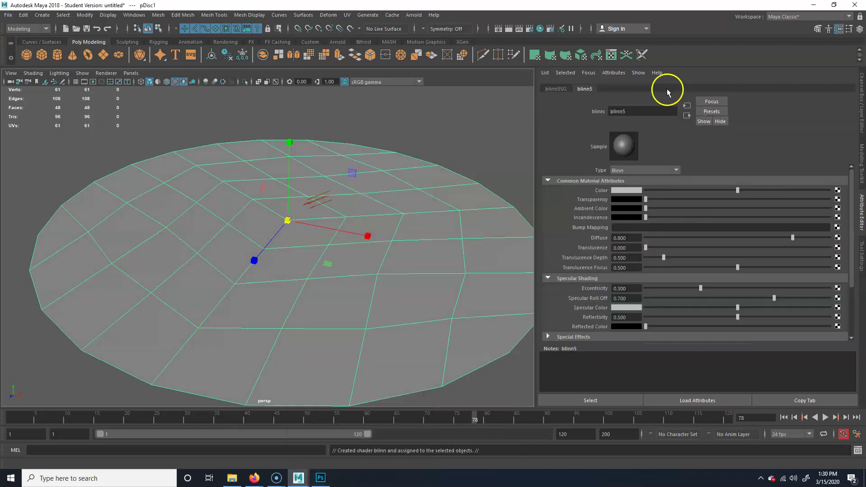
# Step: Rename the disc's Blinn material grass_mat and set its color to bright green
pyautogui.doubleClick(616, 112)
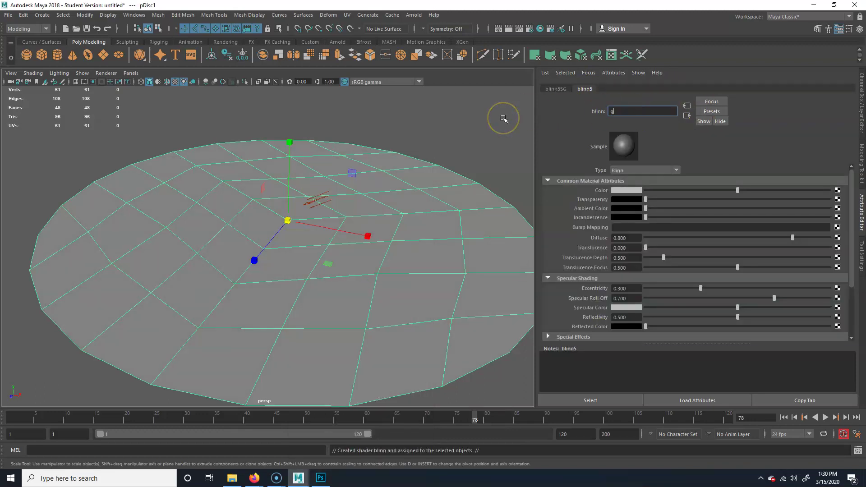
pyautogui.write('grass_mat')
pyautogui.press('Return')
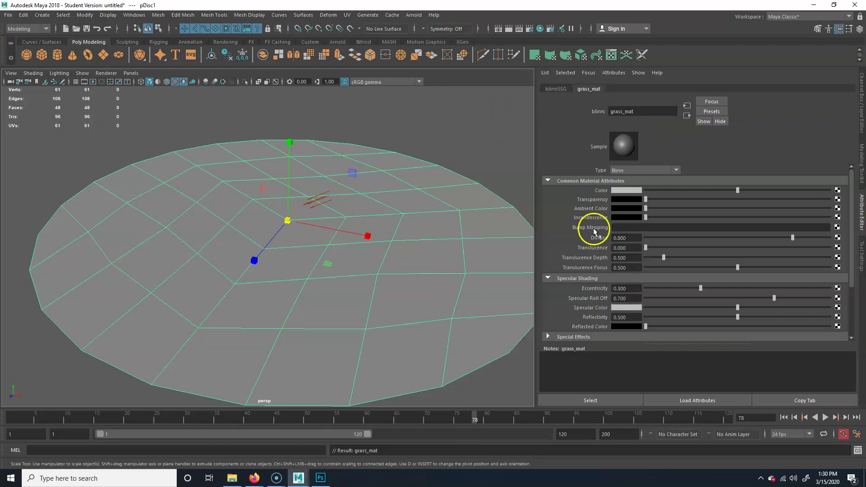
pyautogui.click(636, 190)
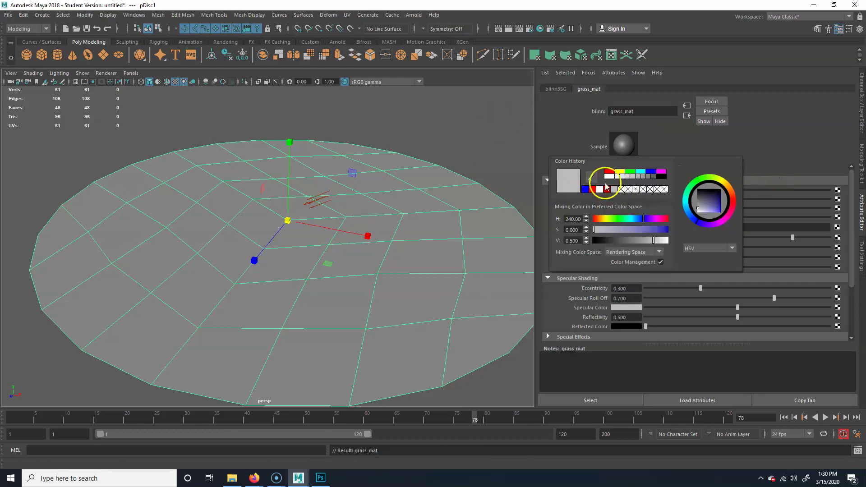
pyautogui.click(630, 172)
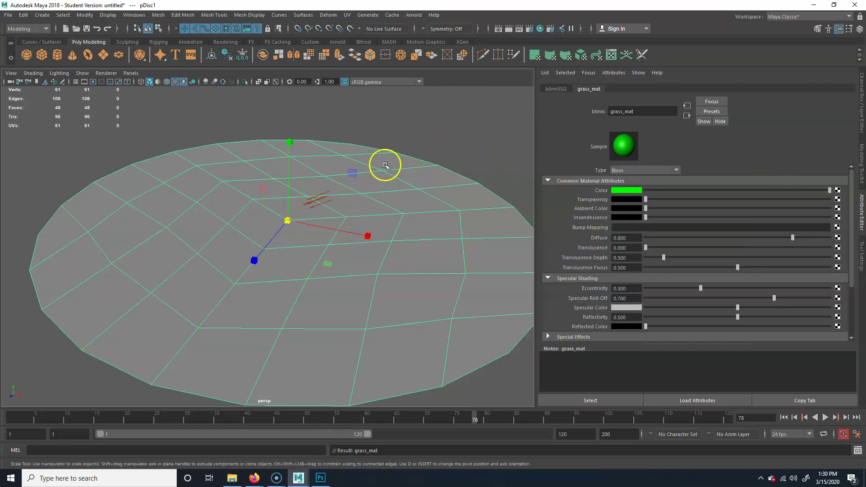
# Step: Turn off textured display in the viewport and show the disc's grass_mat attributes
pyautogui.click(432, 157)
pyautogui.click(411, 184)
pyautogui.click(176, 81)
pyautogui.click(176, 82)
pyautogui.click(176, 81)
pyautogui.click(176, 82)
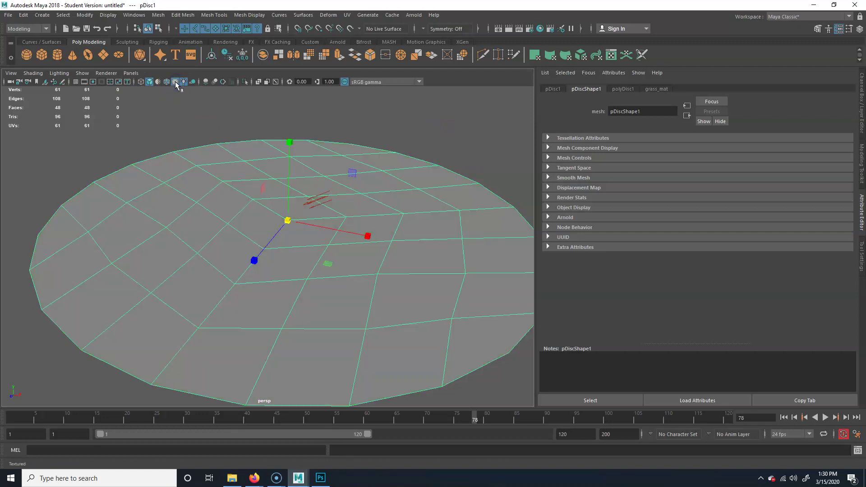
pyautogui.click(178, 82)
pyautogui.click(666, 90)
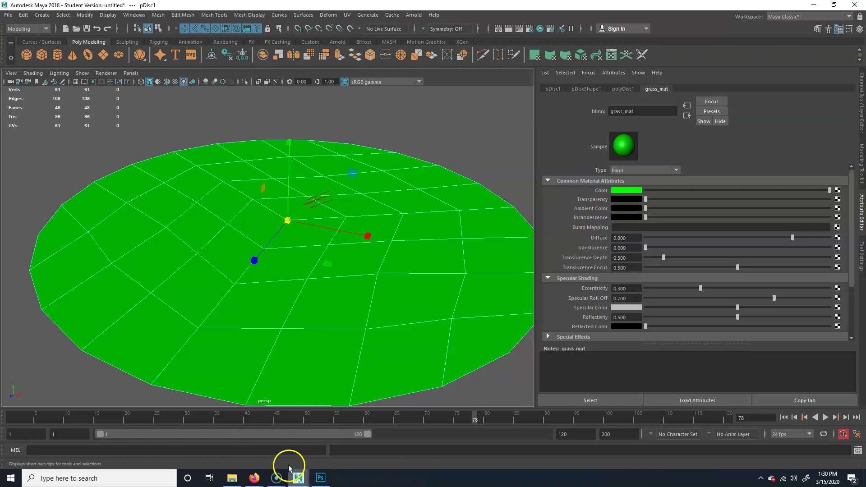
# Step: Switch to Firefox, search for "grass texture" images in a new tab and narrow the results to seamless ones
pyautogui.moveTo(255, 479)
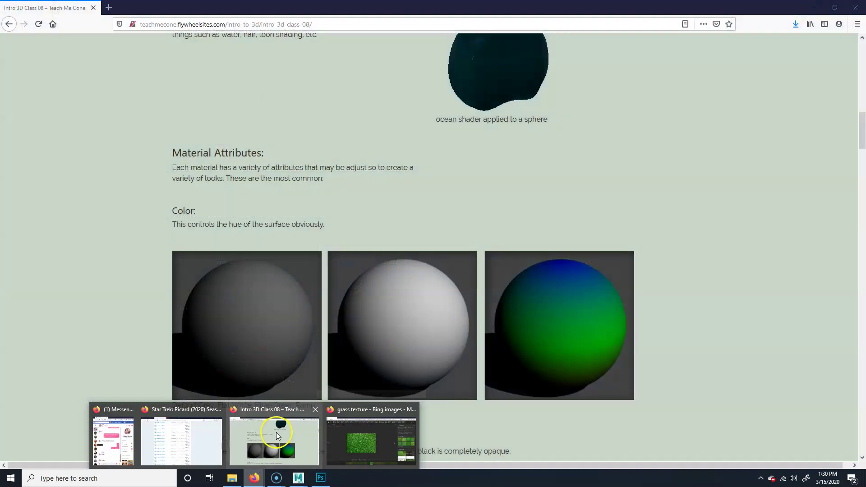
pyautogui.click(274, 440)
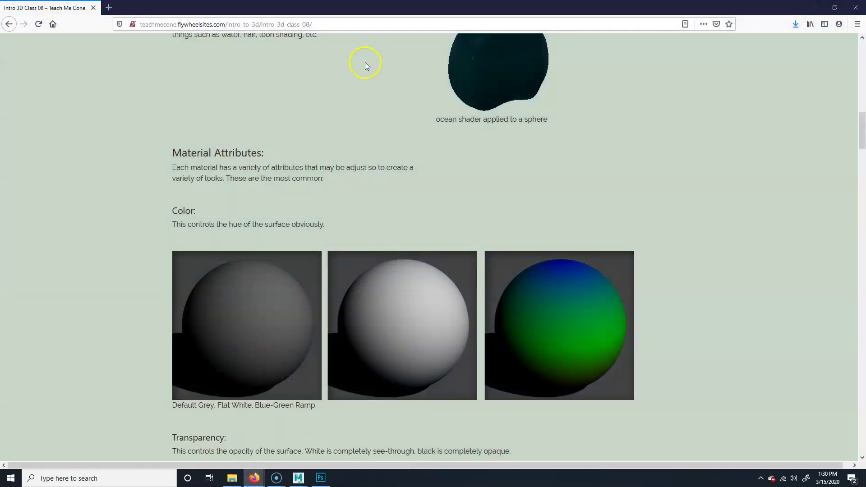
pyautogui.click(109, 8)
pyautogui.click(360, 73)
pyautogui.write('grass texture')
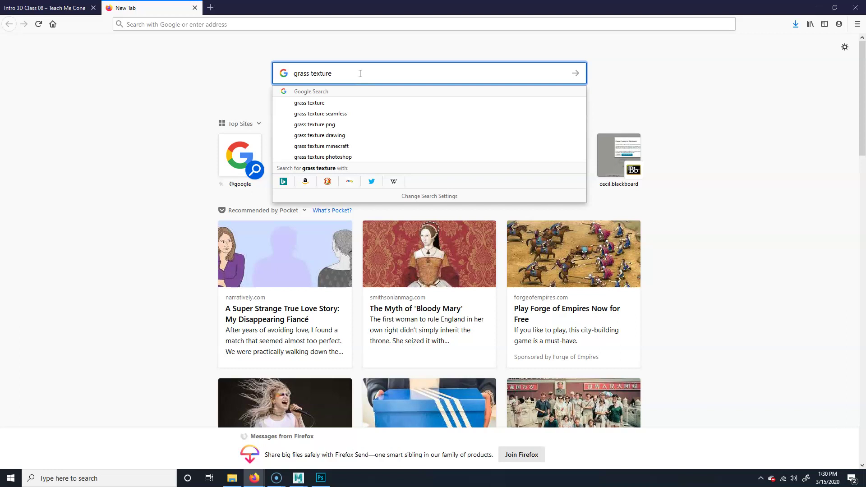
pyautogui.press('Return')
pyautogui.click(121, 79)
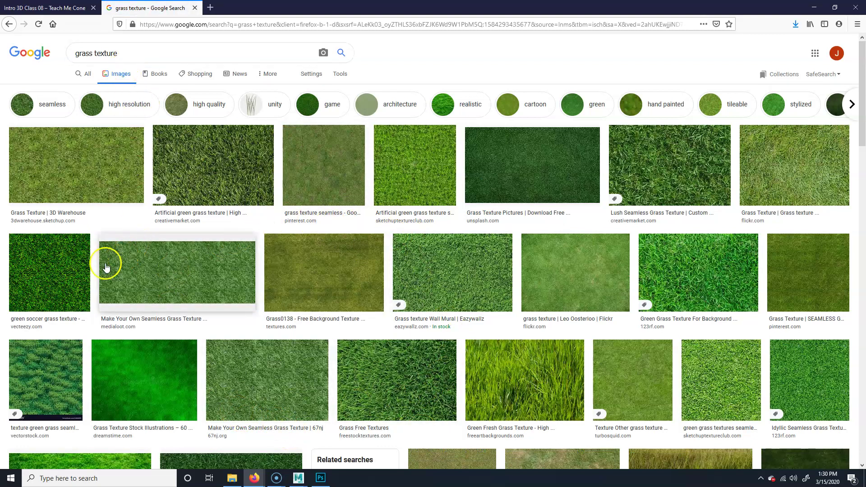
pyautogui.click(42, 104)
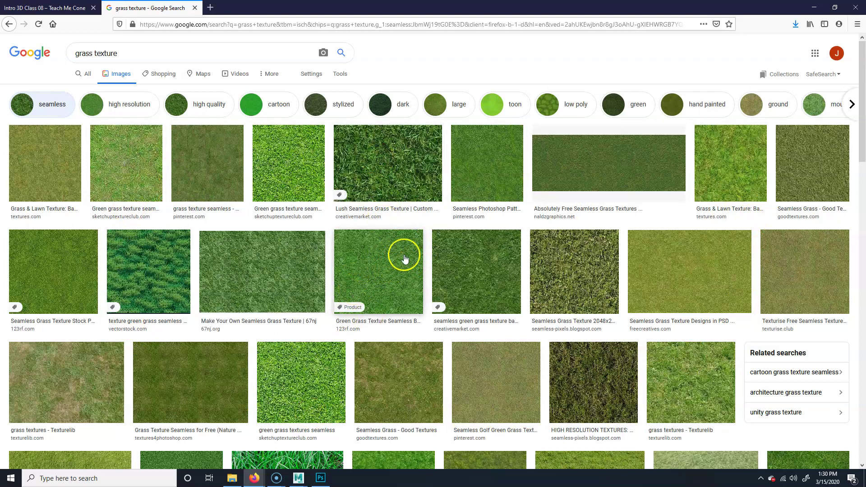
# Step: Return to Maya and map a File texture using grass.jpg from the Desktop to the color of grass_mat
pyautogui.moveTo(306, 478)
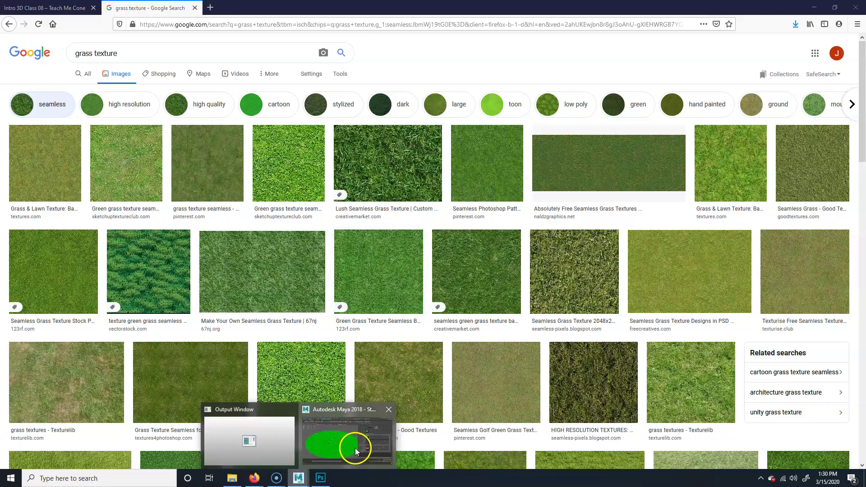
pyautogui.click(352, 446)
pyautogui.click(838, 190)
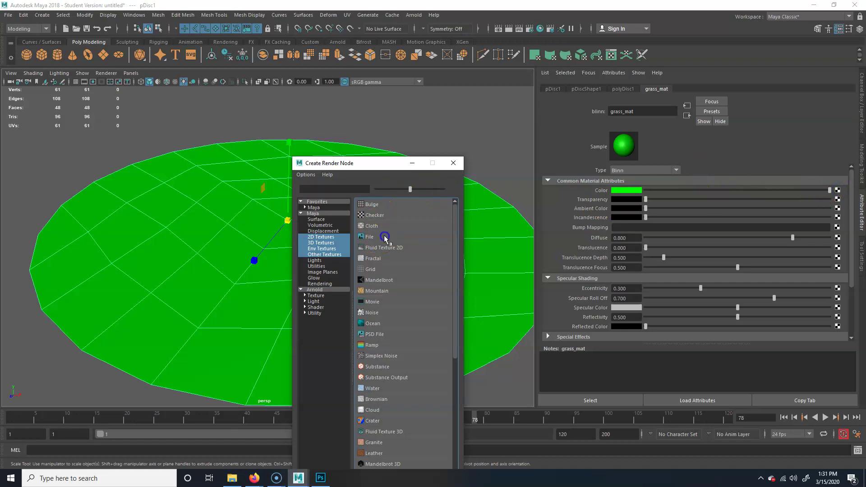
pyautogui.click(385, 236)
pyautogui.click(840, 211)
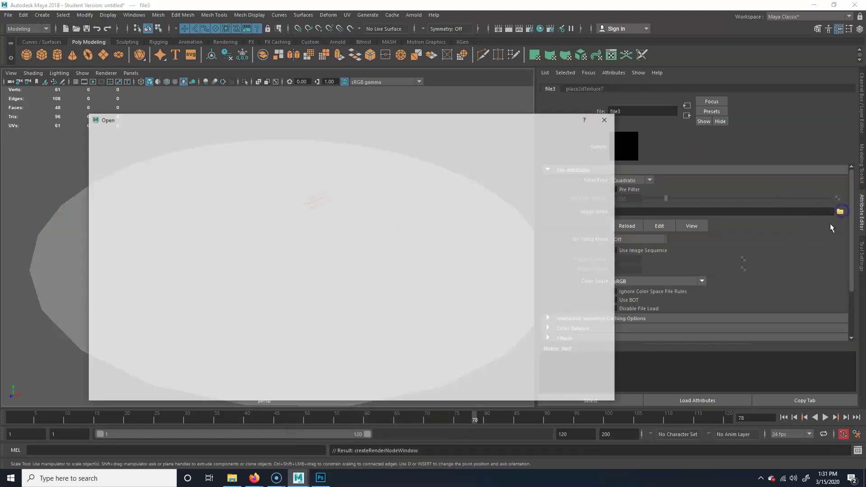
pyautogui.click(179, 167)
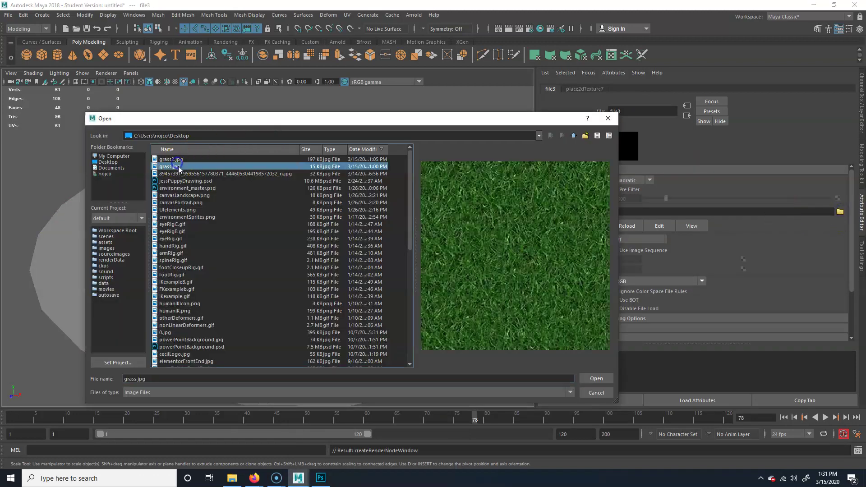
pyautogui.click(170, 159)
pyautogui.click(174, 166)
pyautogui.click(597, 379)
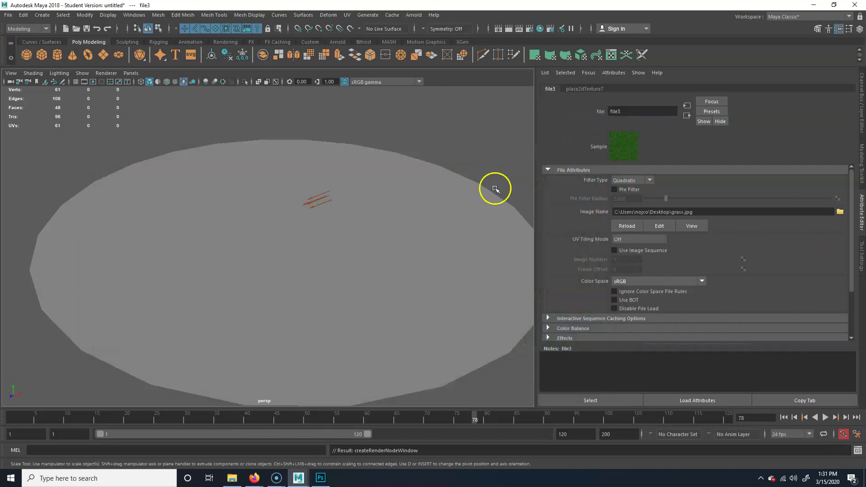
# Step: Turn on textured display, examine the grass on the disc up close, and leave the disc selected
pyautogui.click(175, 82)
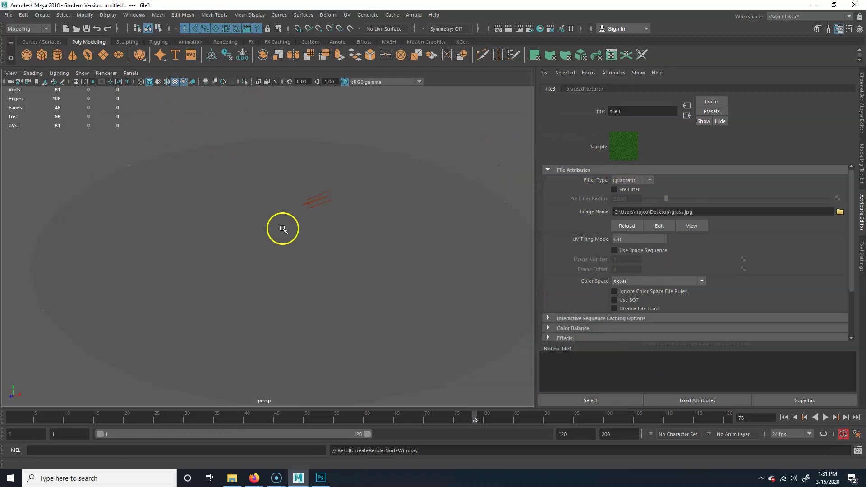
pyautogui.scroll(-5, 308, 243)
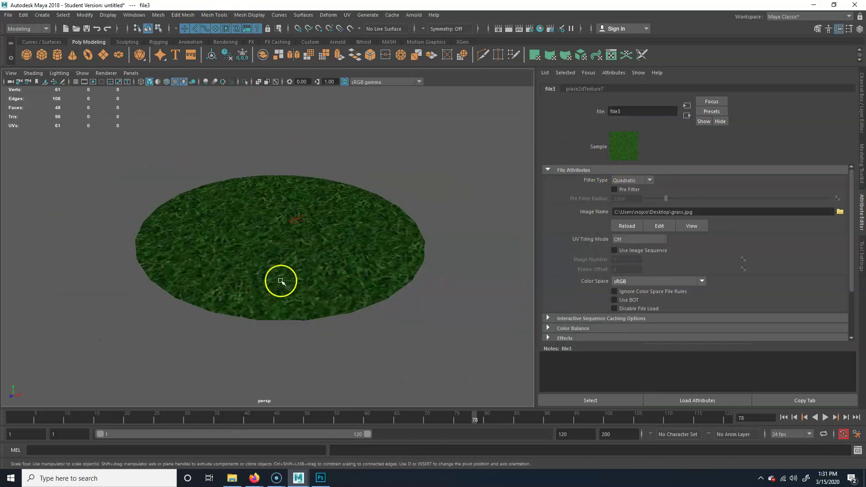
pyautogui.click(280, 282)
pyautogui.scroll(5, 338, 266)
pyautogui.scroll(-5, 361, 265)
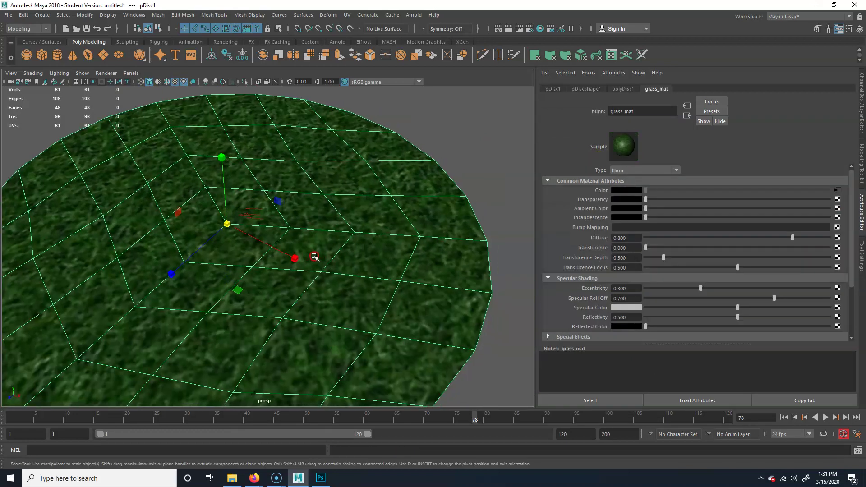
pyautogui.click(424, 157)
pyautogui.scroll(5, 329, 290)
pyautogui.click(213, 253)
pyautogui.scroll(-5, 213, 254)
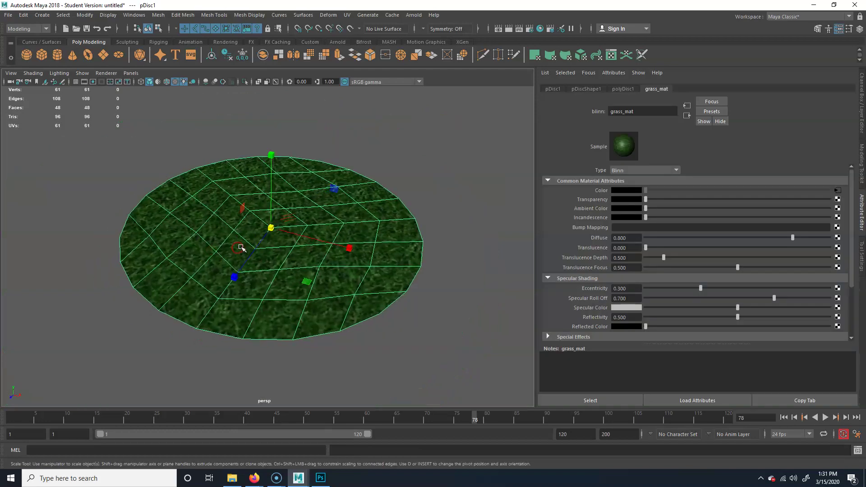
# Step: Open the disc in the UV Editor and select all of its UVs
pyautogui.click(347, 15)
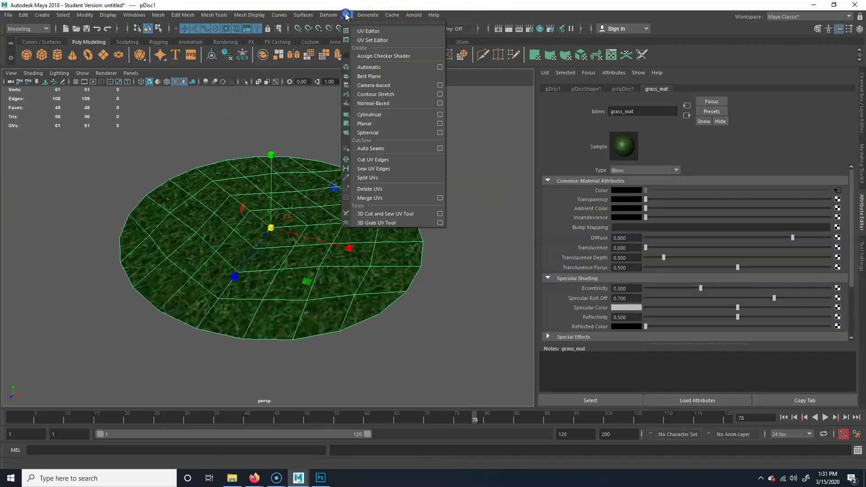
pyautogui.click(361, 28)
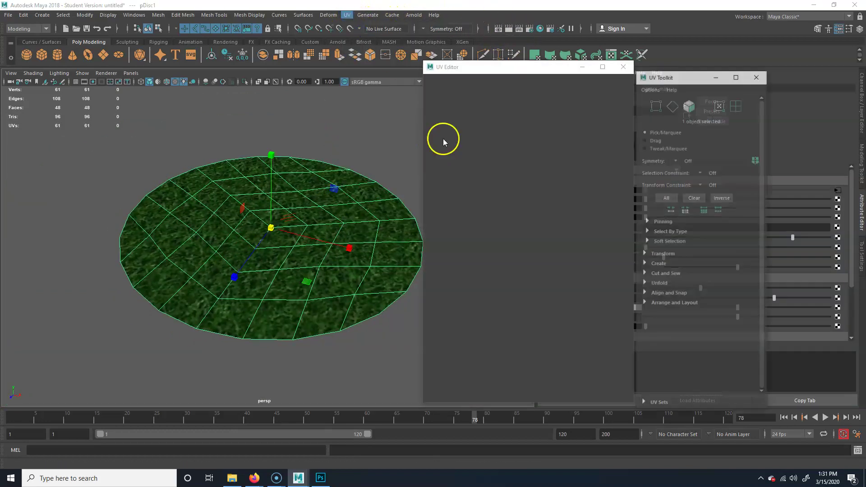
pyautogui.scroll(-5, 479, 261)
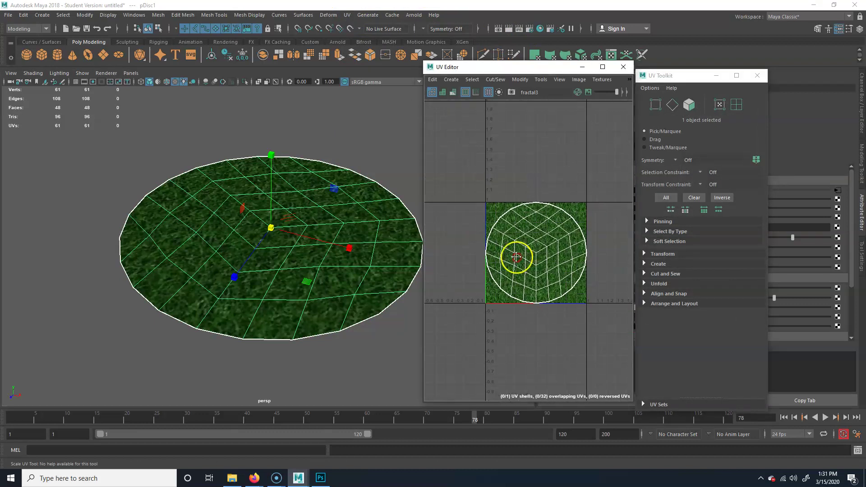
pyautogui.moveTo(523, 254); pyautogui.dragTo(561, 248, button='right')
pyautogui.moveTo(583, 185); pyautogui.dragTo(442, 330)
pyautogui.moveTo(552, 251); pyautogui.dragTo(580, 239, button='right')
pyautogui.moveTo(601, 169); pyautogui.dragTo(424, 326)
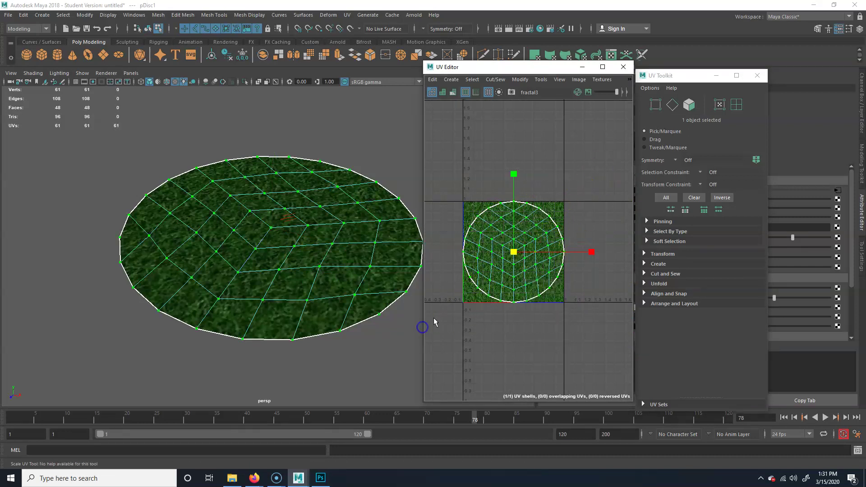
# Step: Scale the disc's UVs up uniformly to about five times the width of the grass image so the texture repeats
pyautogui.scroll(-4, 437, 311)
pyautogui.moveTo(521, 281); pyautogui.dragTo(543, 251)
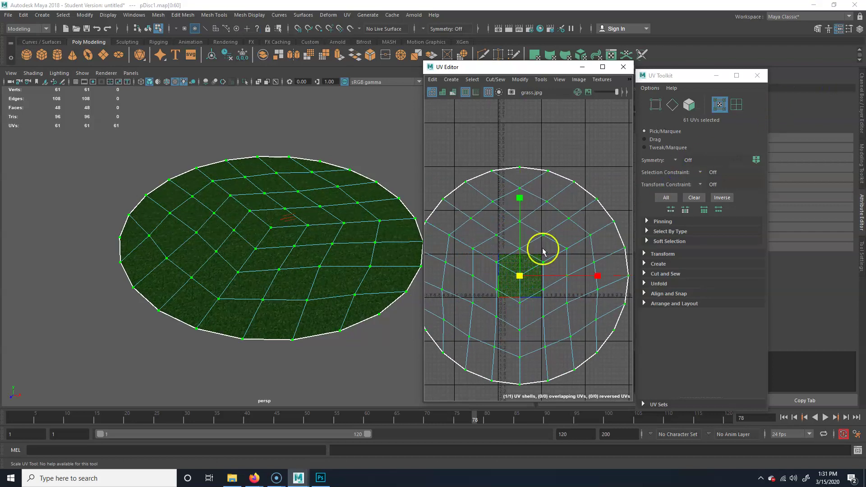
pyautogui.scroll(3, 520, 279)
pyautogui.scroll(3, 555, 277)
pyautogui.scroll(2, 592, 285)
pyautogui.keyDown('alt'); pyautogui.moveTo(503, 309); pyautogui.dragTo(448, 274, button='middle'); pyautogui.keyUp('alt')
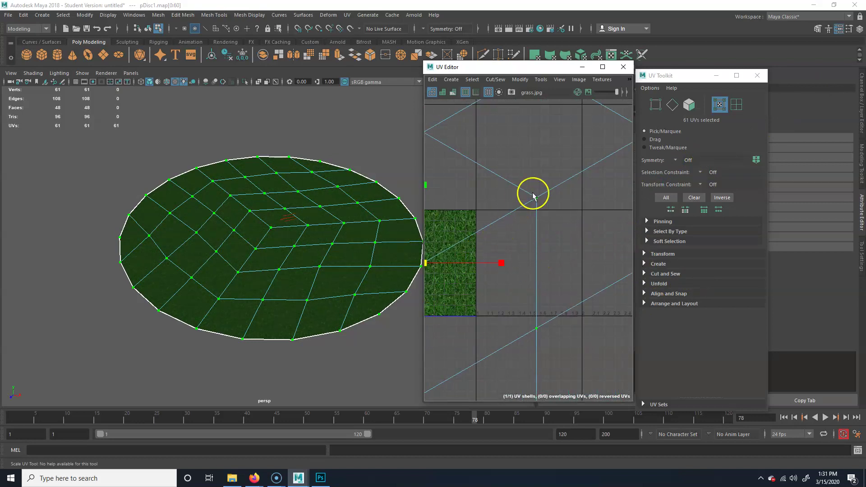
# Step: Inspect the tiled grass at ground level in the perspective view, clear the UV selection and close the UV Editor
pyautogui.scroll(10, 241, 300)
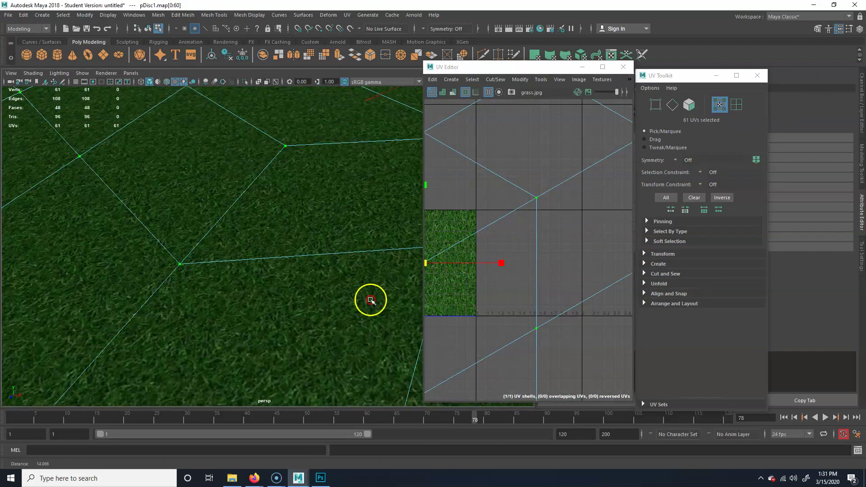
pyautogui.scroll(-10, 271, 313)
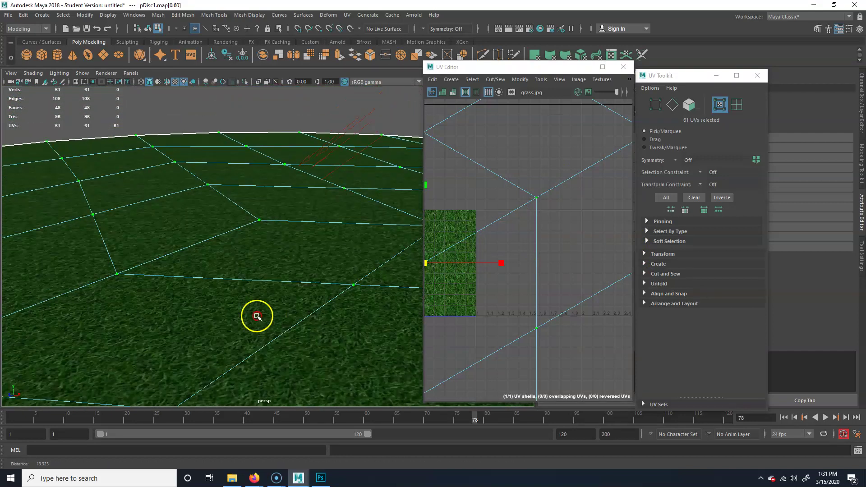
pyautogui.click(233, 132)
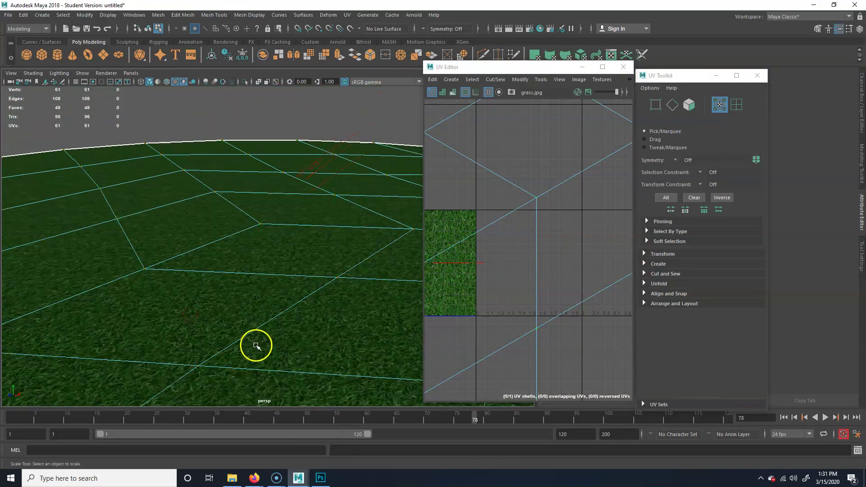
pyautogui.scroll(-5, 256, 346)
pyautogui.scroll(6, 248, 303)
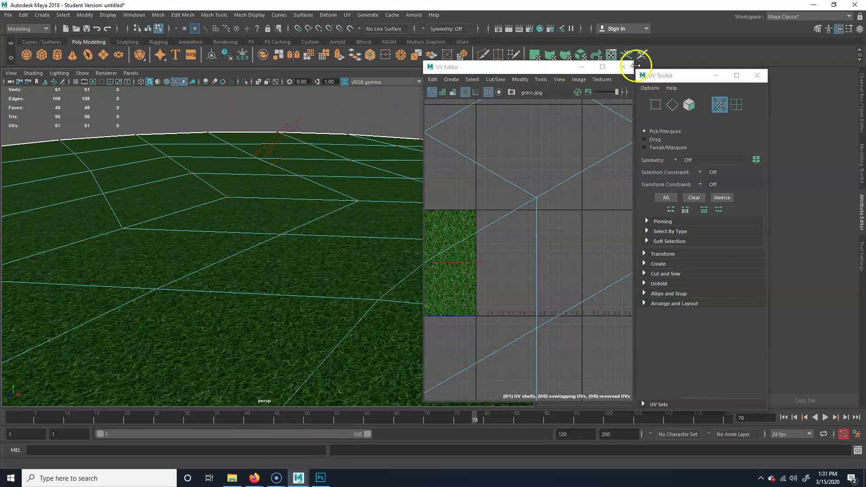
pyautogui.click(623, 67)
pyautogui.click(650, 73)
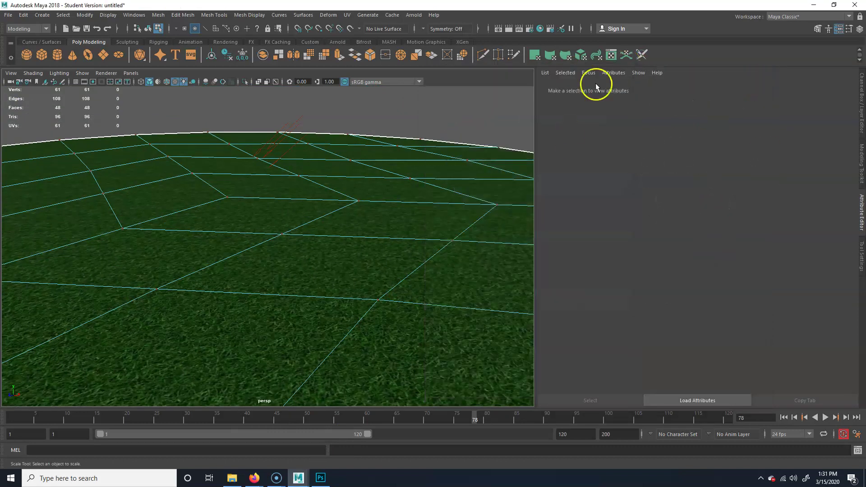
# Step: Map grass.jpg from the Desktop as a file texture onto the Bump Mapping attribute of the disc's grass_mat material
pyautogui.click(439, 138)
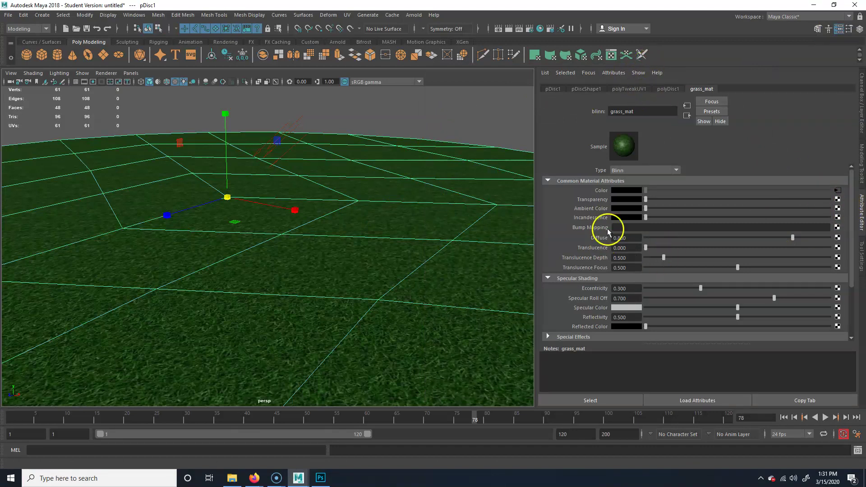
pyautogui.click(836, 227)
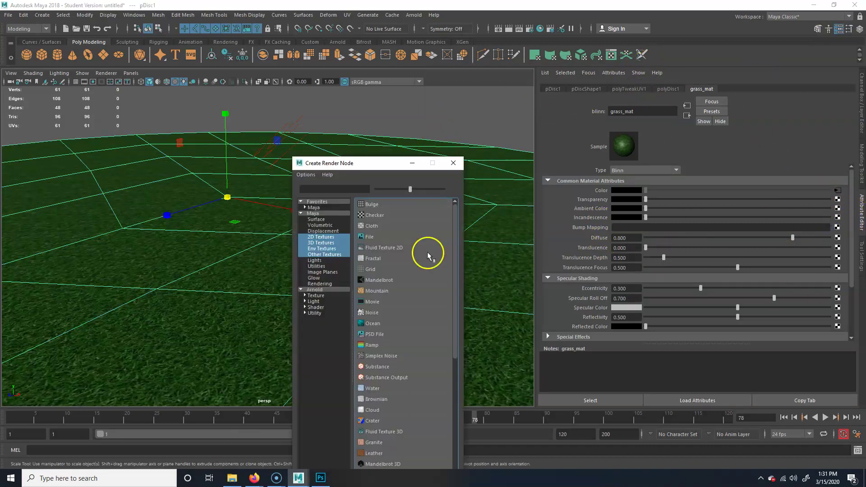
pyautogui.click(379, 238)
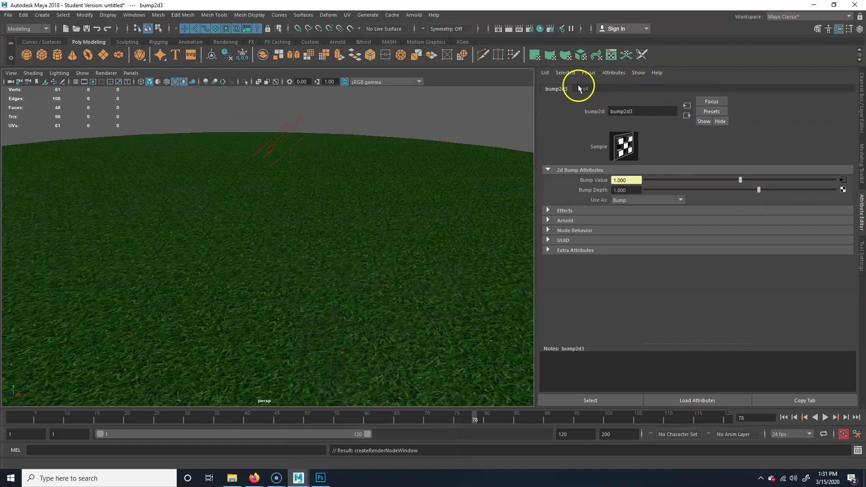
pyautogui.click(581, 89)
pyautogui.click(841, 211)
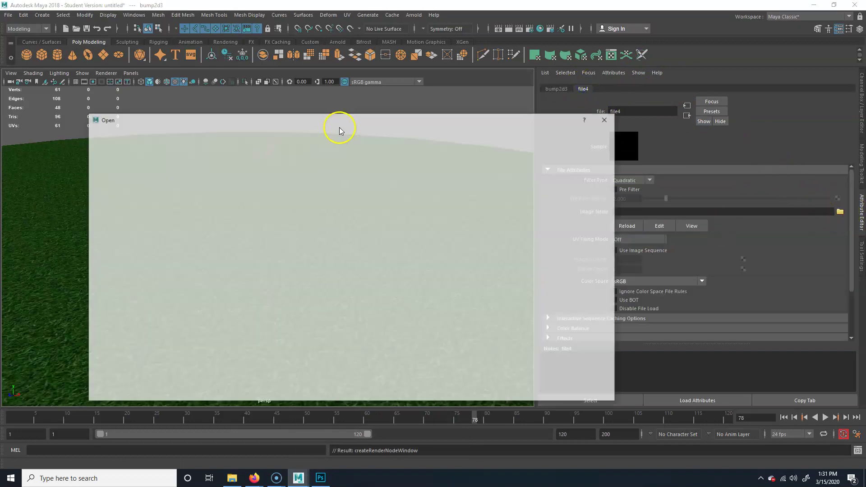
pyautogui.click(174, 167)
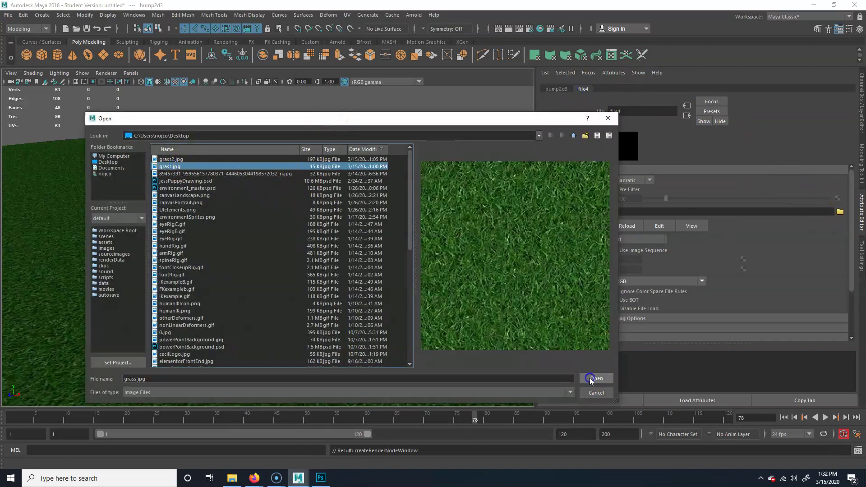
pyautogui.click(596, 379)
pyautogui.keyDown('alt'); pyautogui.moveTo(221, 292); pyautogui.dragTo(260, 286, button='right'); pyautogui.keyUp('alt')
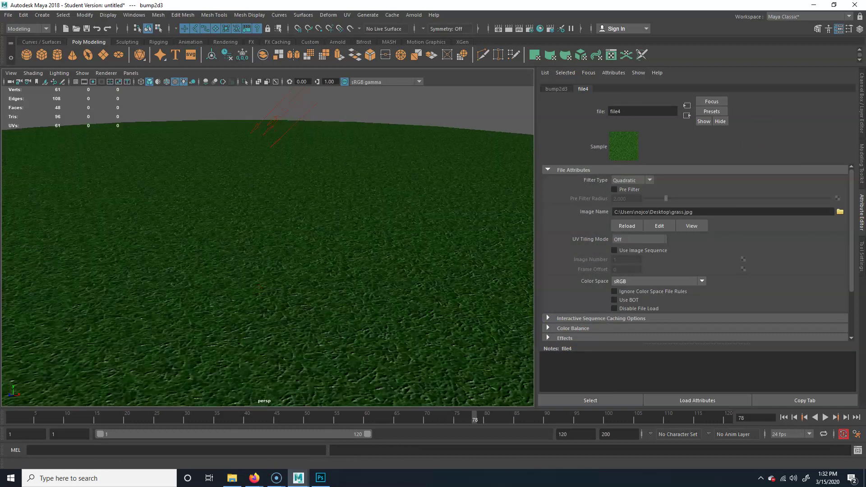
# Step: Set the new bump node's Bump Depth to 0 and back to 1 to compare the grass without and with relief
pyautogui.click(557, 89)
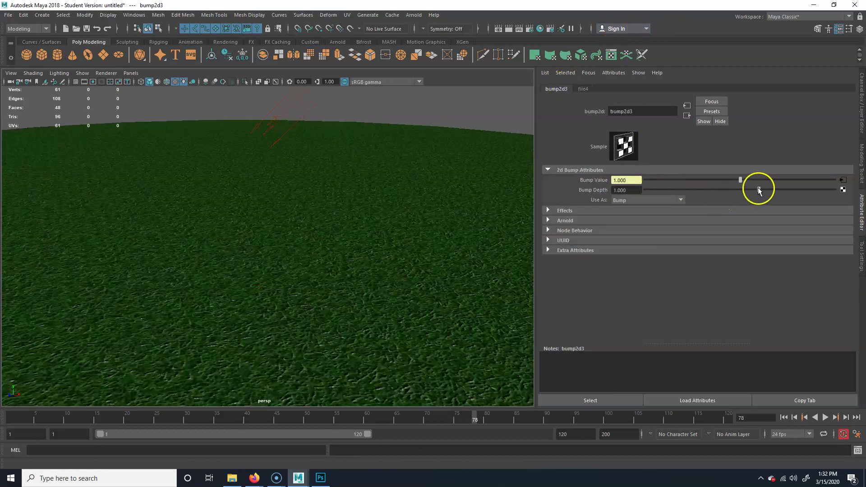
pyautogui.click(626, 190)
pyautogui.write('0')
pyautogui.press('Return')
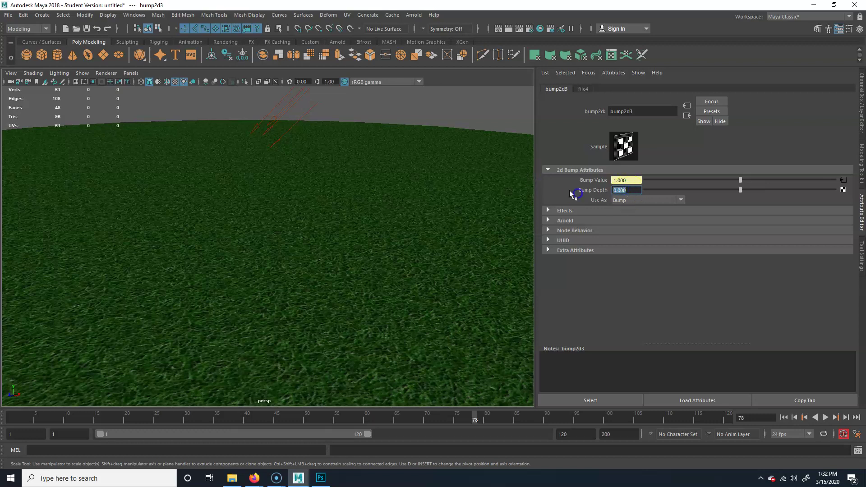
pyautogui.write('1')
pyautogui.press('Return')
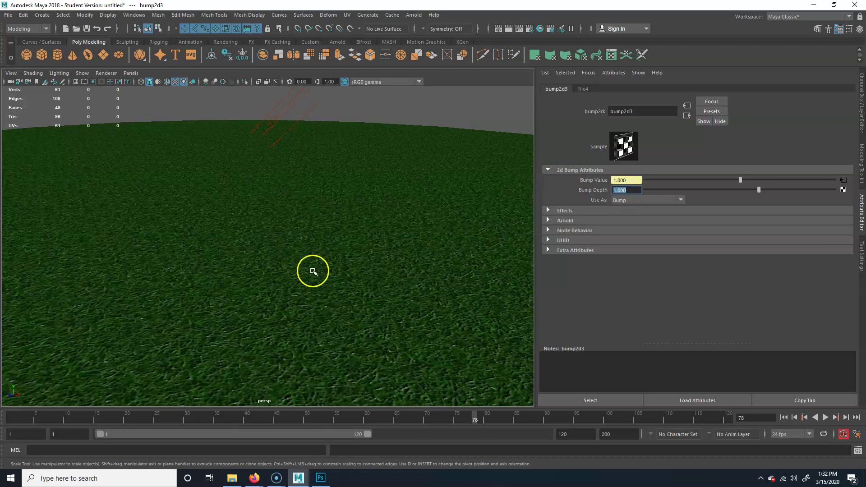
# Step: Rotate the directional light above the disc to change how it strikes the grass, and reselect the disc
pyautogui.click(303, 105)
pyautogui.click(314, 159)
pyautogui.press('e')
pyautogui.moveTo(325, 147); pyautogui.dragTo(340, 129)
pyautogui.keyDown('alt'); pyautogui.moveTo(412, 260); pyautogui.dragTo(377, 290, button='right'); pyautogui.keyUp('alt')
pyautogui.click(388, 297)
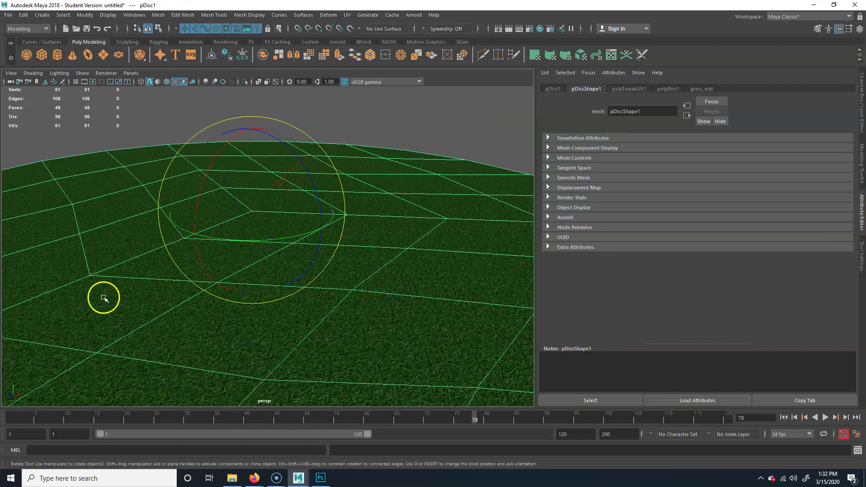
pyautogui.keyDown('alt'); pyautogui.moveTo(101, 293); pyautogui.dragTo(349, 300); pyautogui.keyUp('alt')
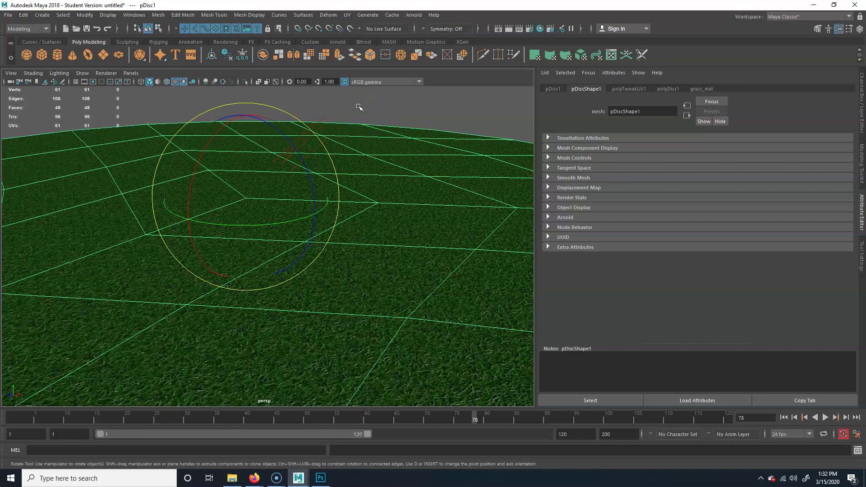
# Step: Switch to Photoshop and save the grass image as grass2.jpg on the Desktop, overwriting the existing file, with JPEG quality 8
pyautogui.click(326, 482)
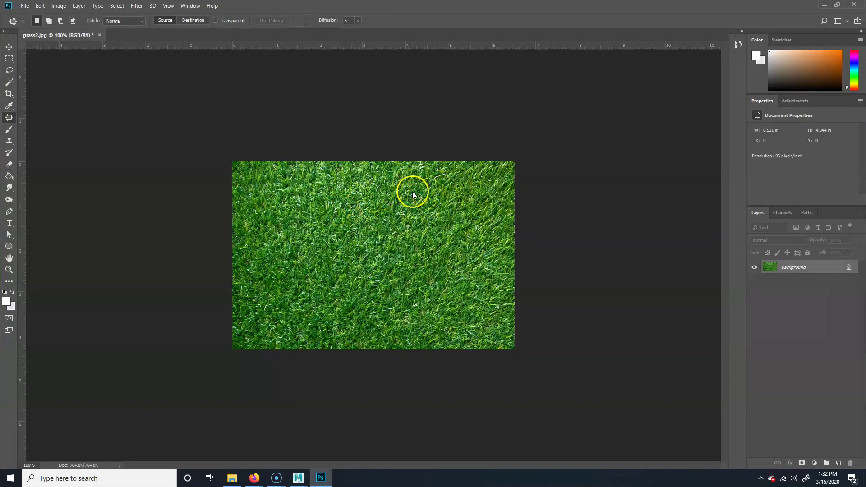
pyautogui.hotkey('ctrl', 'shift', 's')
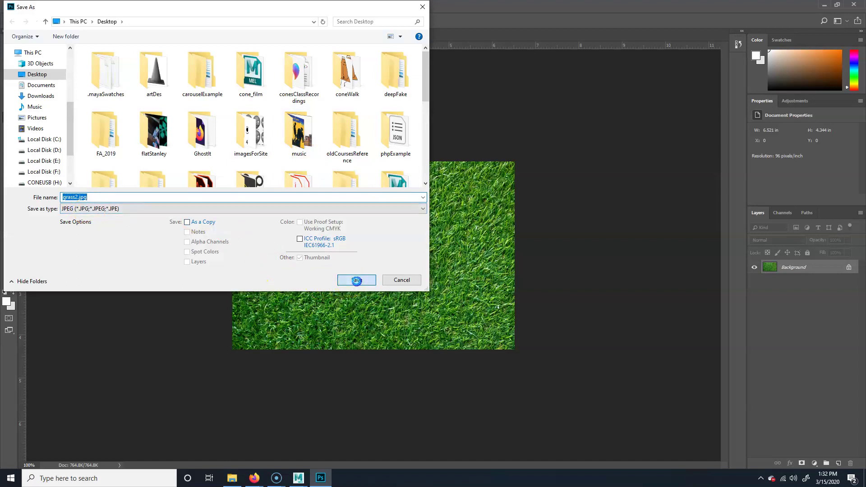
pyautogui.click(356, 281)
pyautogui.click(451, 238)
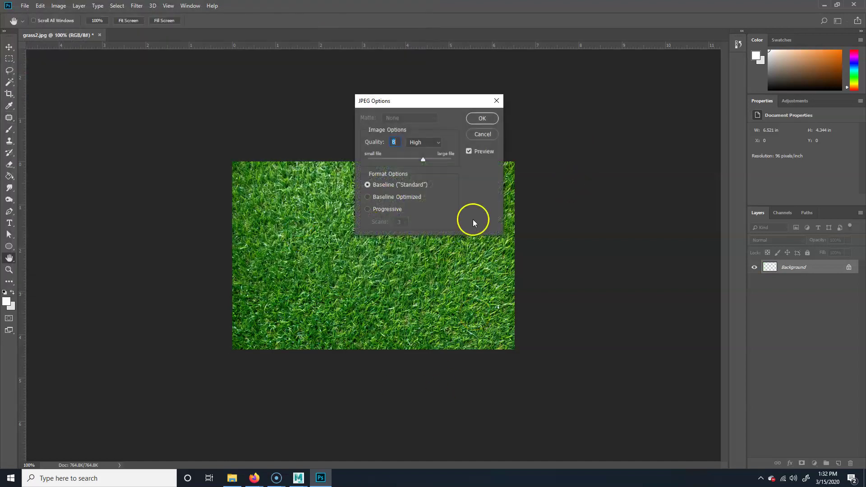
pyautogui.click(479, 116)
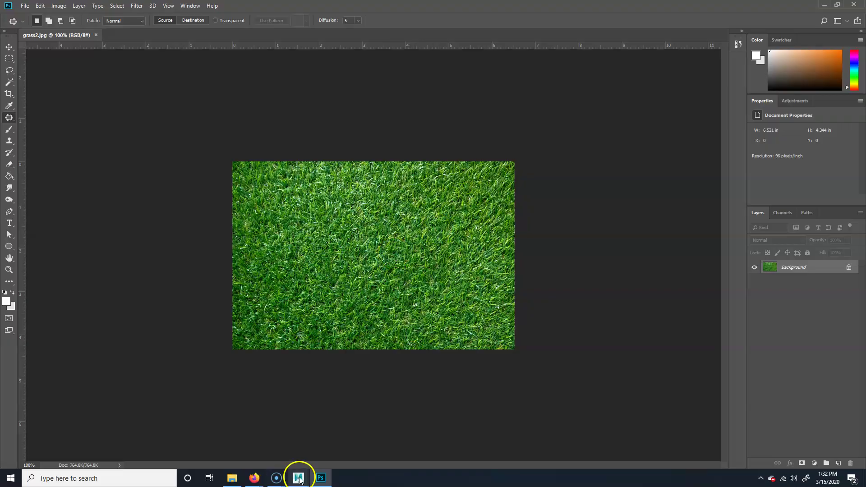
# Step: Switch back to Maya and replace the image in grass_mat's color file texture with grass2.jpg
pyautogui.moveTo(298, 478)
pyautogui.click(344, 449)
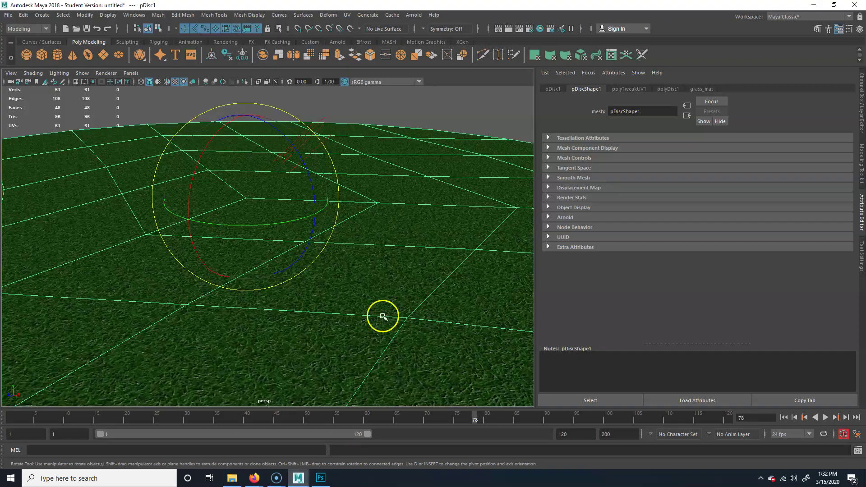
pyautogui.click(702, 90)
pyautogui.click(840, 191)
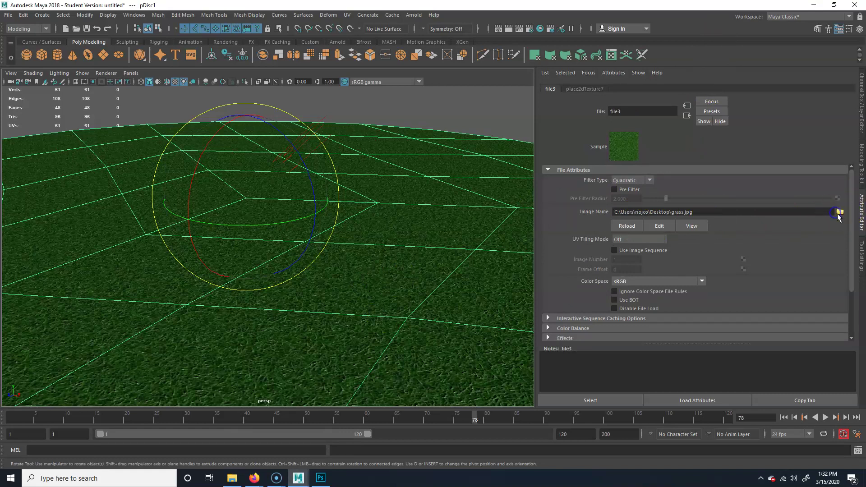
pyautogui.click(841, 212)
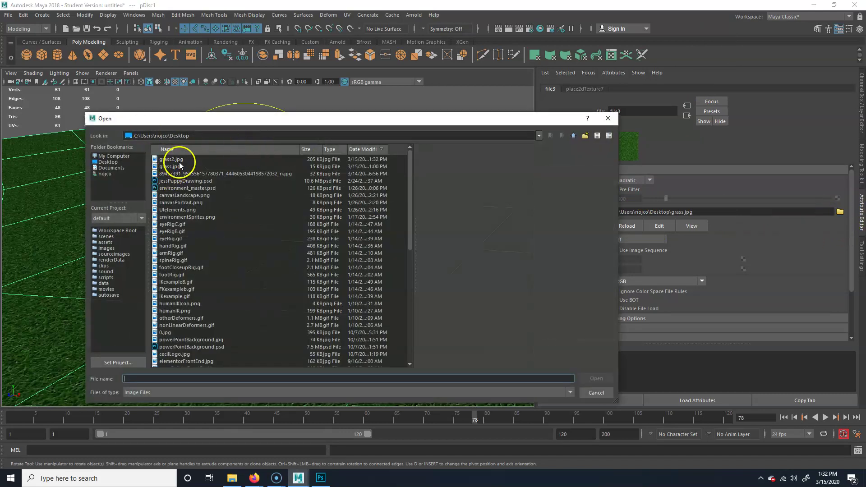
pyautogui.click(180, 161)
pyautogui.click(596, 375)
pyautogui.keyDown('alt'); pyautogui.moveTo(352, 304); pyautogui.dragTo(301, 335); pyautogui.keyUp('alt')
pyautogui.scroll(10, 483, 304)
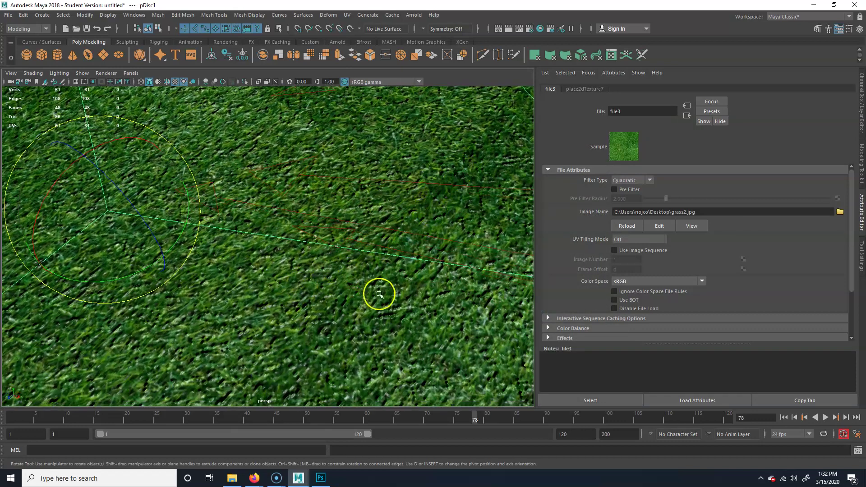
pyautogui.click(389, 187)
pyautogui.press('f')
pyautogui.hotkey('ctrl', 'z')
pyautogui.hotkey('ctrl', 'z')
# Step: Break the bump map's connection to the grass_mat material
pyautogui.click(702, 89)
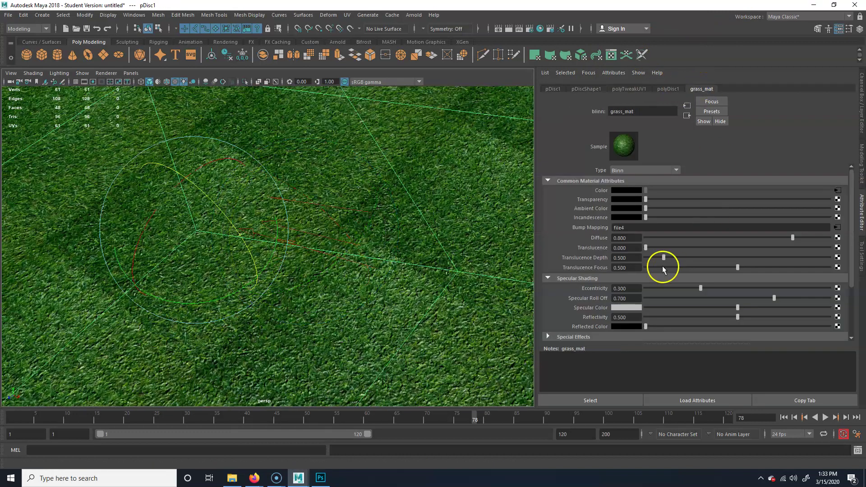
pyautogui.rightClick(591, 228)
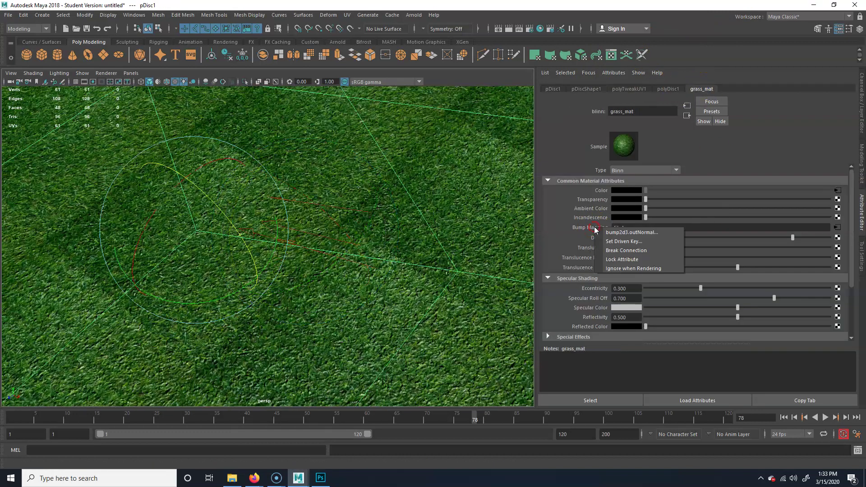
pyautogui.click(627, 250)
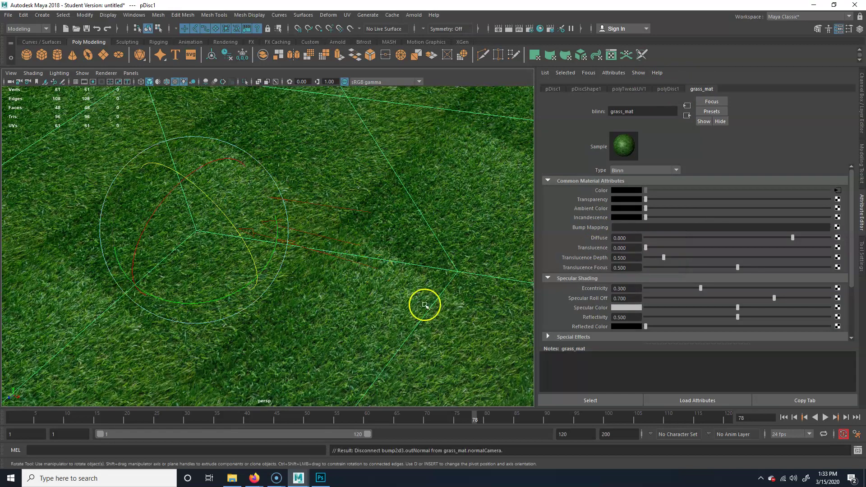
# Step: Examine the repeating grass2.jpg texture up close and across the whole disc for seams between the tiles
pyautogui.scroll(5, 426, 304)
pyautogui.scroll(3, 412, 286)
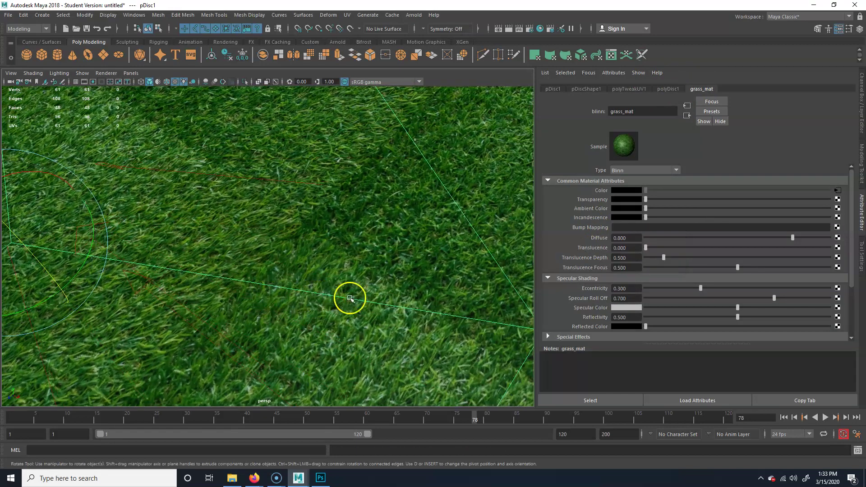
pyautogui.moveTo(356, 300)
pyautogui.keyDown('alt'); pyautogui.mouseDown(button='middle')
pyautogui.moveTo(399, 299)
pyautogui.moveTo(348, 300)
pyautogui.mouseUp(button='middle'); pyautogui.keyUp('alt')
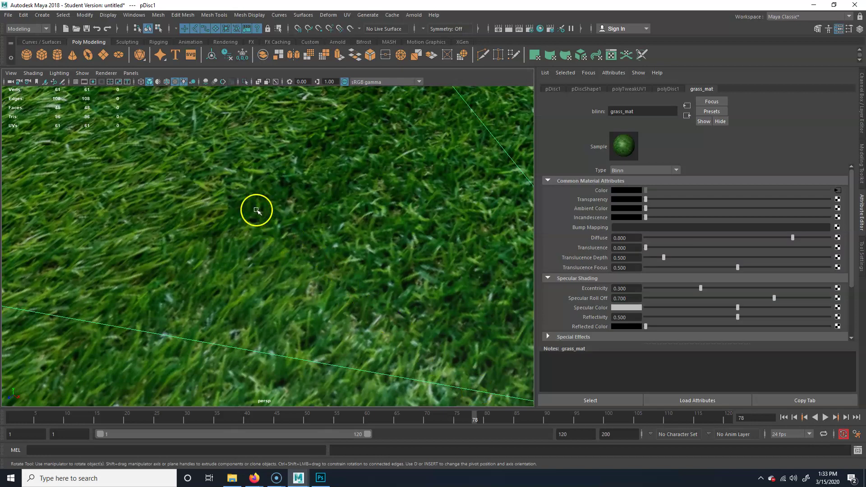
pyautogui.scroll(-5, 161, 243)
pyautogui.keyDown('alt'); pyautogui.moveTo(319, 286); pyautogui.dragTo(299, 255); pyautogui.keyUp('alt')
pyautogui.keyDown('alt'); pyautogui.moveTo(235, 226); pyautogui.dragTo(288, 216, button='middle'); pyautogui.keyUp('alt')
pyautogui.keyDown('alt'); pyautogui.moveTo(333, 240); pyautogui.dragTo(421, 155, button='right'); pyautogui.keyUp('alt')
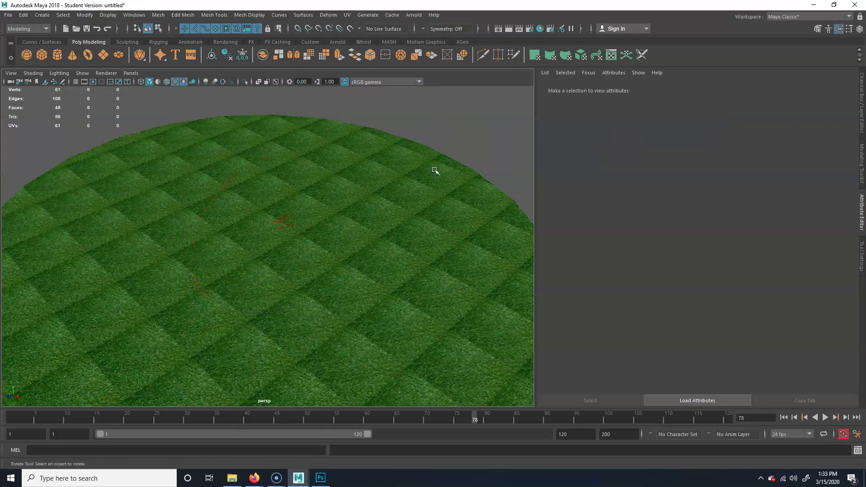
# Step: Switch to Photoshop and apply the Offset filter to the grass image with -300 horizontal, +200 vertical and Wrap Around
pyautogui.click(321, 477)
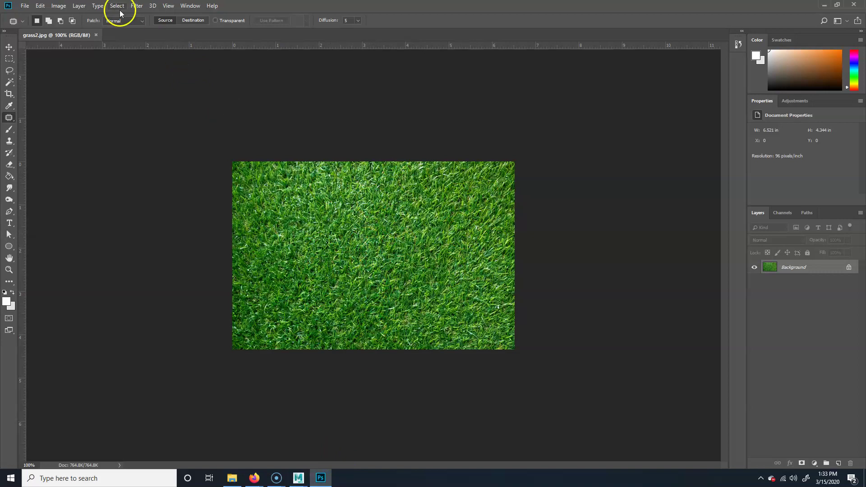
pyautogui.click(137, 5)
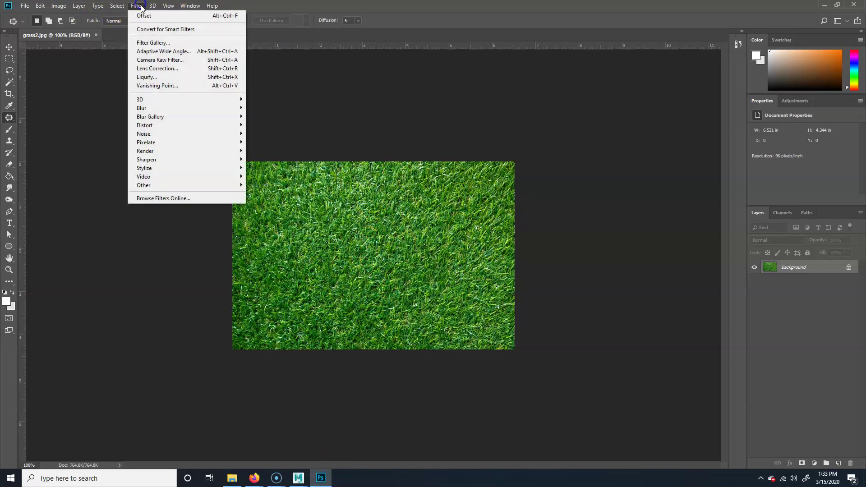
pyautogui.moveTo(228, 185)
pyautogui.click(262, 227)
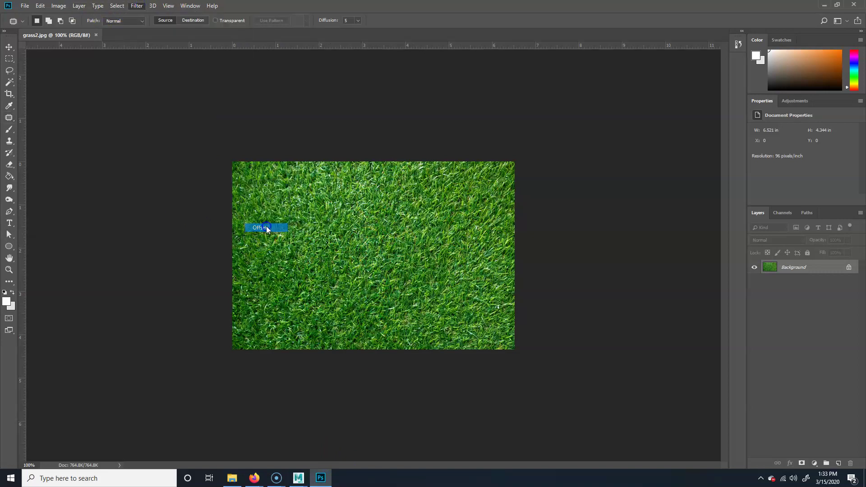
pyautogui.moveTo(448, 155)
pyautogui.mouseDown()
pyautogui.moveTo(429, 152)
pyautogui.moveTo(455, 150)
pyautogui.mouseUp()
pyautogui.doubleClick(452, 166)
pyautogui.write('0')
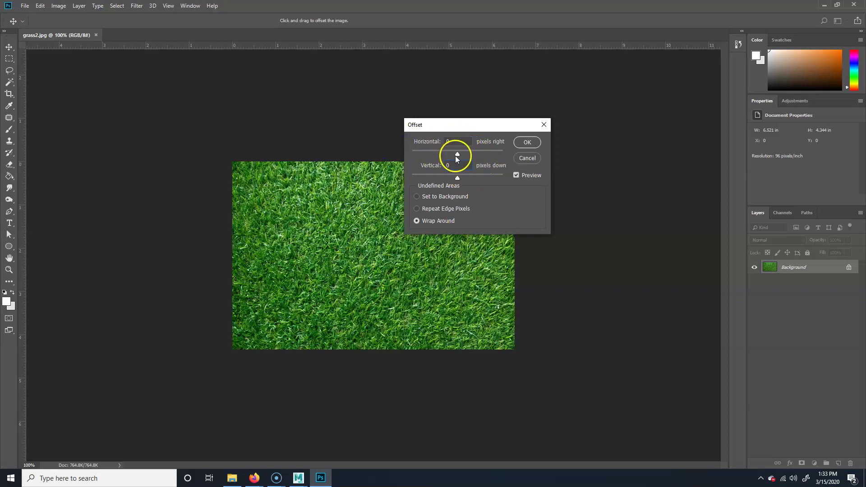
pyautogui.moveTo(455, 156); pyautogui.dragTo(451, 154)
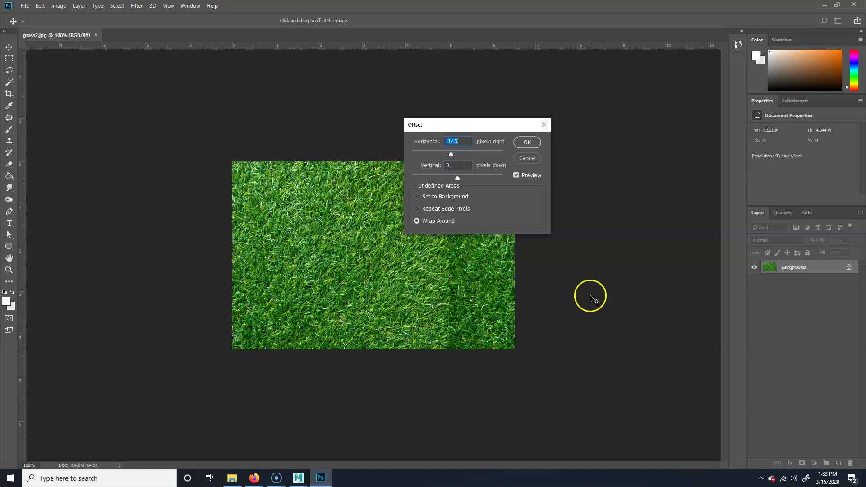
pyautogui.moveTo(451, 154); pyautogui.dragTo(473, 183)
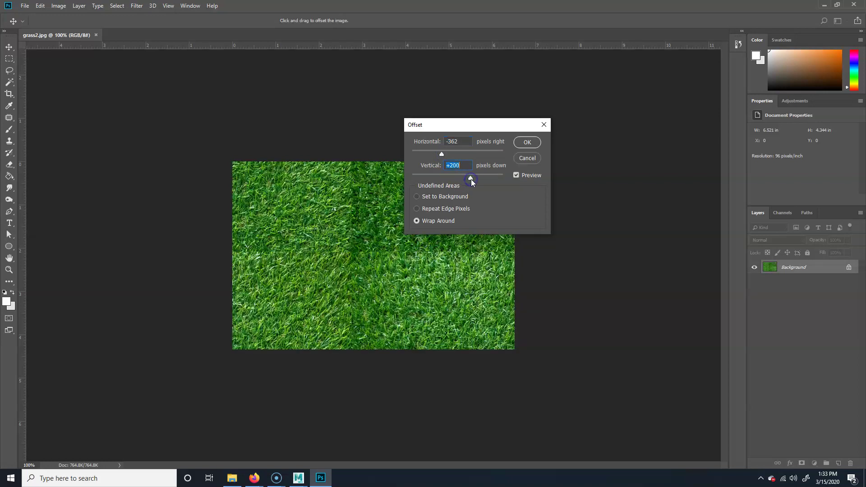
pyautogui.moveTo(446, 153); pyautogui.dragTo(444, 153)
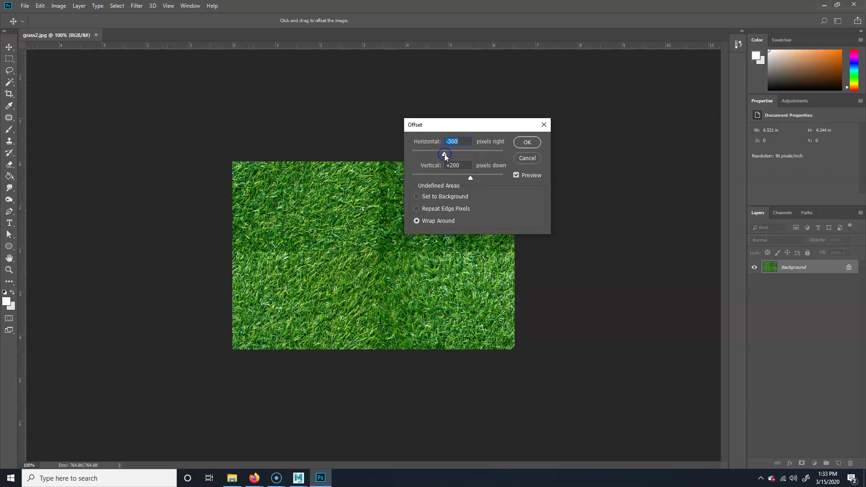
pyautogui.click(527, 142)
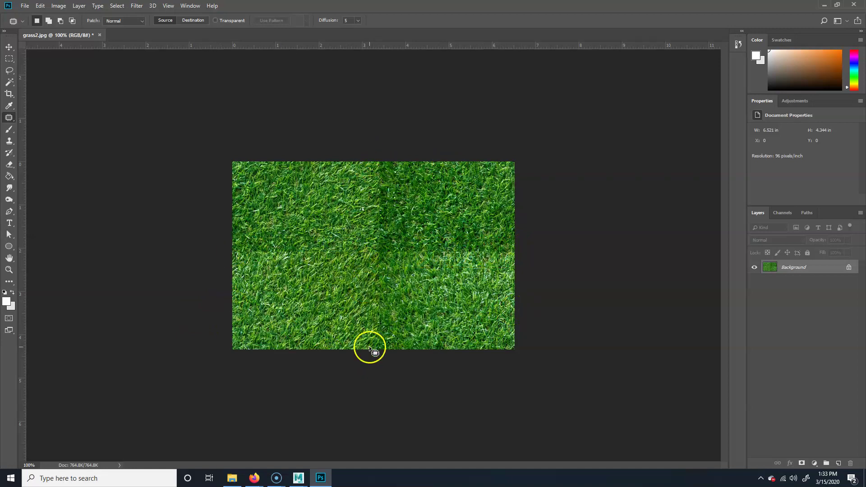
# Step: Patch the horizontal seam across the middle of the grass image with the Patch tool, sourcing clean grass from nearby areas
pyautogui.click(10, 118)
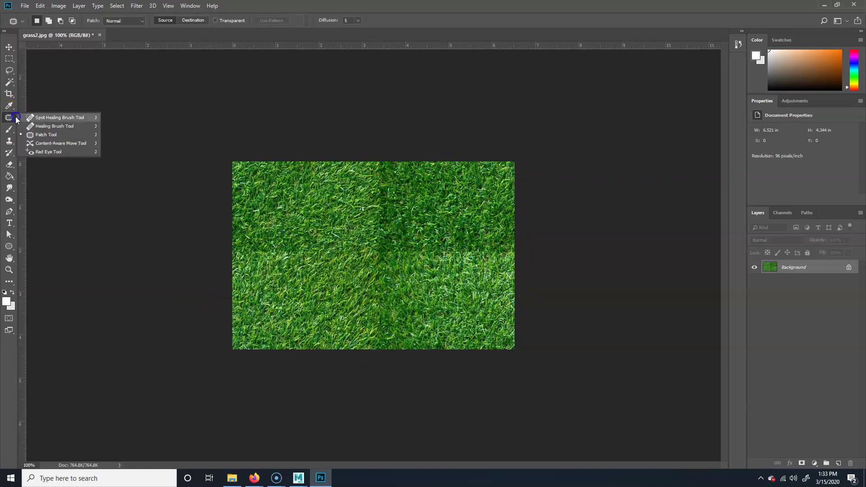
pyautogui.click(49, 135)
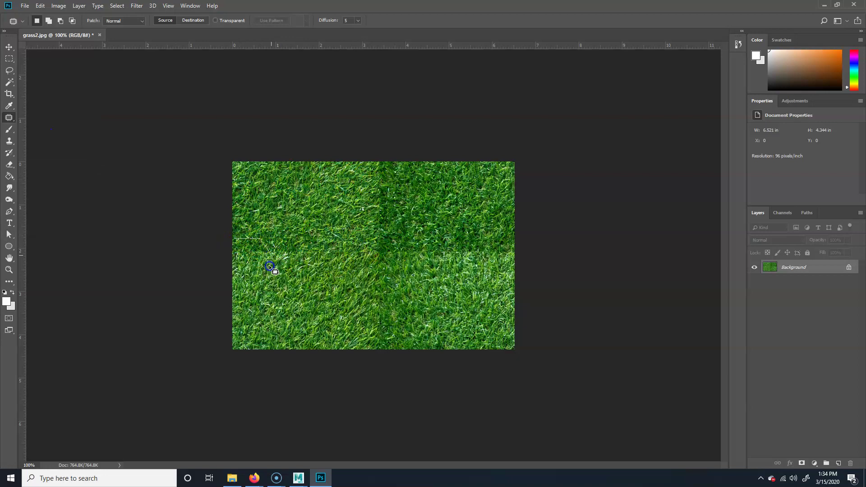
pyautogui.moveTo(230, 267)
pyautogui.mouseDown()
pyautogui.moveTo(266, 216)
pyautogui.moveTo(290, 253)
pyautogui.moveTo(298, 246)
pyautogui.moveTo(346, 262)
pyautogui.mouseUp()
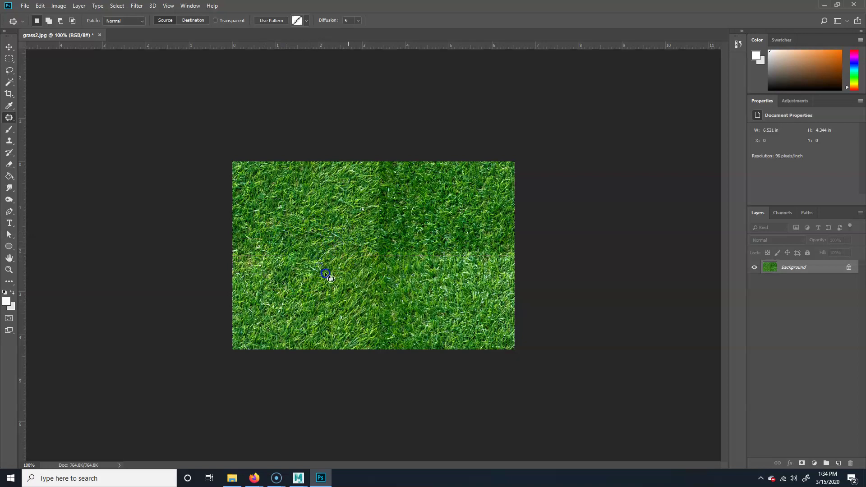
pyautogui.click(359, 247)
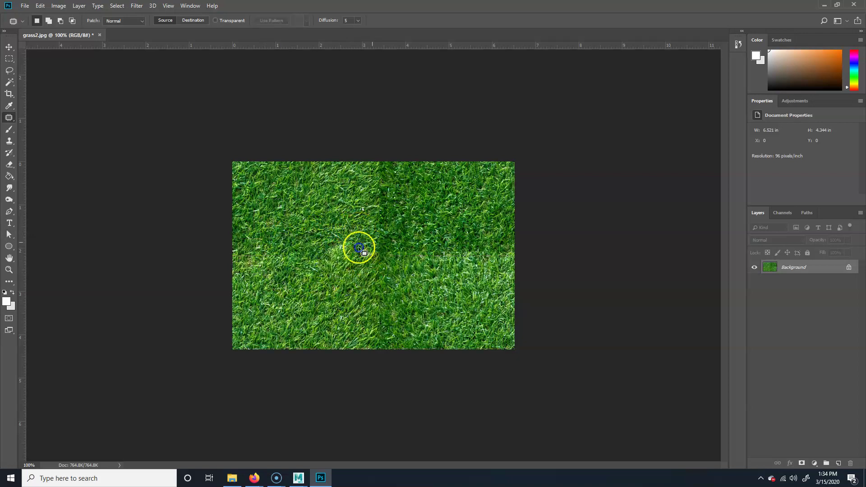
pyautogui.click(383, 266)
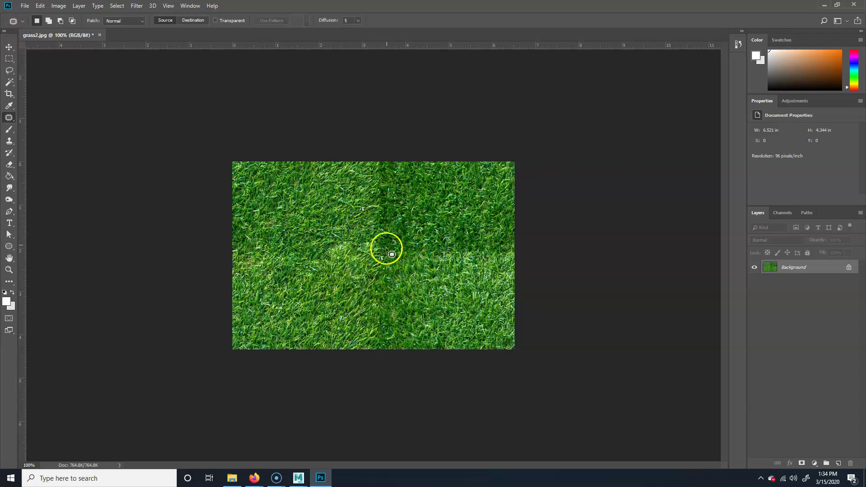
pyautogui.moveTo(391, 270); pyautogui.dragTo(409, 239)
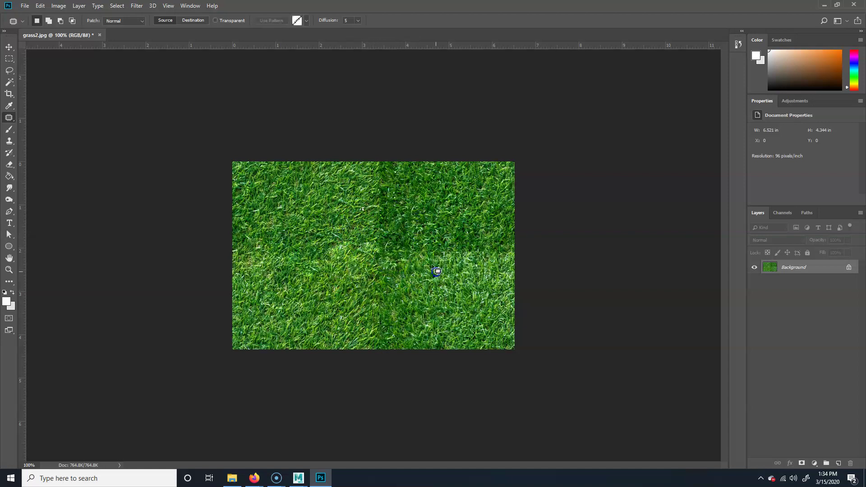
pyautogui.moveTo(428, 266)
pyautogui.mouseDown()
pyautogui.moveTo(423, 251)
pyautogui.moveTo(464, 247)
pyautogui.moveTo(329, 286)
pyautogui.mouseUp()
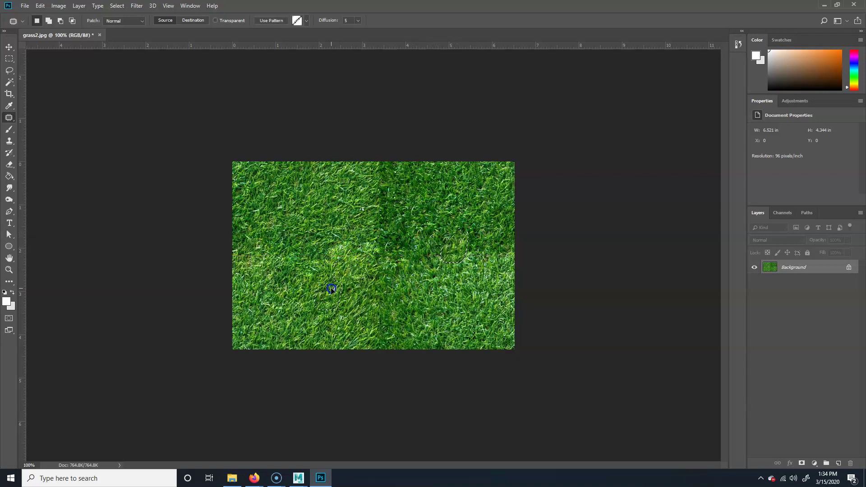
pyautogui.moveTo(494, 257); pyautogui.dragTo(464, 258)
pyautogui.click(490, 226)
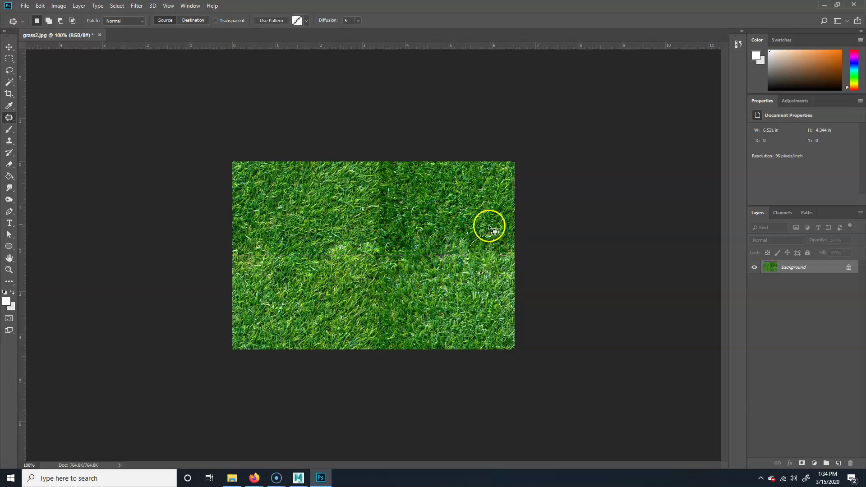
pyautogui.moveTo(524, 255)
pyautogui.mouseDown()
pyautogui.moveTo(487, 252)
pyautogui.moveTo(369, 195)
pyautogui.moveTo(383, 176)
pyautogui.moveTo(408, 233)
pyautogui.moveTo(361, 218)
pyautogui.moveTo(366, 228)
pyautogui.moveTo(400, 194)
pyautogui.moveTo(308, 266)
pyautogui.mouseUp()
pyautogui.click(444, 211)
# Step: Patch the vertical seam through the middle of the grass image and the leftover rough spots around it
pyautogui.moveTo(394, 229); pyautogui.dragTo(360, 242)
pyautogui.moveTo(417, 249); pyautogui.dragTo(394, 229)
pyautogui.moveTo(387, 249)
pyautogui.mouseDown()
pyautogui.moveTo(338, 283)
pyautogui.moveTo(332, 301)
pyautogui.mouseUp()
pyautogui.click(380, 265)
pyautogui.moveTo(364, 329)
pyautogui.mouseDown()
pyautogui.moveTo(396, 309)
pyautogui.moveTo(471, 325)
pyautogui.mouseUp()
pyautogui.moveTo(352, 315); pyautogui.dragTo(400, 307)
pyautogui.moveTo(376, 335); pyautogui.dragTo(309, 311)
pyautogui.click(426, 242)
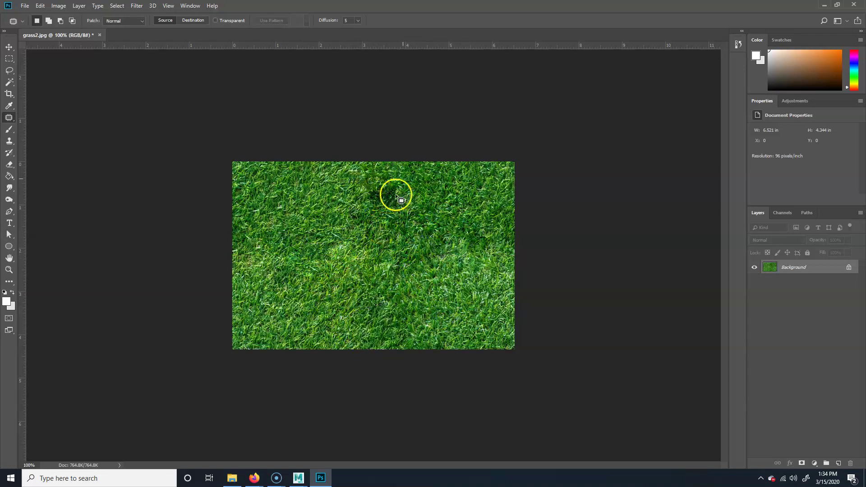
pyautogui.moveTo(426, 193); pyautogui.dragTo(339, 277)
pyautogui.moveTo(479, 224)
pyautogui.mouseDown()
pyautogui.moveTo(412, 247)
pyautogui.moveTo(479, 224)
pyautogui.mouseUp()
pyautogui.moveTo(449, 255); pyautogui.dragTo(468, 277)
pyautogui.click(425, 182)
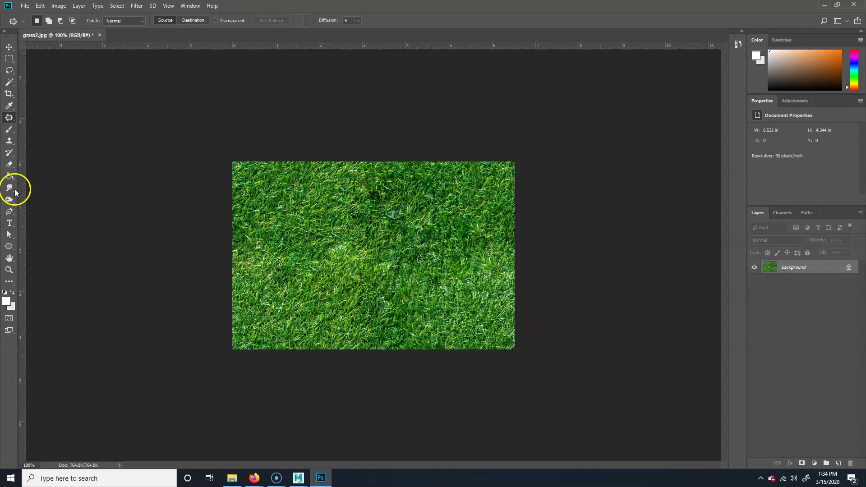
# Step: Lighten the dark patches along the former vertical seam using the Dodge tool with an enlarged brush, and save grass2.jpg
pyautogui.click(9, 201)
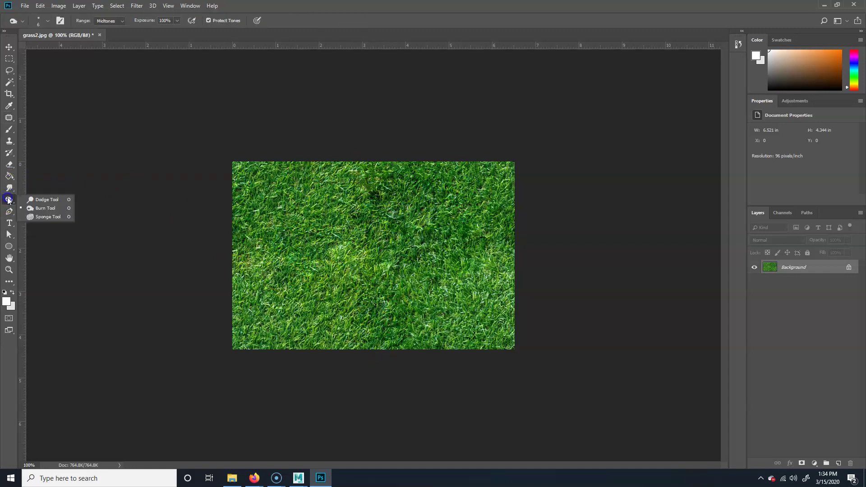
pyautogui.click(57, 199)
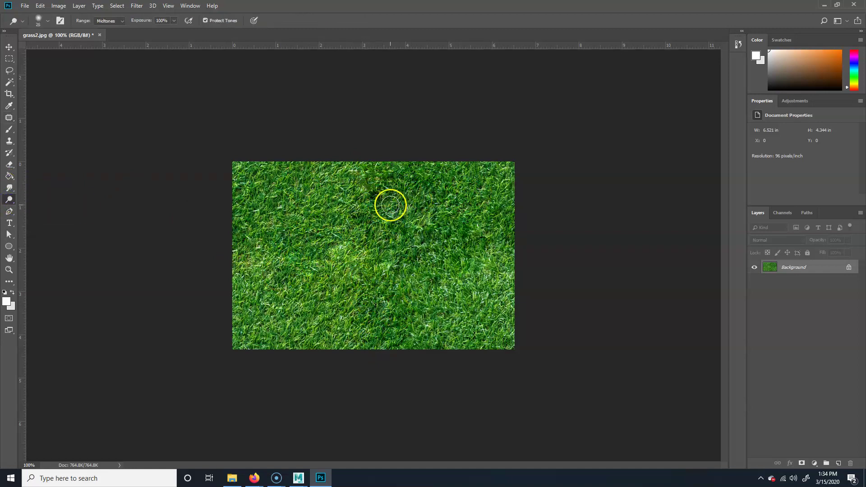
pyautogui.press(']')
pyautogui.press(']')
pyautogui.press(']')
pyautogui.press(']')
pyautogui.press(']')
pyautogui.press(']')
pyautogui.press(']')
pyautogui.press(']')
pyautogui.press(']')
pyautogui.press(']')
pyautogui.press(']')
pyautogui.moveTo(384, 245)
pyautogui.mouseDown()
pyautogui.moveTo(435, 253)
pyautogui.moveTo(370, 201)
pyautogui.moveTo(354, 229)
pyautogui.moveTo(306, 235)
pyautogui.moveTo(269, 216)
pyautogui.moveTo(339, 313)
pyautogui.moveTo(389, 308)
pyautogui.moveTo(379, 290)
pyautogui.moveTo(381, 313)
pyautogui.moveTo(385, 276)
pyautogui.moveTo(375, 244)
pyautogui.moveTo(355, 228)
pyautogui.moveTo(590, 441)
pyautogui.moveTo(483, 209)
pyautogui.moveTo(506, 55)
pyautogui.mouseUp()
pyautogui.press('[')
pyautogui.press('[')
pyautogui.press('[')
pyautogui.press('[')
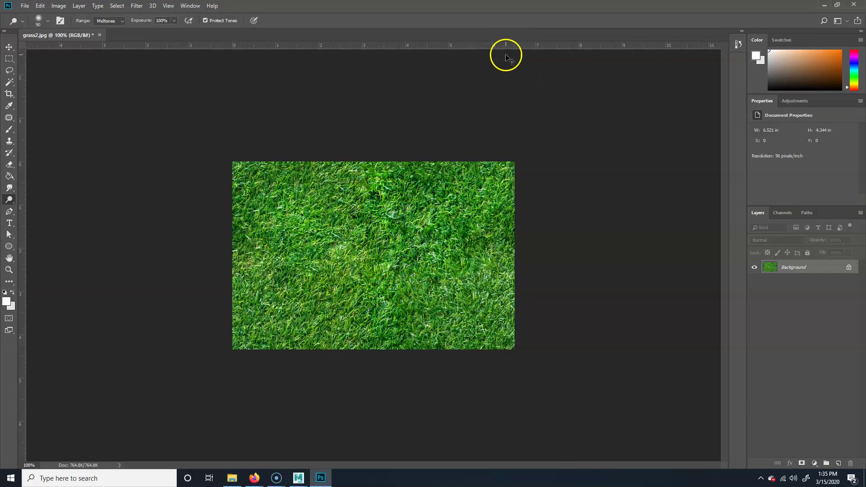
# Step: Switch to Maya and reload the edited grass2.jpg in grass_mat's color file texture
pyautogui.moveTo(296, 477)
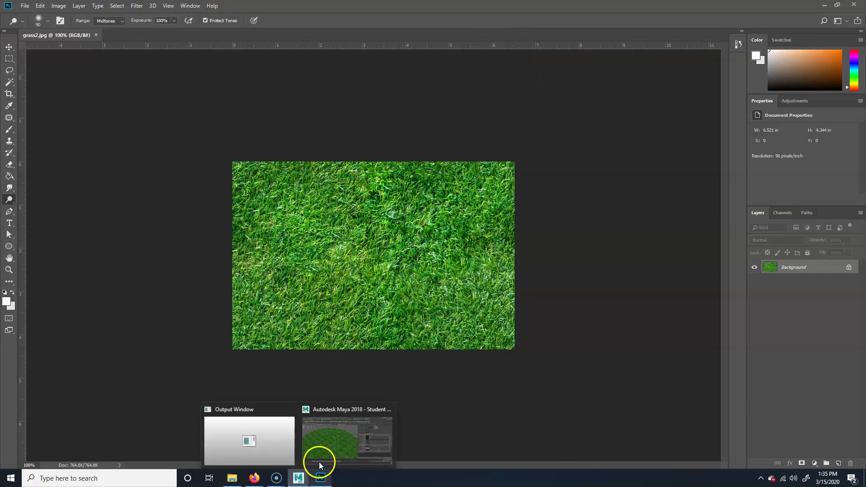
pyautogui.click(320, 466)
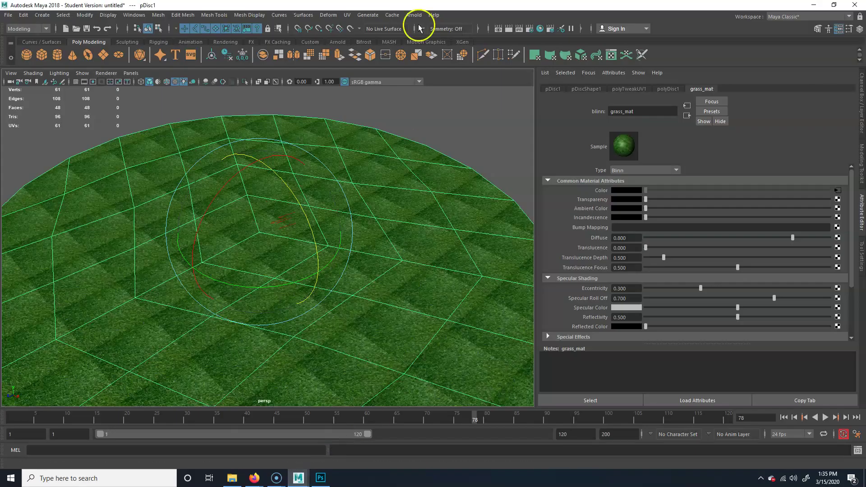
pyautogui.click(837, 192)
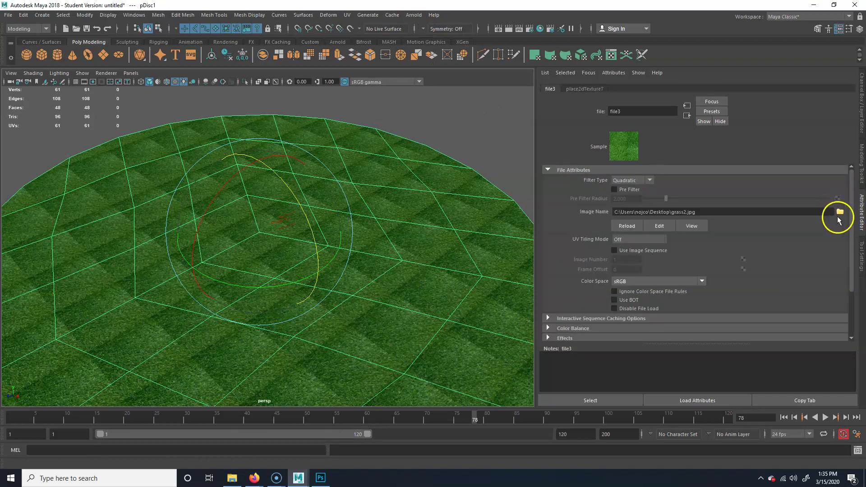
pyautogui.click(643, 224)
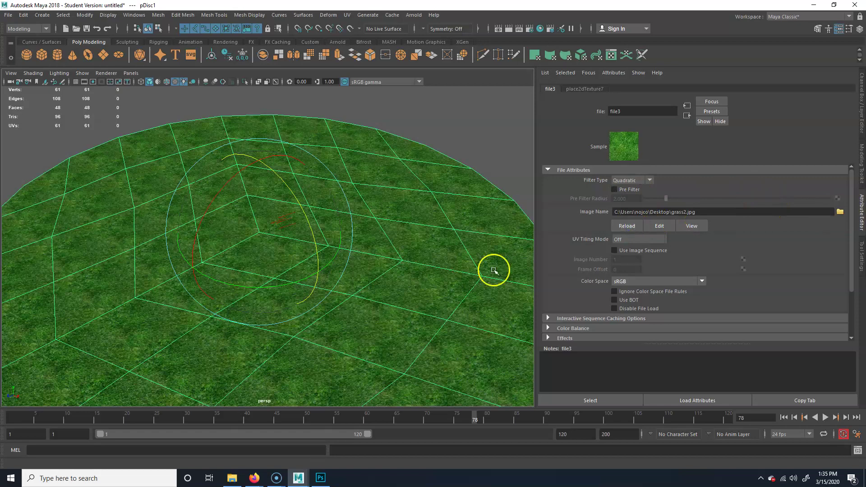
# Step: Examine the reloaded grass texture up close and across the whole deselected disc for visible seams and repetition
pyautogui.keyDown('alt'); pyautogui.moveTo(115, 314); pyautogui.dragTo(325, 317, button='right'); pyautogui.keyUp('alt')
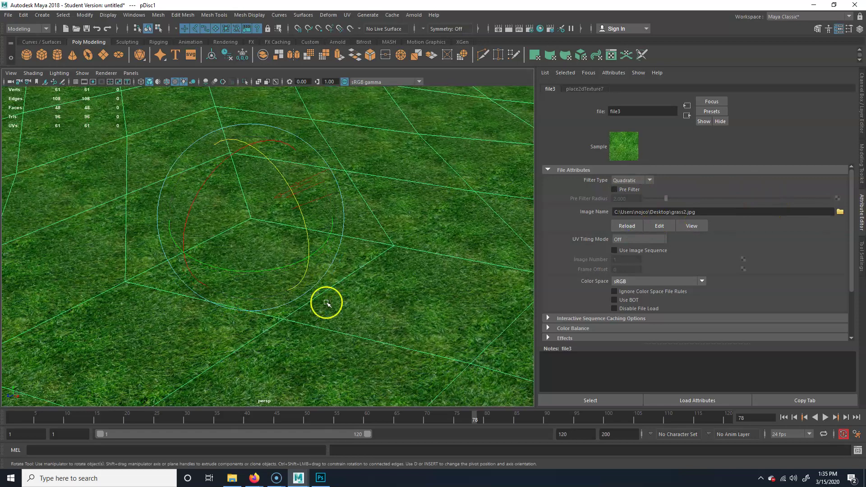
pyautogui.keyDown('alt'); pyautogui.moveTo(236, 323); pyautogui.dragTo(340, 311, button='middle'); pyautogui.keyUp('alt')
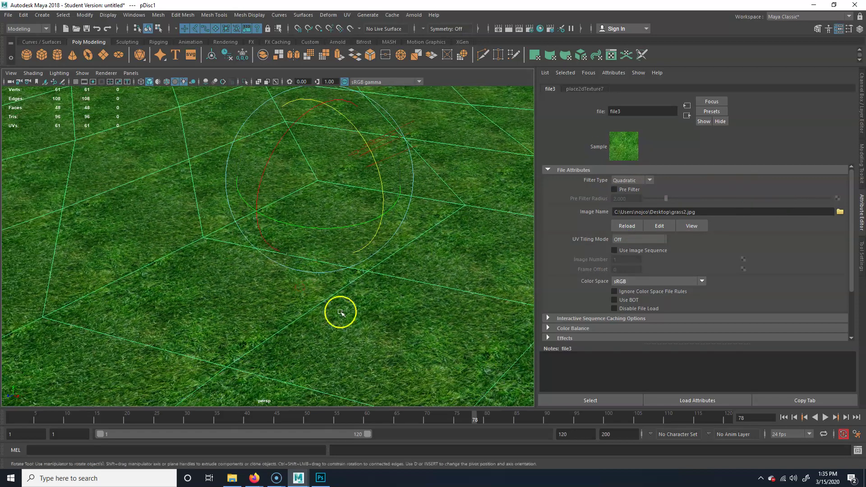
pyautogui.keyDown('alt'); pyautogui.moveTo(104, 283); pyautogui.dragTo(341, 293, button='right'); pyautogui.keyUp('alt')
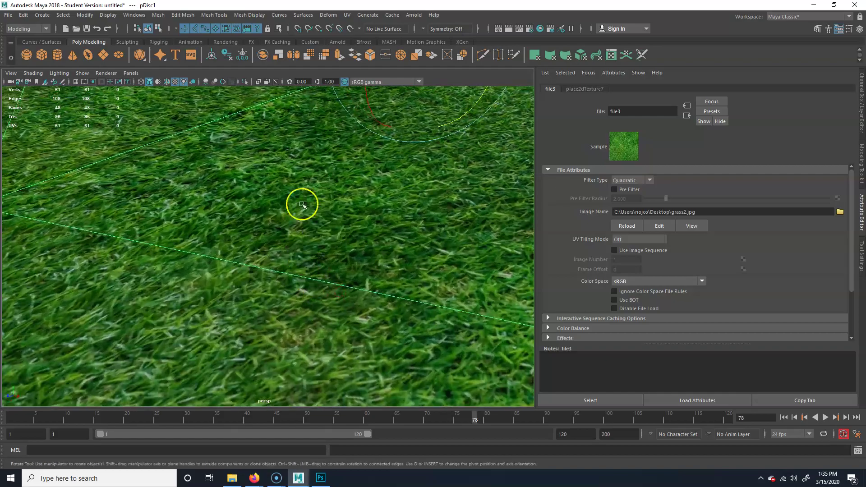
pyautogui.keyDown('alt'); pyautogui.moveTo(164, 300); pyautogui.dragTo(339, 304); pyautogui.keyUp('alt')
pyautogui.keyDown('alt'); pyautogui.moveTo(339, 304); pyautogui.dragTo(314, 301, button='middle'); pyautogui.keyUp('alt')
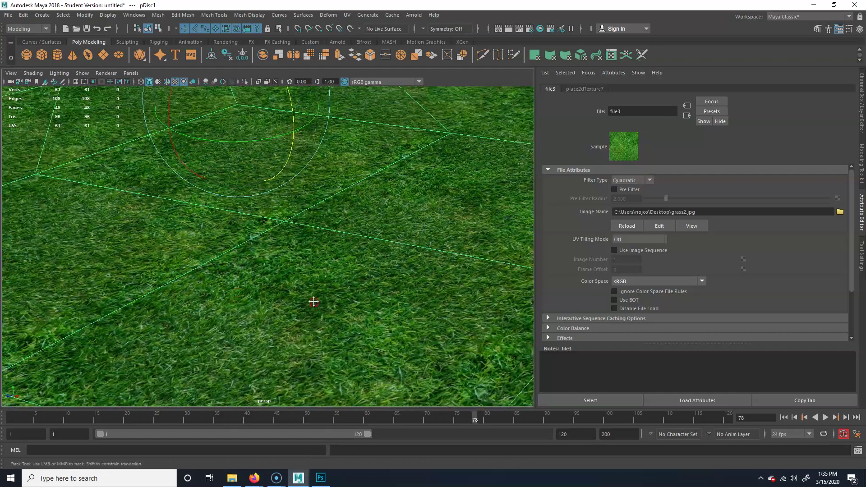
pyautogui.scroll(-10, 314, 301)
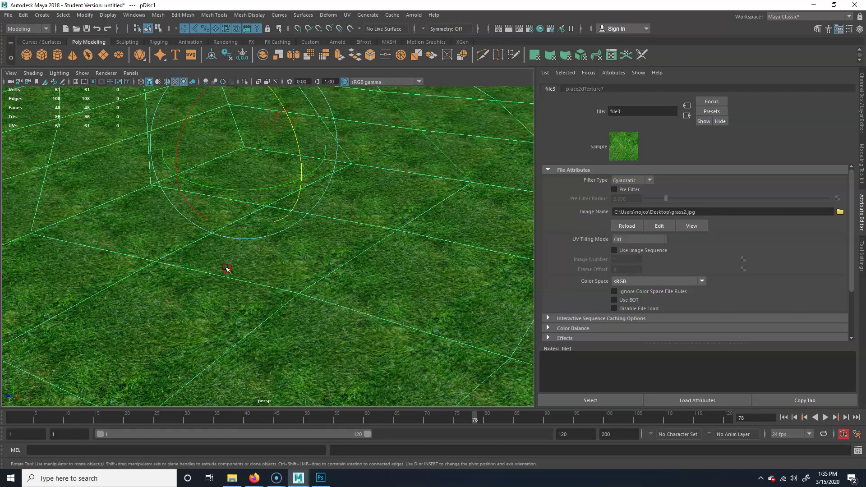
pyautogui.click(406, 319)
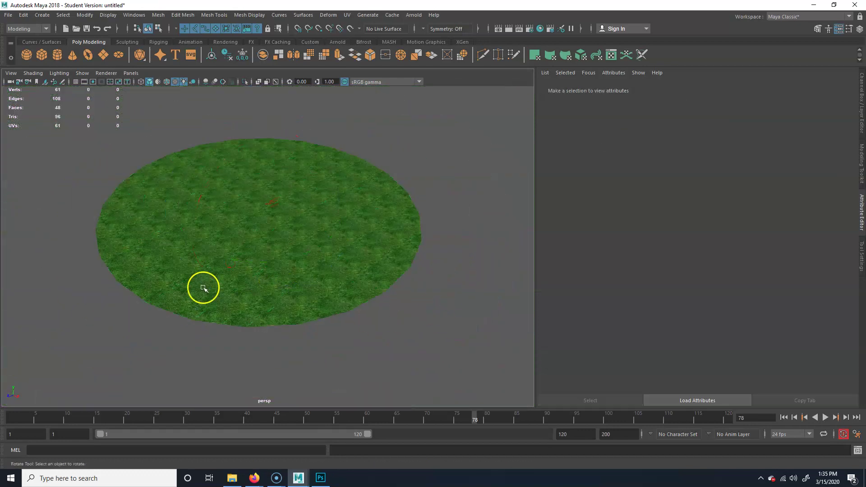
pyautogui.keyDown('alt'); pyautogui.moveTo(205, 290); pyautogui.dragTo(400, 291, button='right'); pyautogui.keyUp('alt')
pyautogui.scroll(3, 387, 290)
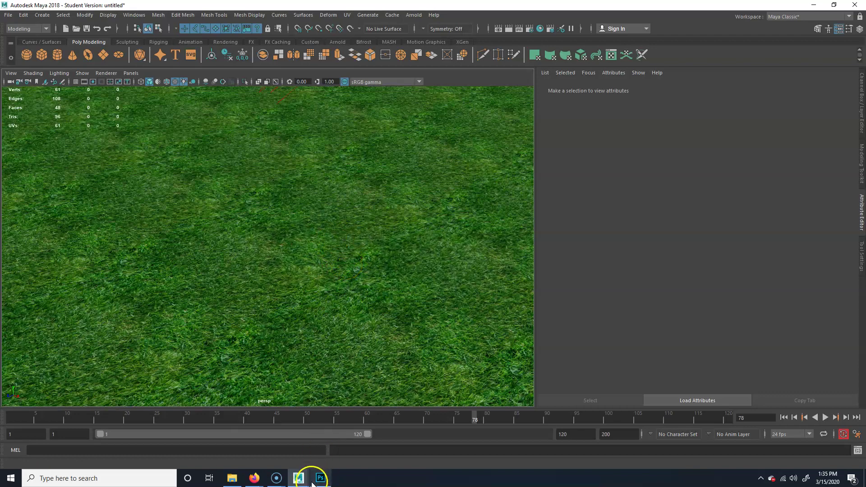
# Step: Switch to Firefox, close the grass texture search tab, and read the class page's Tiled Textures and Assignment 03 sections
pyautogui.moveTo(255, 478)
pyautogui.click(286, 445)
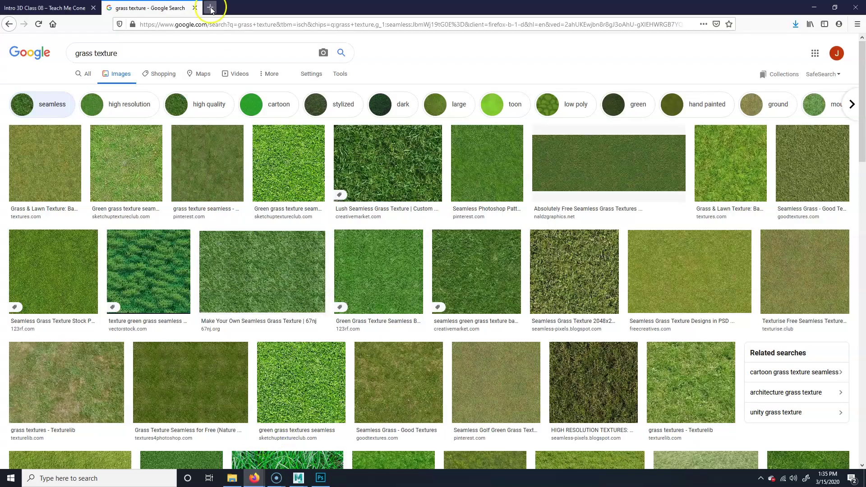
pyautogui.click(195, 8)
pyautogui.scroll(-15, 107, 277)
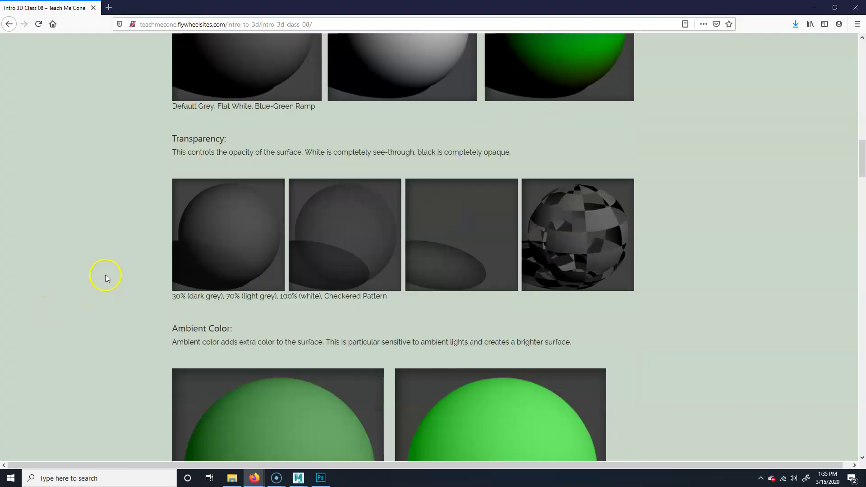
pyautogui.scroll(5, 120, 280)
pyautogui.scroll(4, 136, 290)
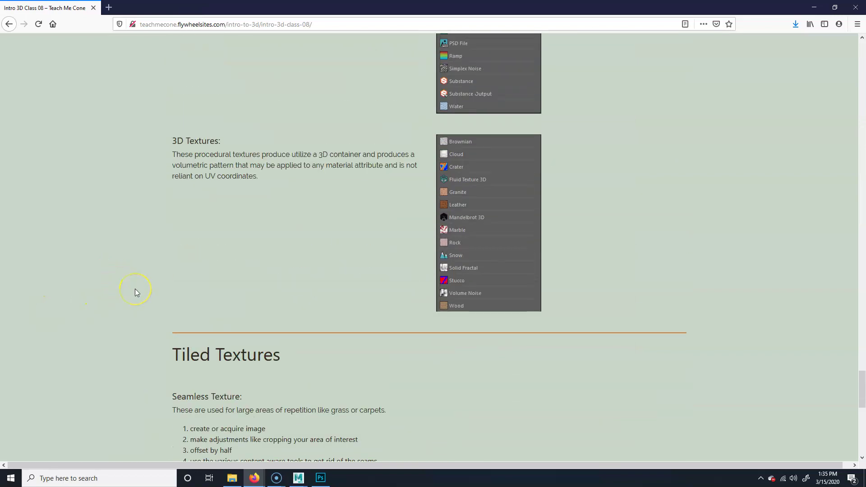
pyautogui.scroll(-9, 135, 286)
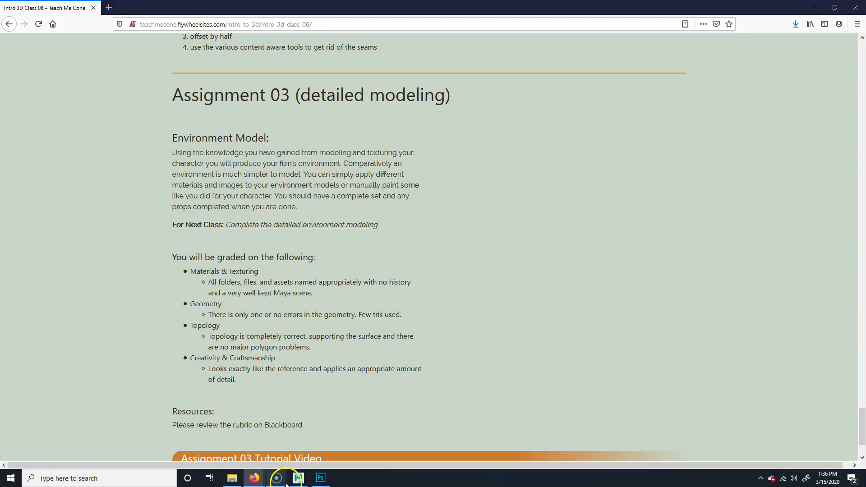
# Step: Switch to Maya, create a polygon plane at the disc's center, and raise it slightly above the grass
pyautogui.moveTo(298, 478)
pyautogui.click(350, 445)
pyautogui.click(103, 55)
pyautogui.click(277, 199)
pyautogui.scroll(-5, 277, 199)
pyautogui.scroll(1, 292, 211)
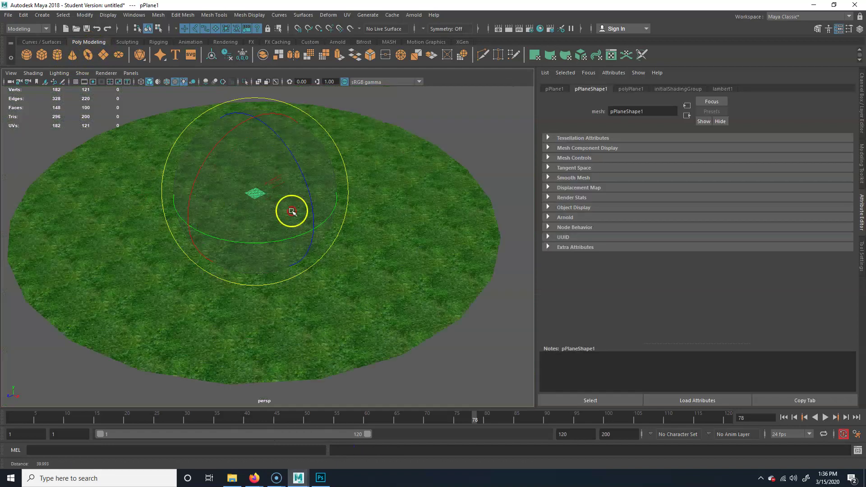
pyautogui.scroll(4, 292, 211)
pyautogui.scroll(2, 265, 248)
pyautogui.press('w')
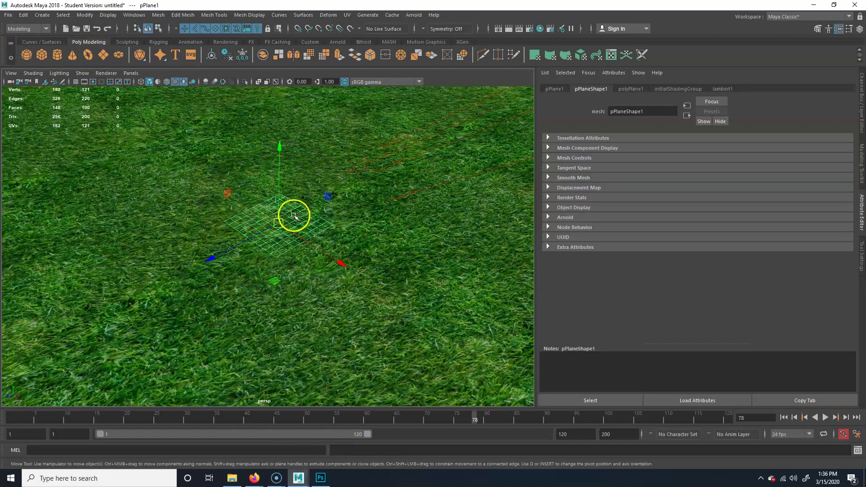
pyautogui.moveTo(280, 174); pyautogui.dragTo(280, 107)
pyautogui.scroll(2, 280, 184)
pyautogui.keyDown('alt'); pyautogui.moveTo(280, 184); pyautogui.dragTo(280, 231, button='middle'); pyautogui.keyUp('alt')
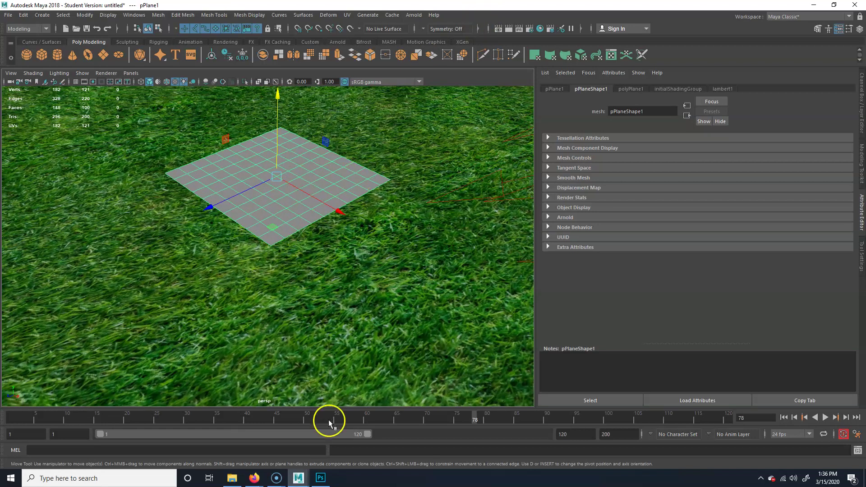
# Step: Switch back to Firefox to review the Assignment 03 requirements on the class page
pyautogui.moveTo(254, 477)
pyautogui.click(277, 439)
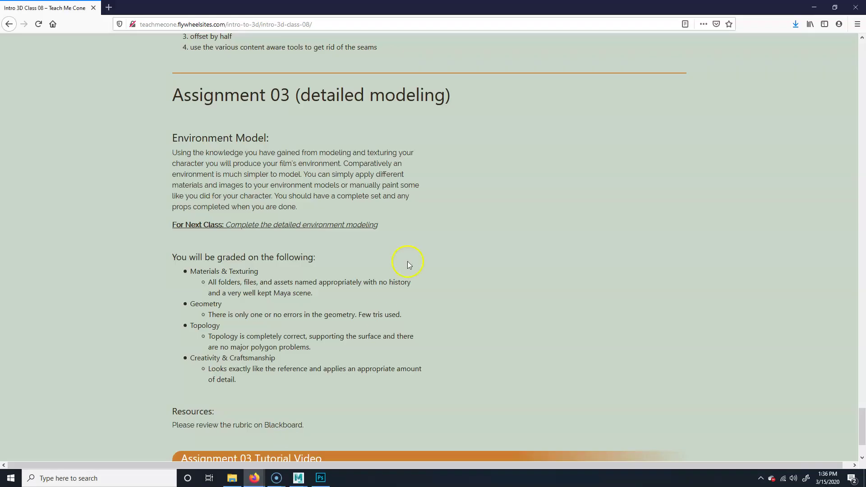